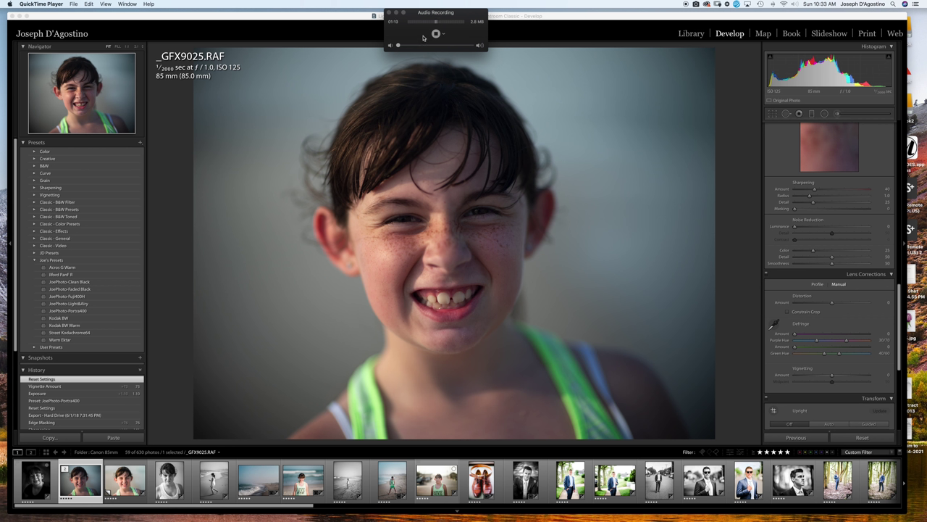
# In Lightroom Classic, apply the JoePhoto-Portra400 preset to the portrait and set its lens vignetting amount to +78
pyautogui.click(360, 16)
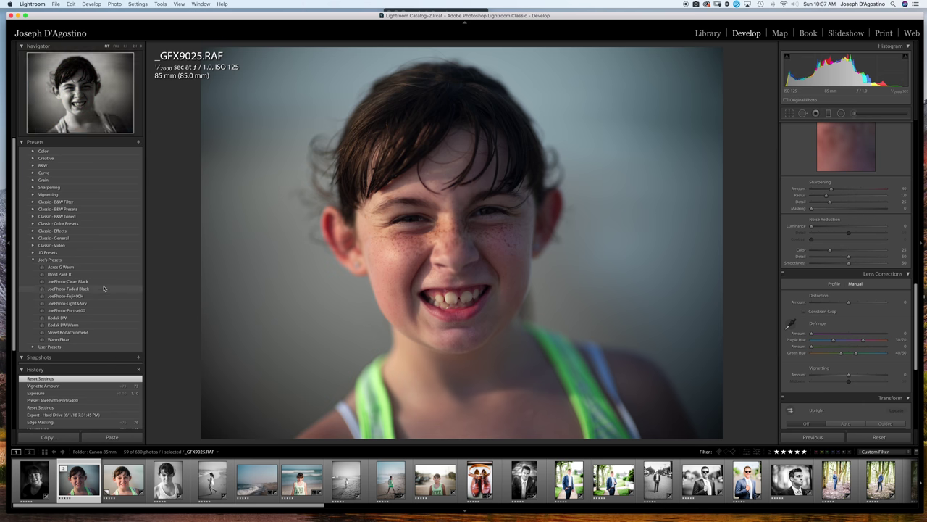
pyautogui.click(101, 311)
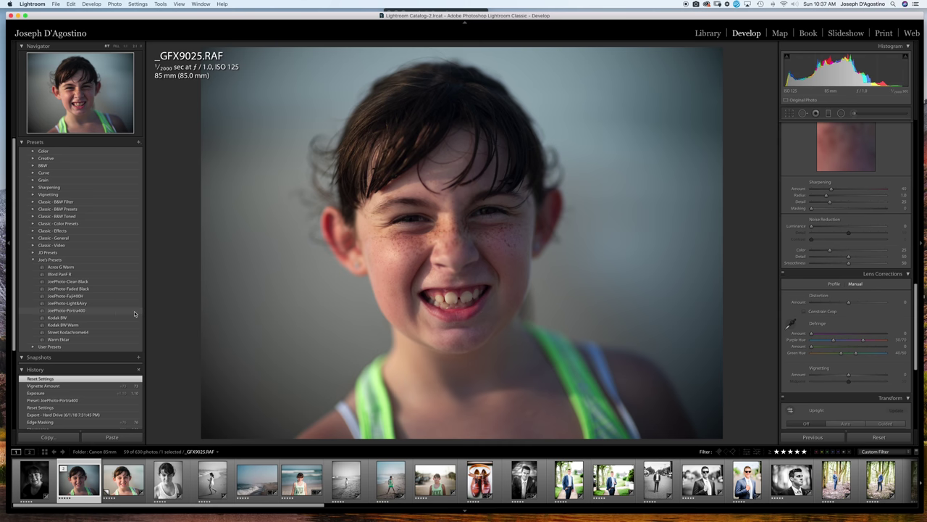
pyautogui.click(110, 310)
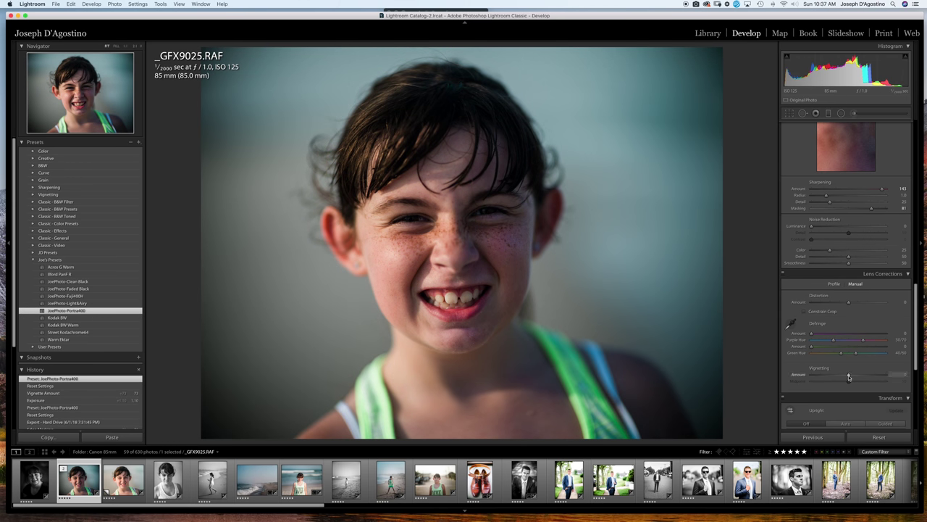
pyautogui.moveTo(849, 377); pyautogui.dragTo(877, 376)
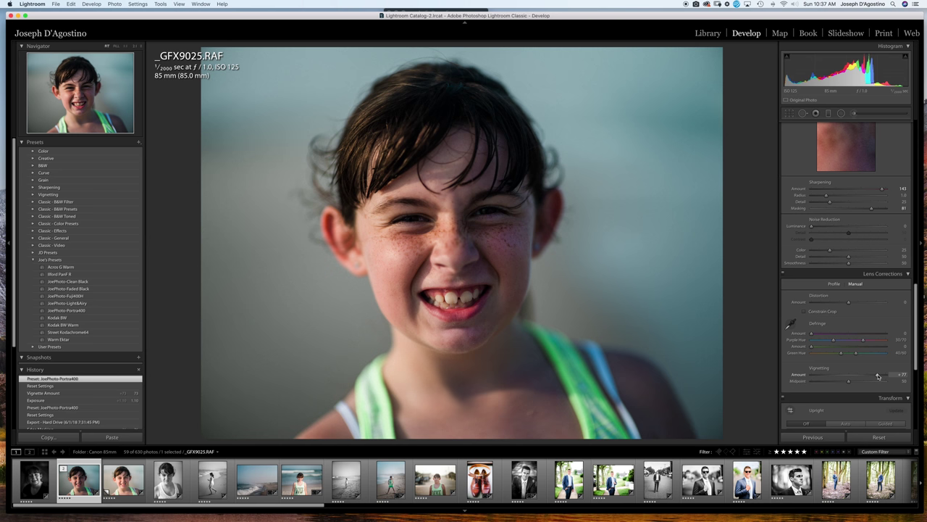
pyautogui.moveTo(878, 376); pyautogui.dragTo(878, 376)
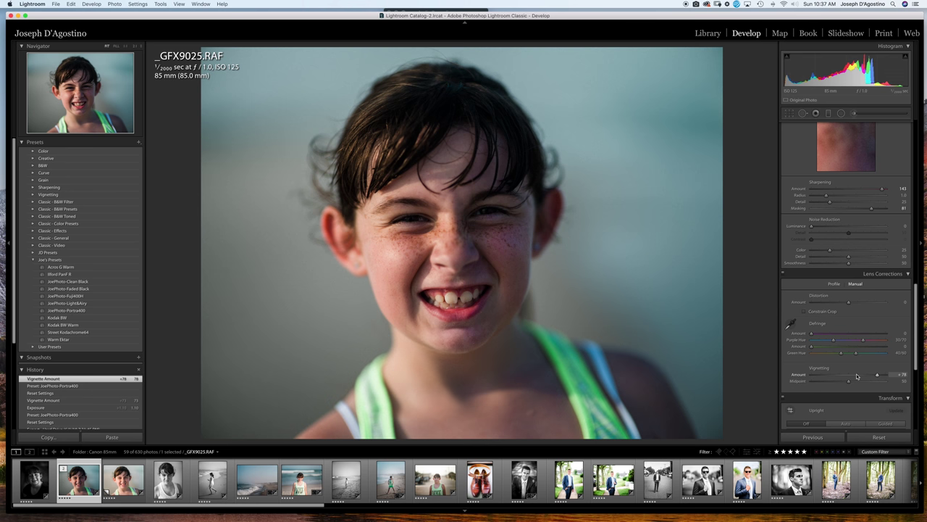
# Brighten the portrait by setting exposure to +0.85 and shadows to +61
pyautogui.scroll(8, 851, 369)
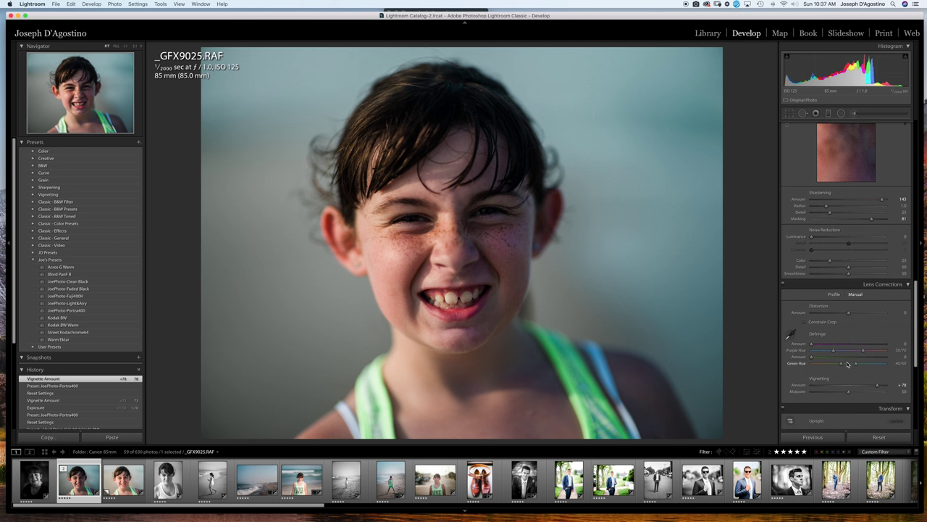
pyautogui.scroll(3, 848, 364)
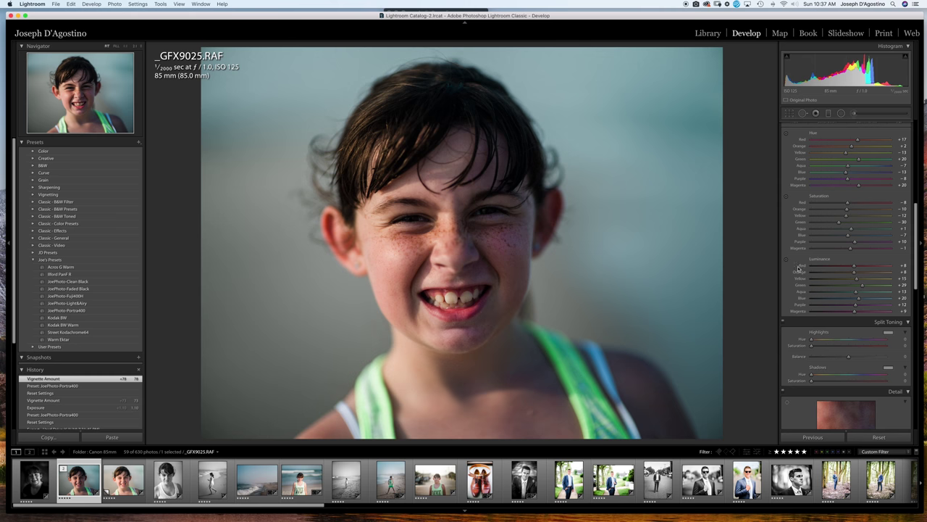
pyautogui.scroll(4, 817, 274)
pyautogui.scroll(6, 816, 274)
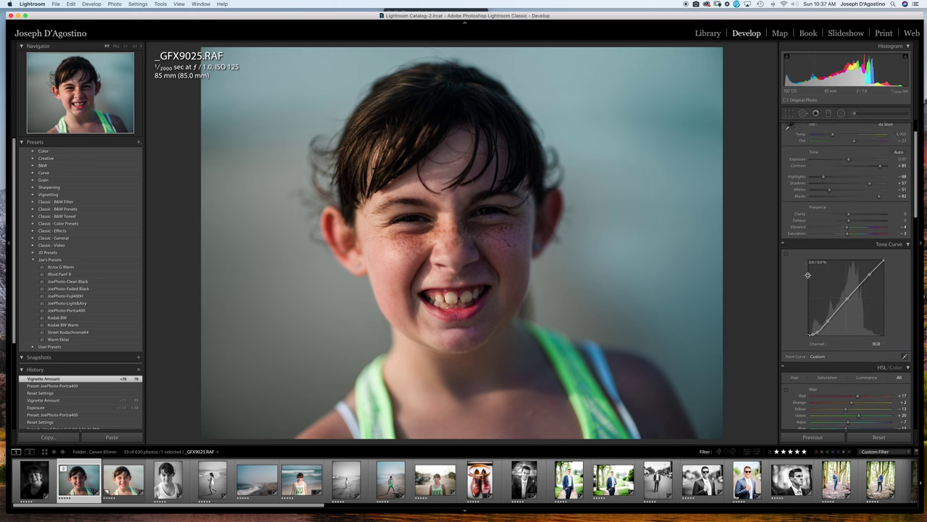
pyautogui.scroll(-1, 808, 278)
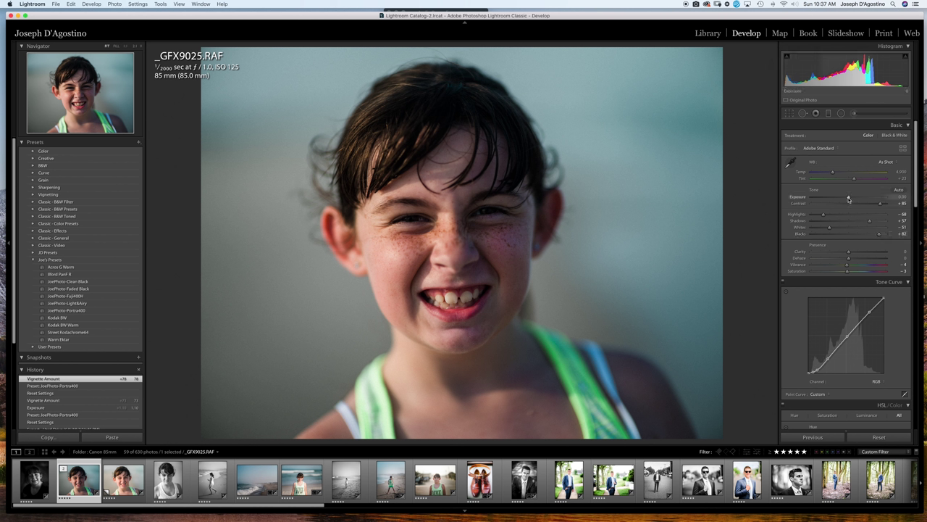
pyautogui.moveTo(848, 199); pyautogui.dragTo(873, 224)
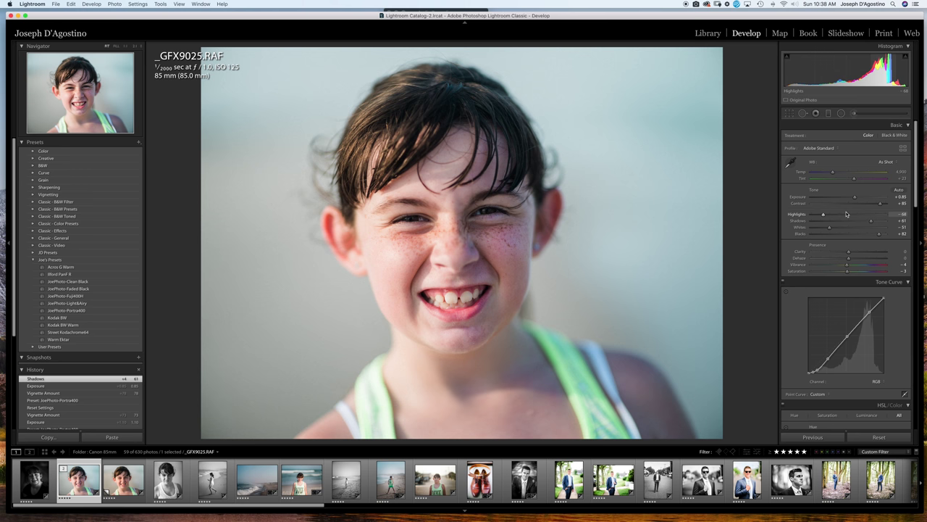
# Try highlights at -70 and shadows reset to 0, and restore both tone settings by reapplying the JoePhoto-Portra400 preset
pyautogui.moveTo(823, 215)
pyautogui.mouseDown()
pyautogui.moveTo(813, 220)
pyautogui.moveTo(823, 220)
pyautogui.mouseUp()
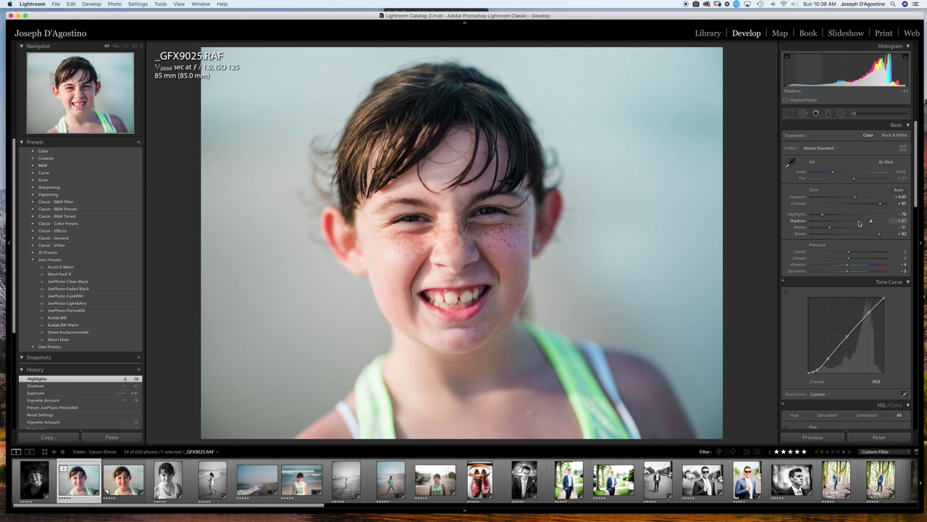
pyautogui.moveTo(871, 222); pyautogui.dragTo(840, 222)
pyautogui.doubleClick(849, 223)
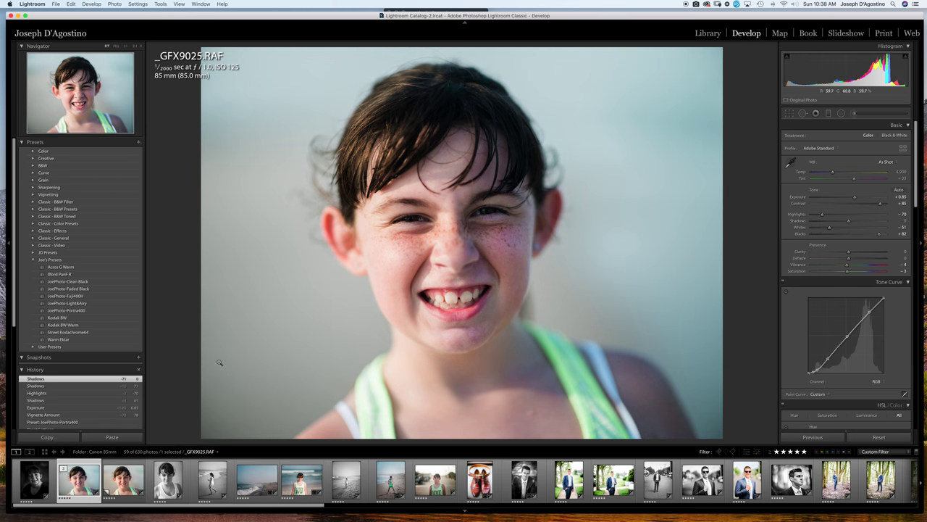
pyautogui.click(80, 313)
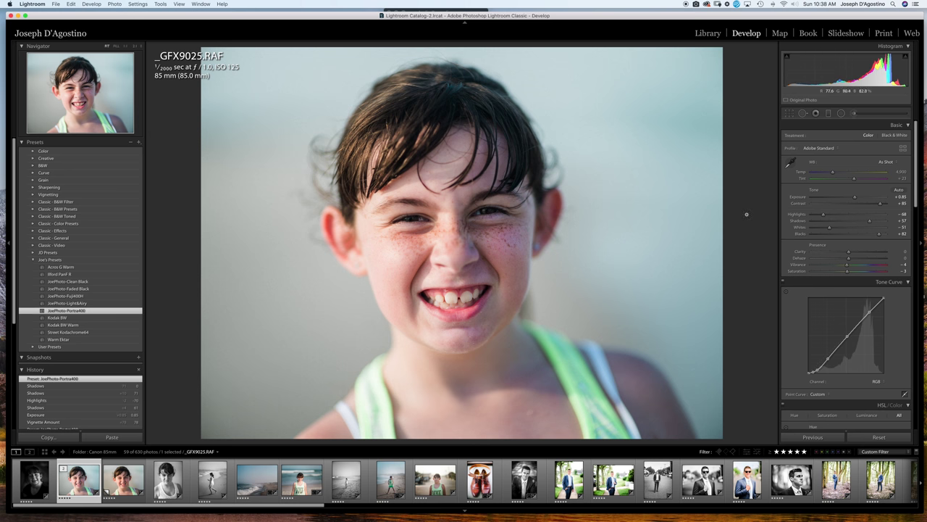
# Reset the tint to its original value and warm the white balance temperature to about 5,600 K
pyautogui.moveTo(833, 173); pyautogui.dragTo(852, 180)
pyautogui.doubleClick(851, 181)
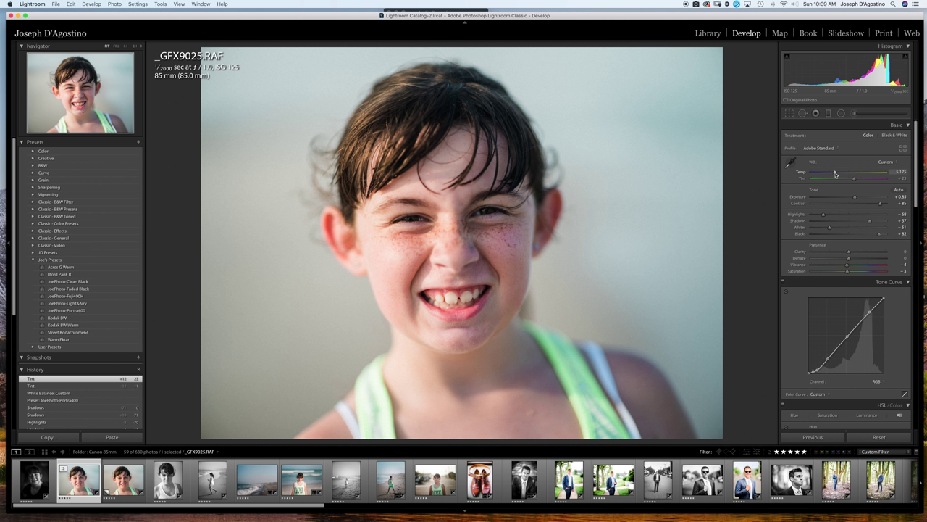
pyautogui.moveTo(836, 175); pyautogui.dragTo(839, 175)
pyautogui.moveTo(839, 174); pyautogui.dragTo(838, 174)
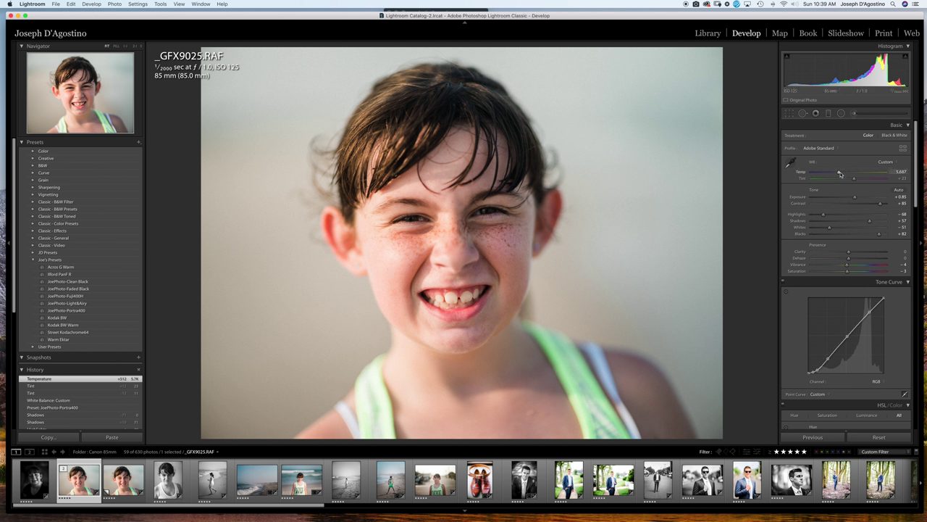
pyautogui.moveTo(840, 175); pyautogui.dragTo(841, 175)
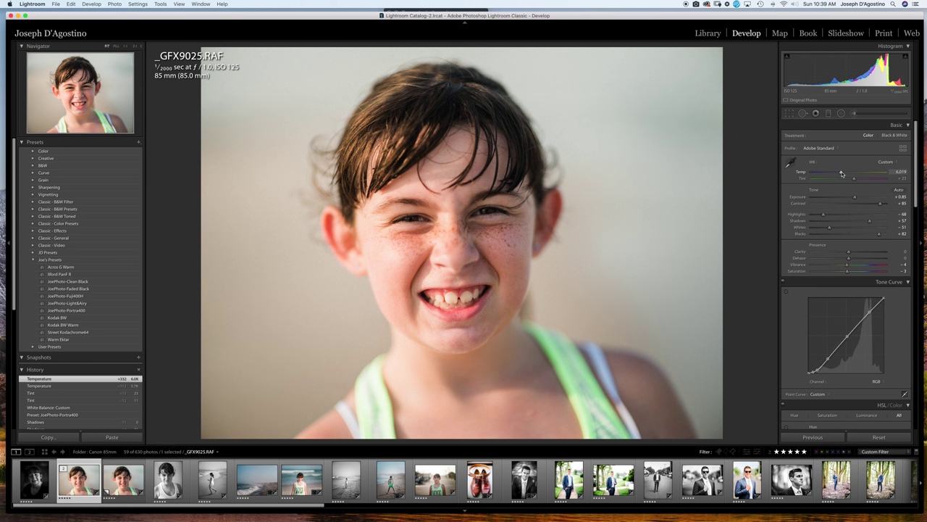
pyautogui.moveTo(841, 173); pyautogui.dragTo(838, 174)
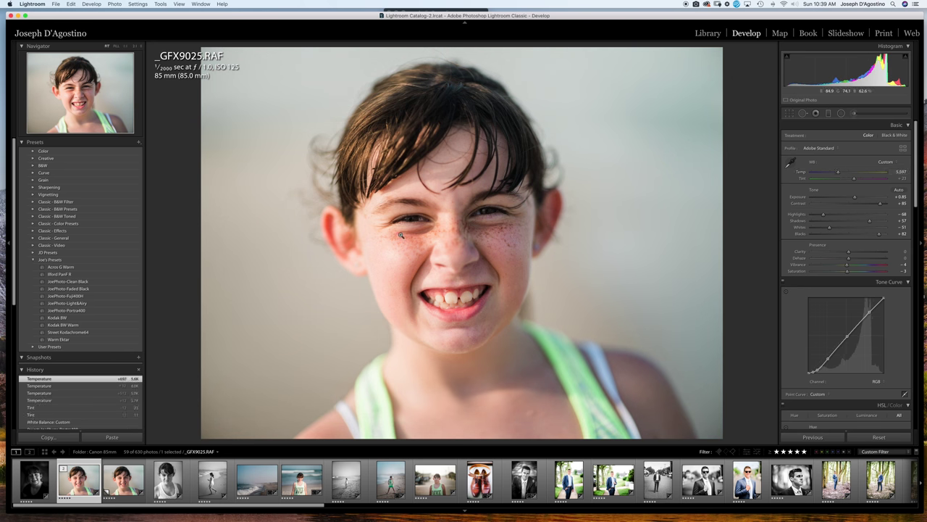
# Preview the sharpening mask and lower the sharpening masking to 27
pyautogui.scroll(-5, 813, 331)
pyautogui.scroll(-8, 813, 331)
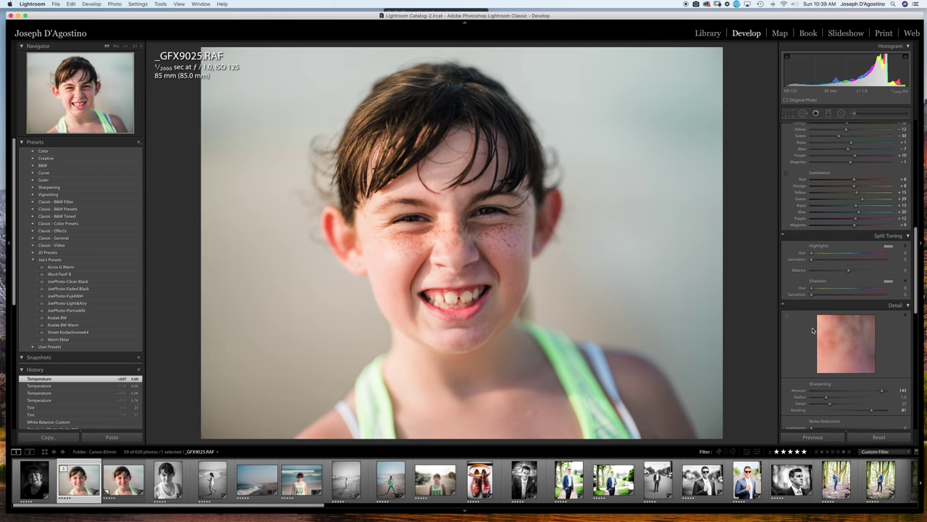
pyautogui.scroll(-2, 813, 332)
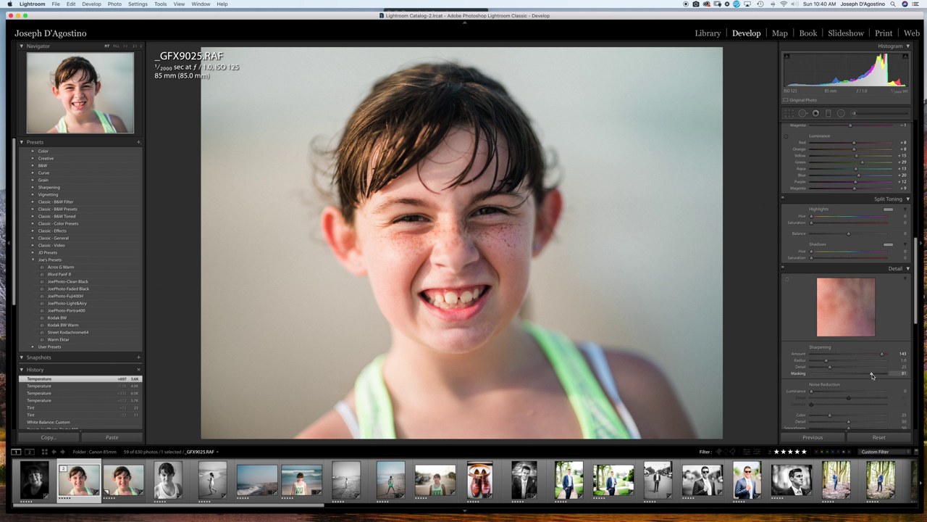
pyautogui.press('alt')
pyautogui.press('alt')
pyautogui.keyDown('alt'); pyautogui.click(872, 374); pyautogui.keyUp('alt')
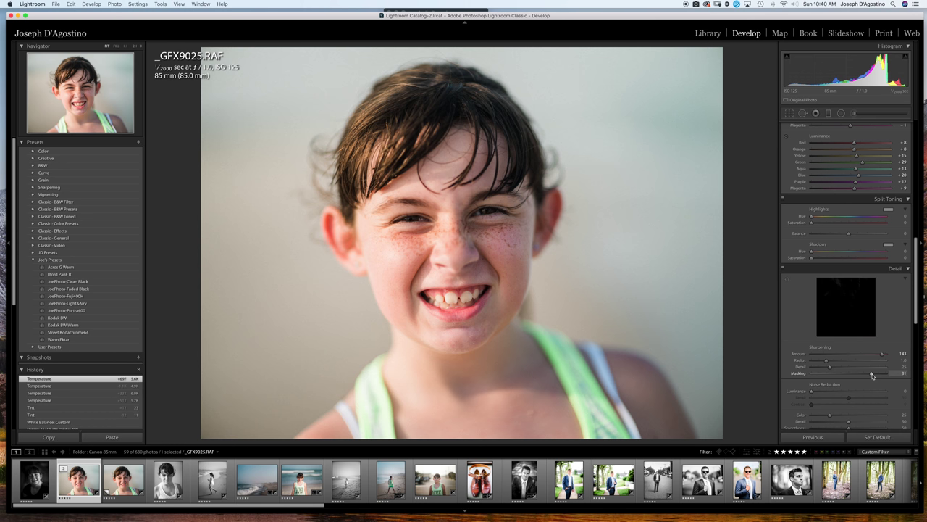
pyautogui.moveTo(872, 375); pyautogui.dragTo(832, 375)
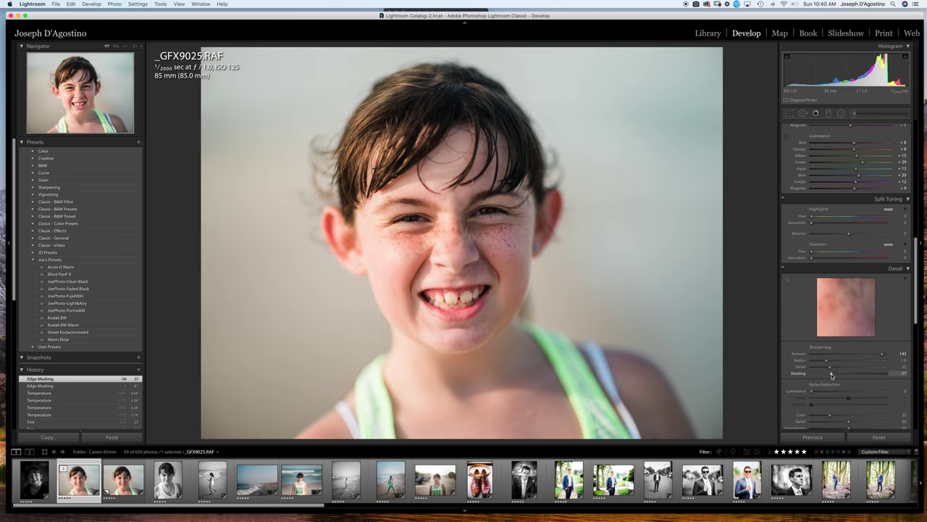
# Check the facial detail up close and set the sharpening masking to 78 with the mask preview
pyautogui.click(489, 235)
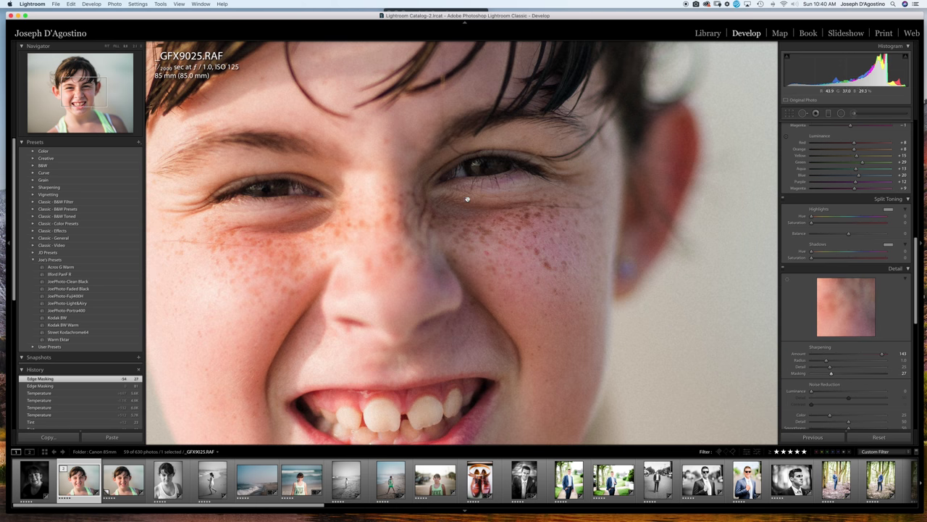
pyautogui.click(277, 192)
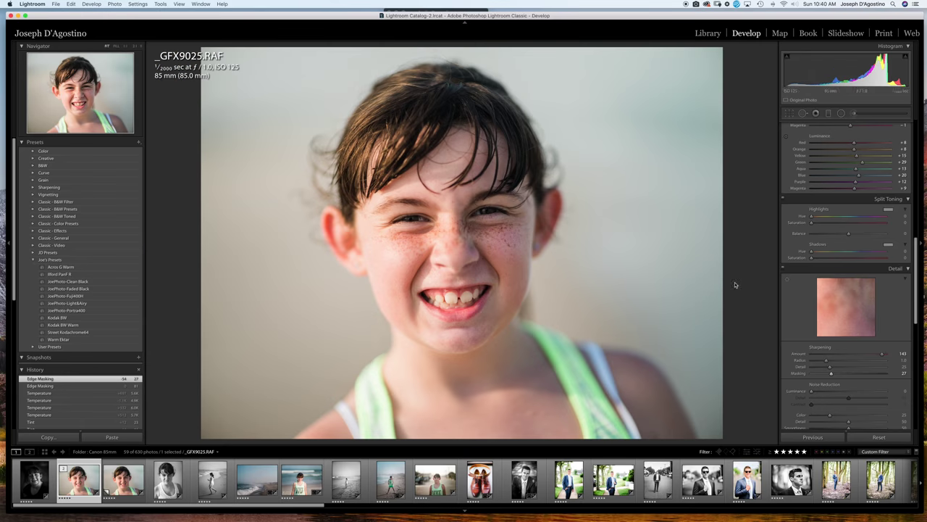
pyautogui.moveTo(836, 375); pyautogui.dragTo(871, 377)
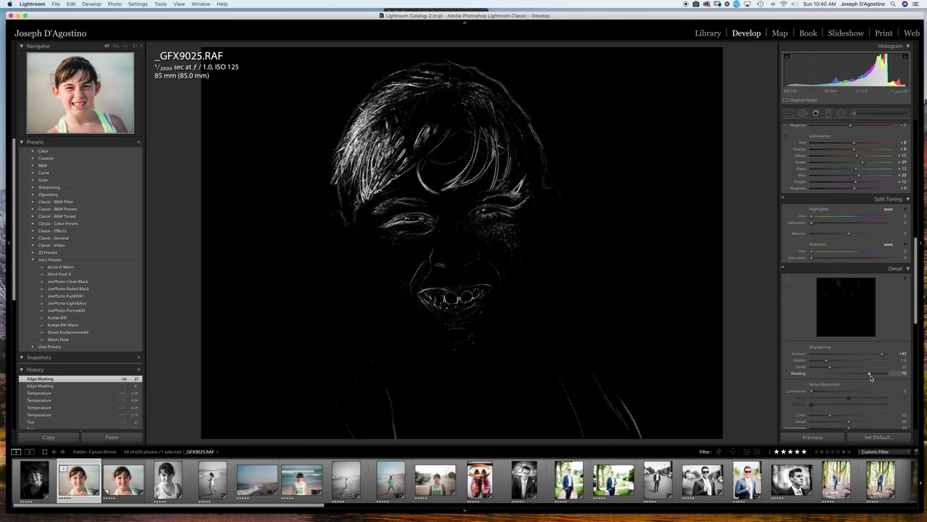
pyautogui.moveTo(871, 377); pyautogui.dragTo(871, 378)
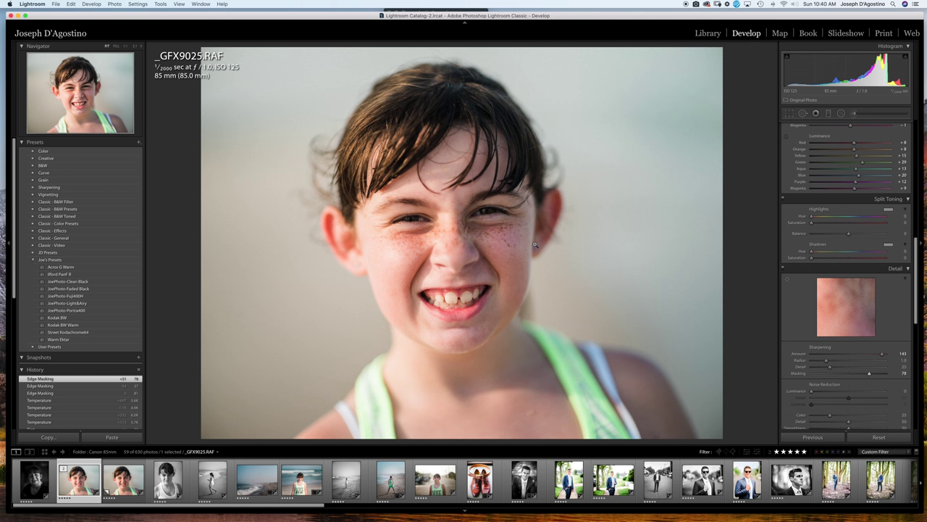
# Examine the grain settings and inspect the grain close up across the face, hair and background
pyautogui.scroll(-5, 789, 330)
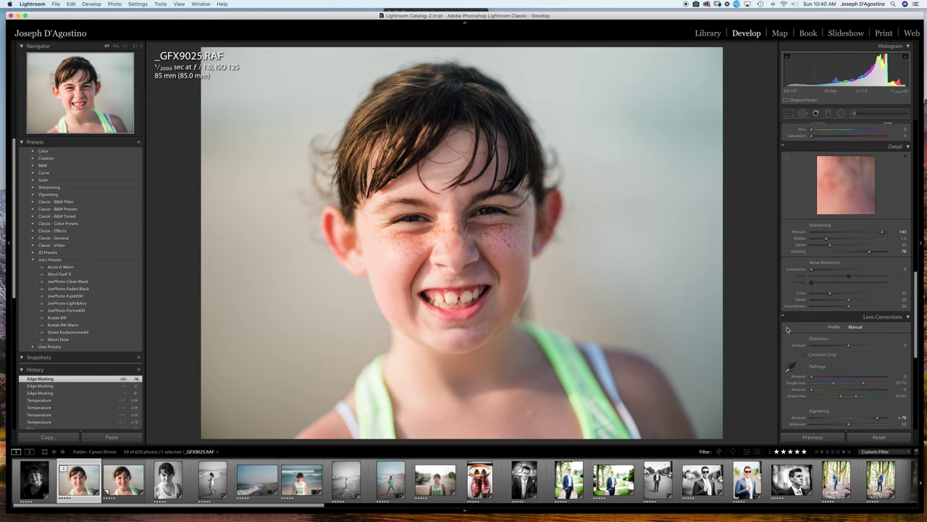
pyautogui.scroll(-5, 783, 335)
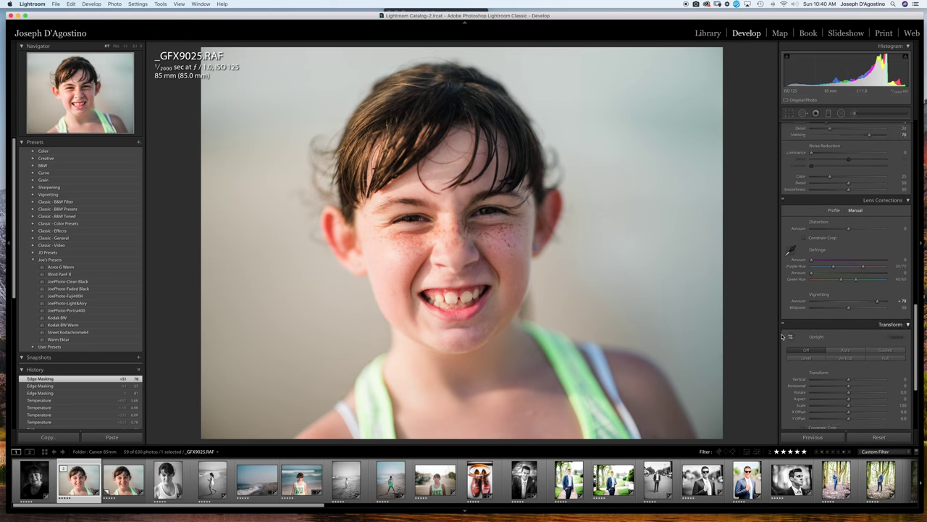
pyautogui.scroll(-3, 782, 335)
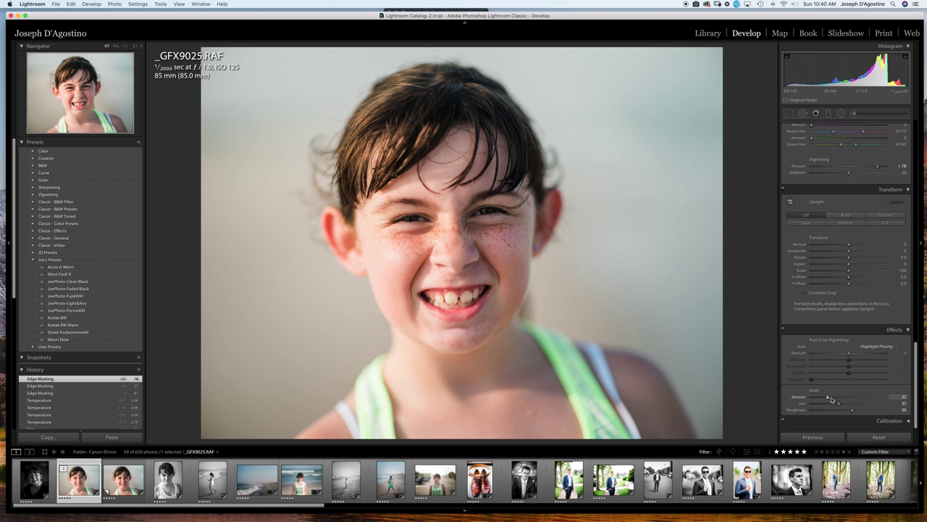
pyautogui.click(506, 270)
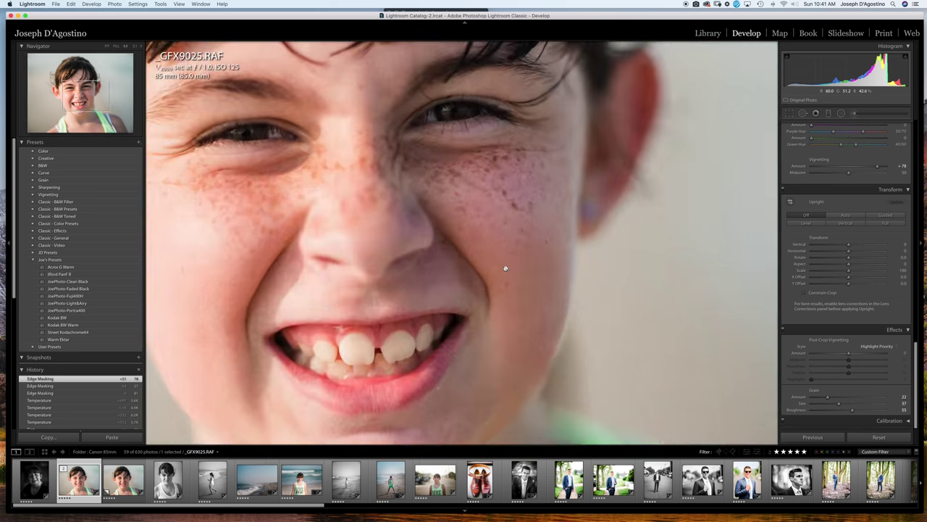
pyautogui.moveTo(618, 321); pyautogui.dragTo(558, 313)
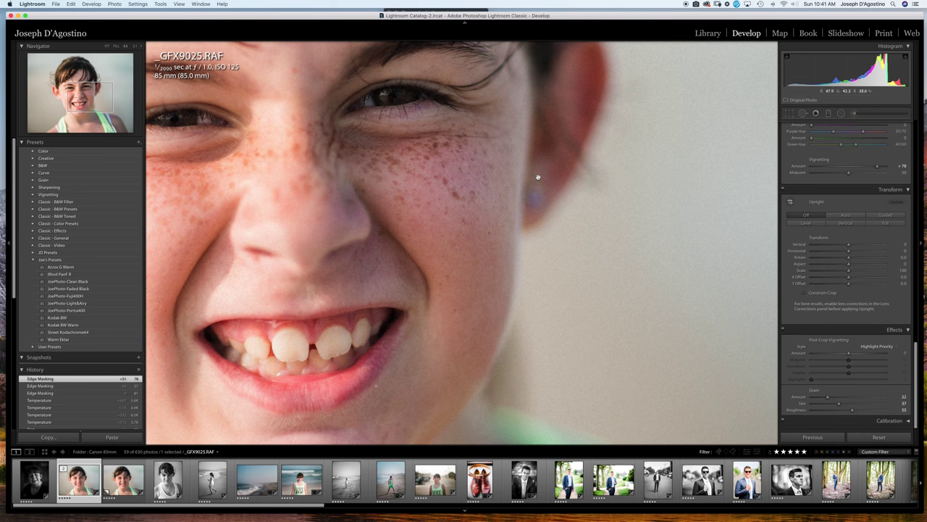
pyautogui.scroll(5, 410, 135)
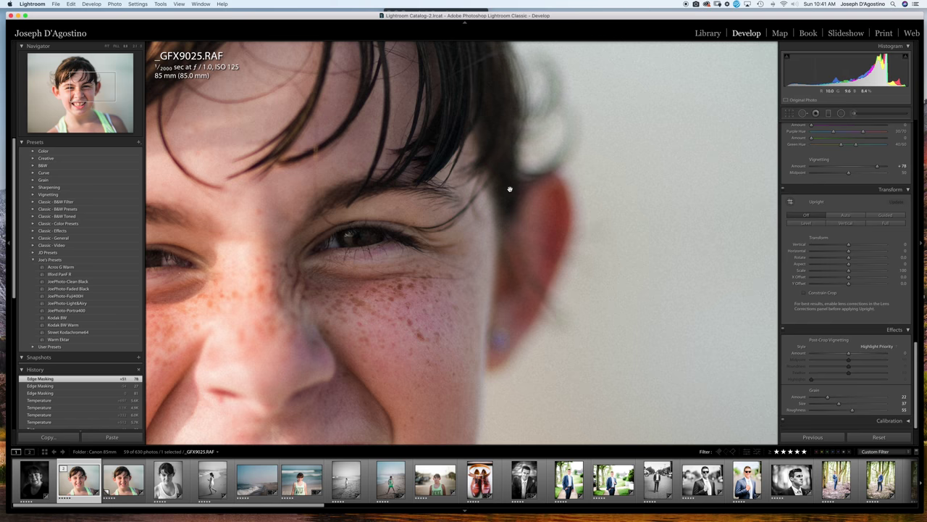
pyautogui.scroll(10, 509, 189)
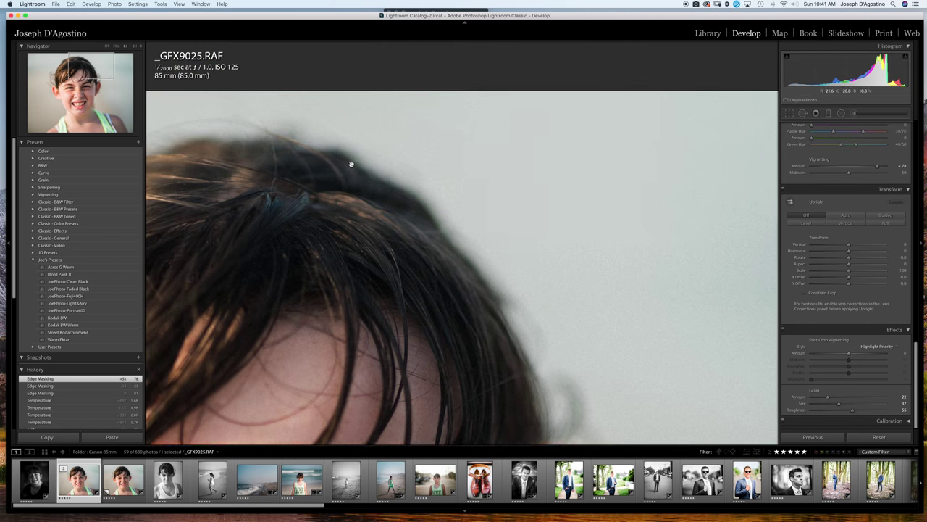
pyautogui.scroll(6, 350, 165)
pyautogui.hscroll(-8, 349, 166)
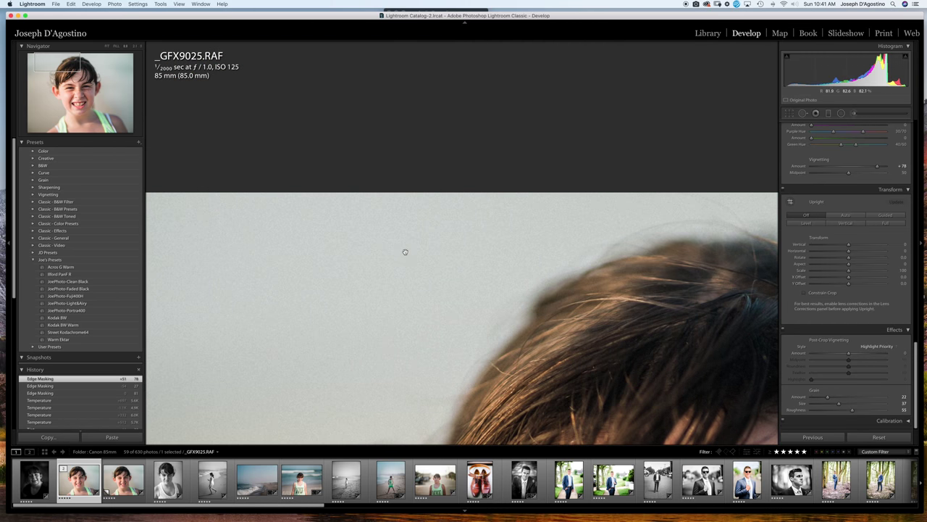
pyautogui.scroll(-10, 405, 252)
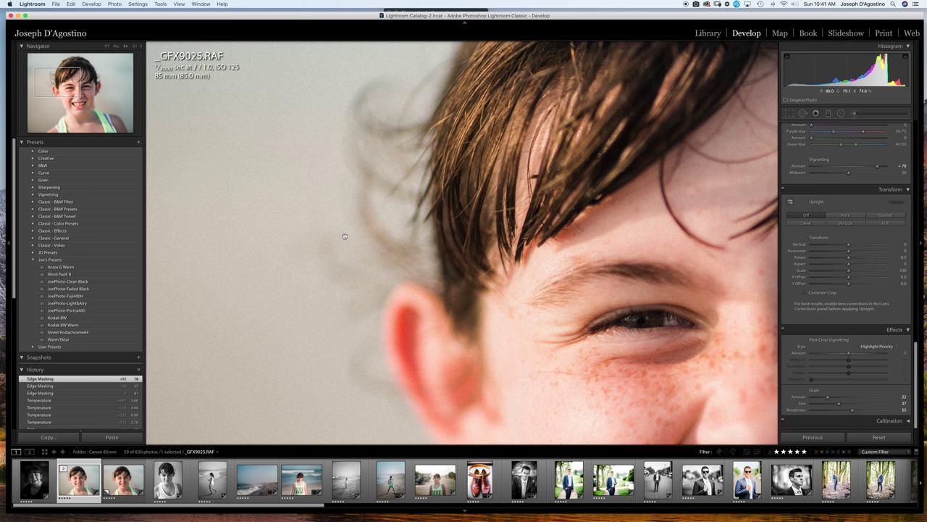
pyautogui.click(400, 230)
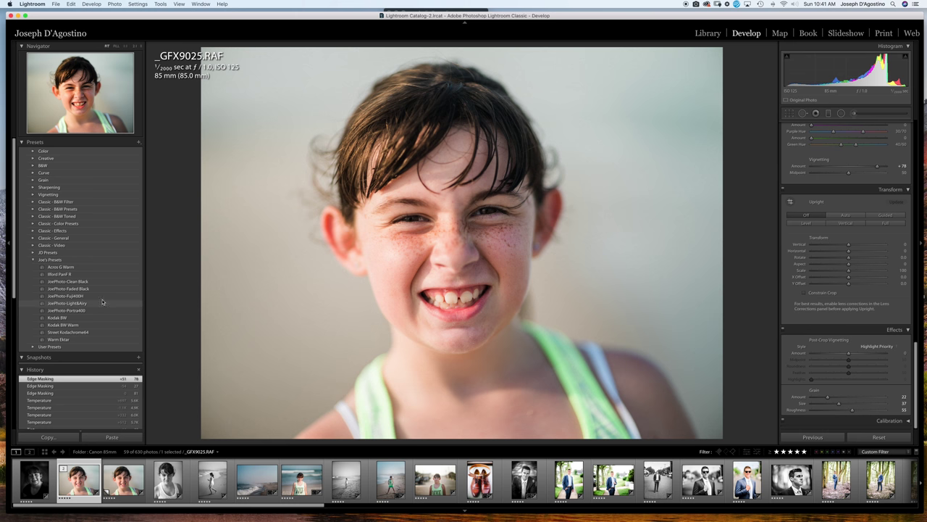
# Reset the develop settings of the bride photo _GFX9165.RAF and apply the JoePhoto-Portra400 preset
pyautogui.scroll(-1, 592, 479)
pyautogui.scroll(-10, 630, 474)
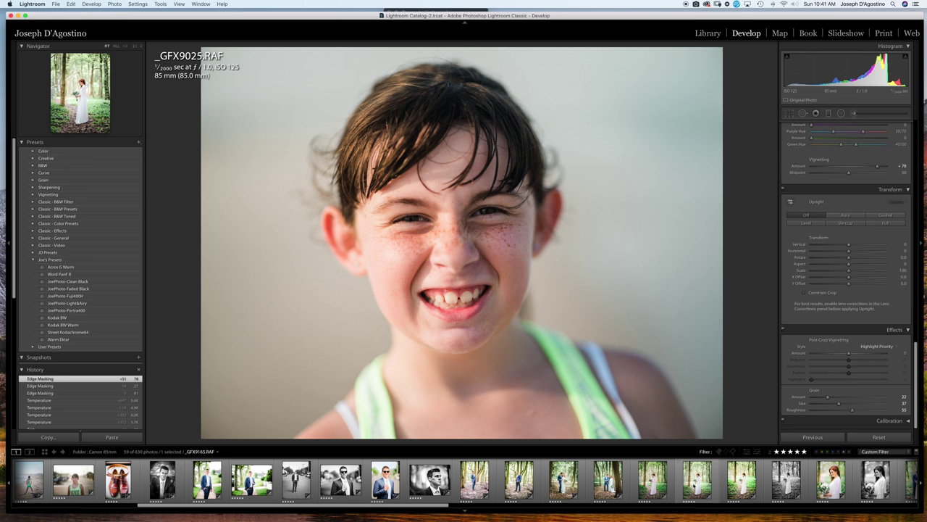
pyautogui.click(697, 480)
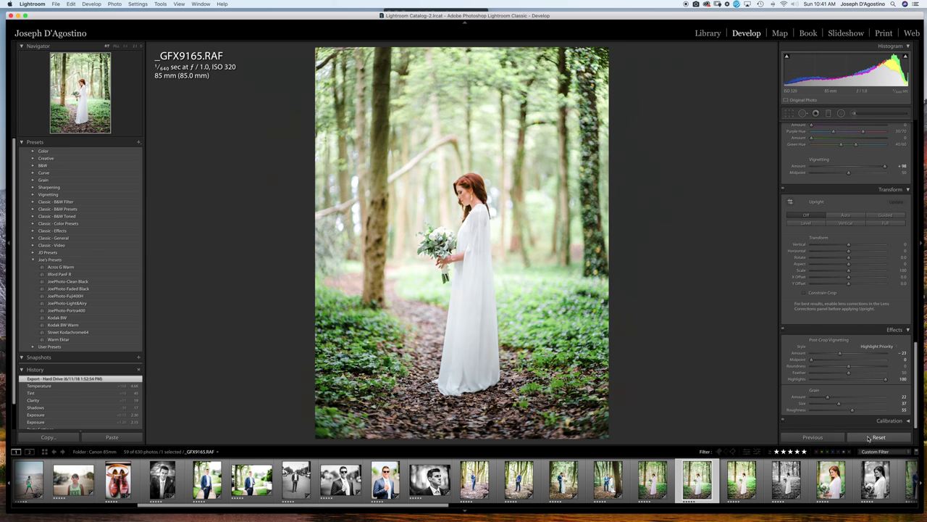
pyautogui.click(877, 436)
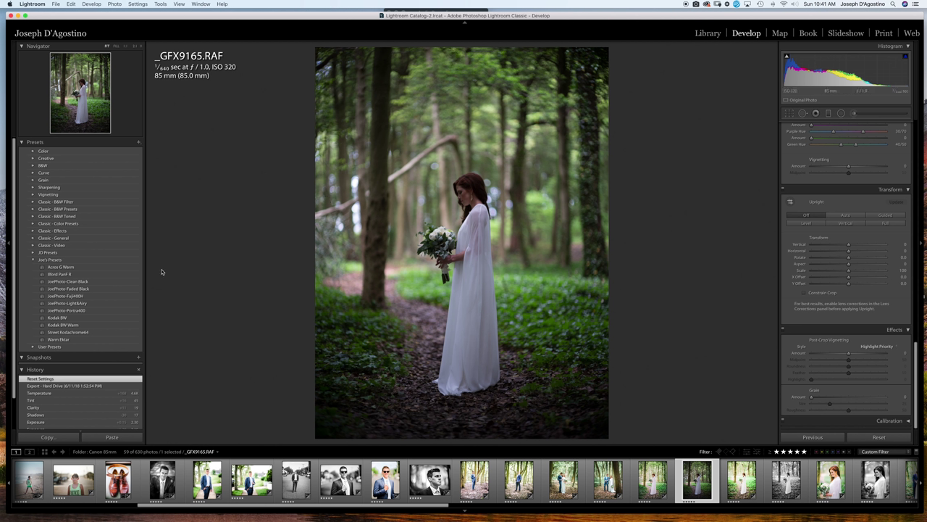
pyautogui.click(104, 311)
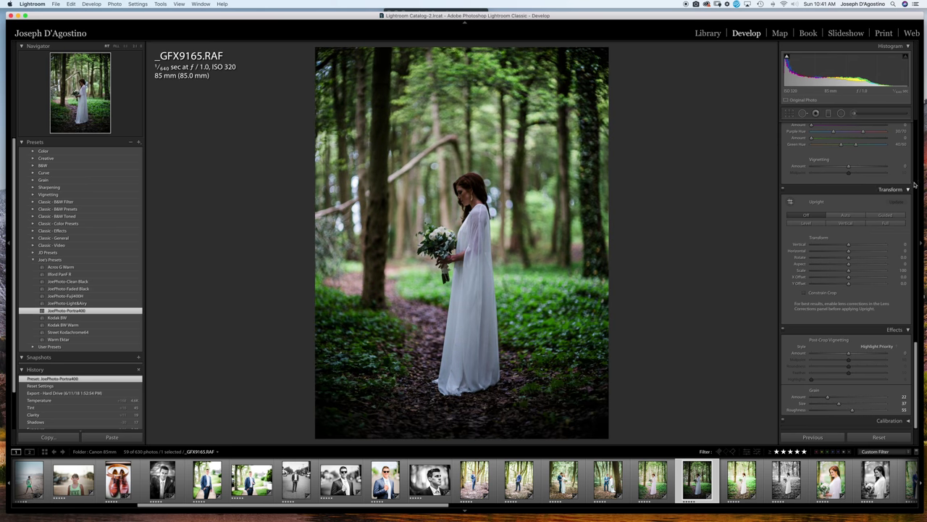
# Reset the forest bride photo again and reapply the JoePhoto-Portra400 preset
pyautogui.scroll(8, 867, 205)
pyautogui.scroll(-10, 818, 348)
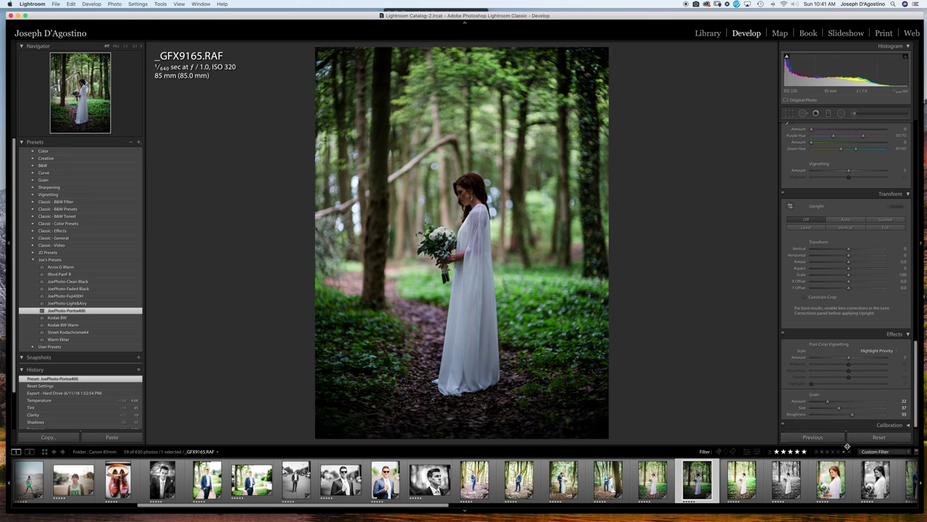
pyautogui.click(879, 437)
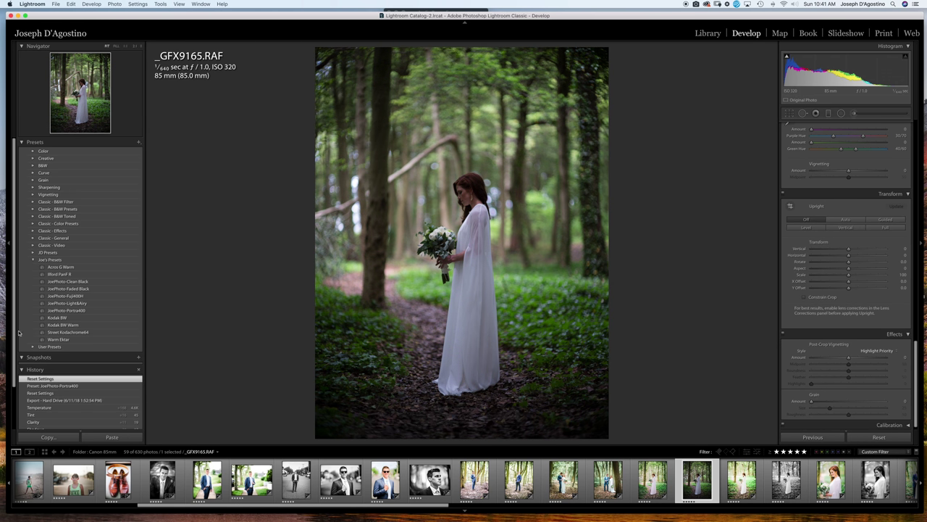
pyautogui.click(67, 310)
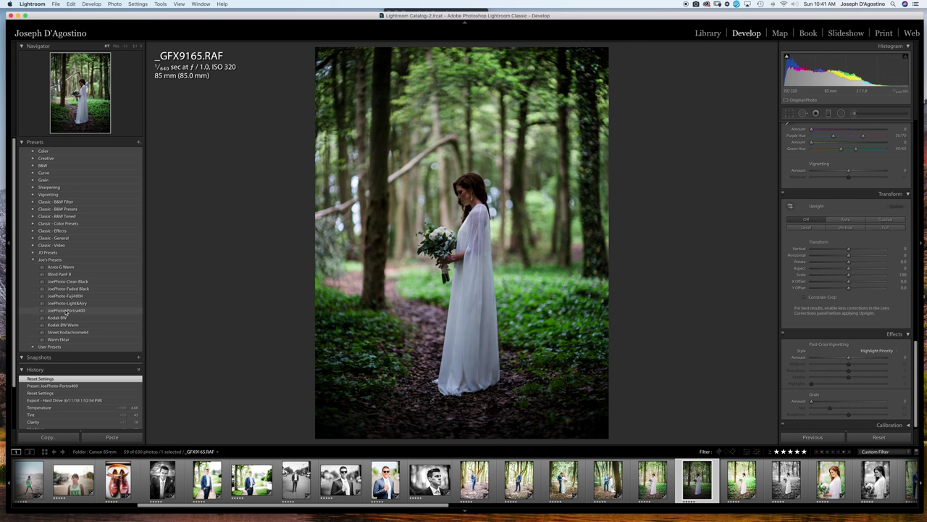
# Raise the exposure of the forest bride photo to +1.35
pyautogui.scroll(15, 841, 185)
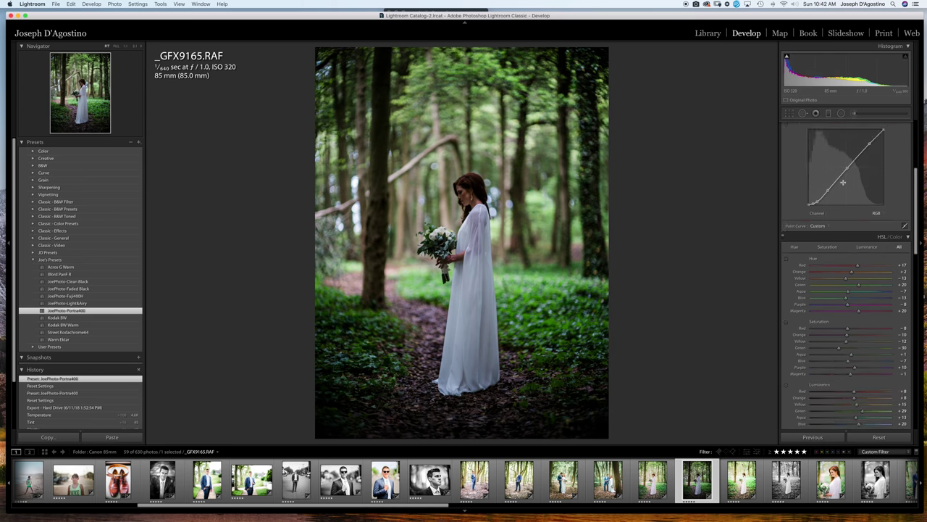
pyautogui.scroll(-1, 840, 184)
pyautogui.moveTo(849, 197); pyautogui.dragTo(859, 198)
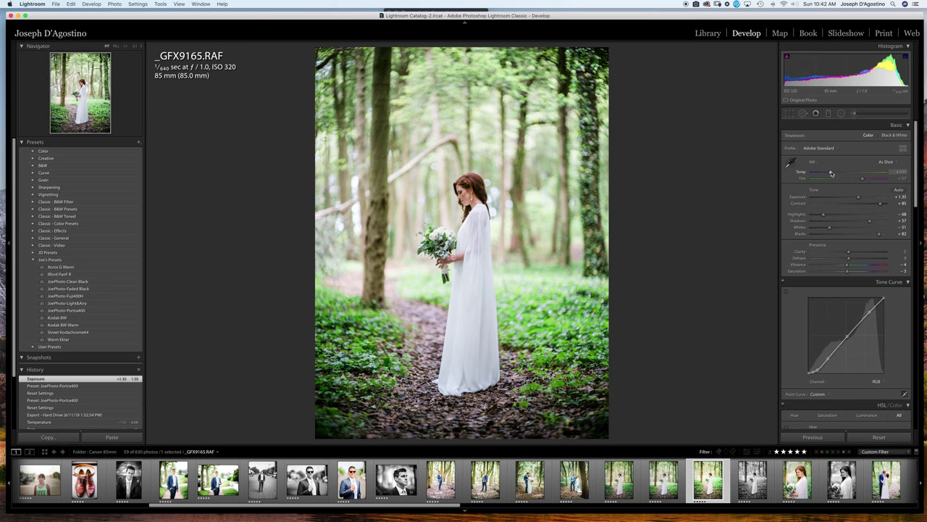
# Open the JPEG version _GFX9165.JPG, reset its develop settings and apply the JoePhoto-Portra400 preset
pyautogui.press('Right')
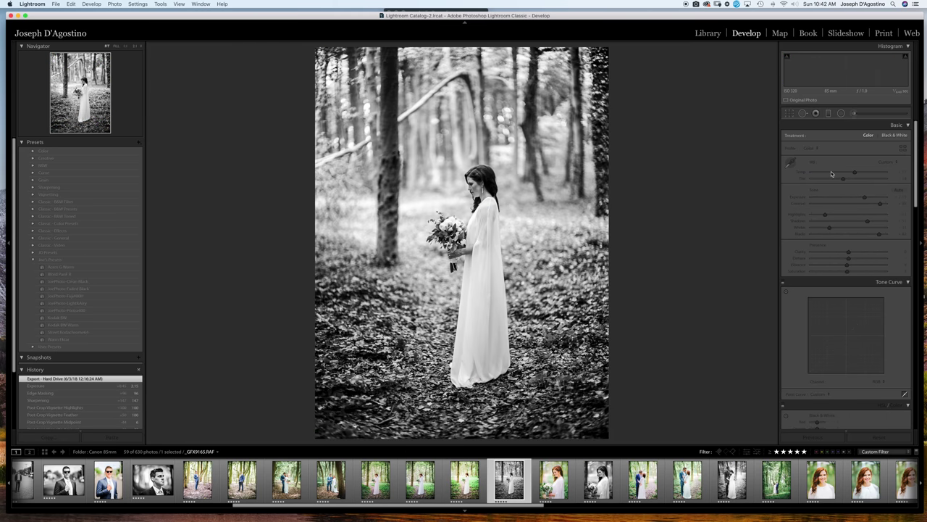
pyautogui.press('super+z')
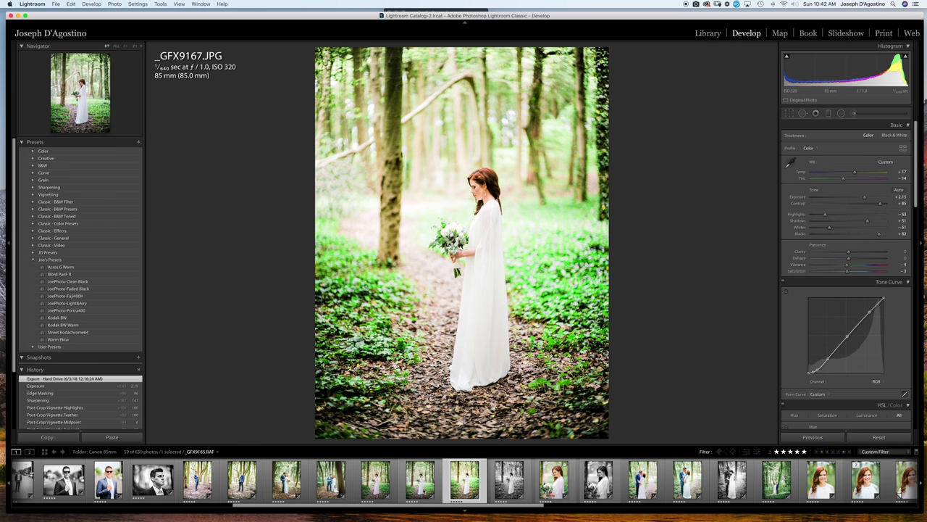
pyautogui.click(389, 491)
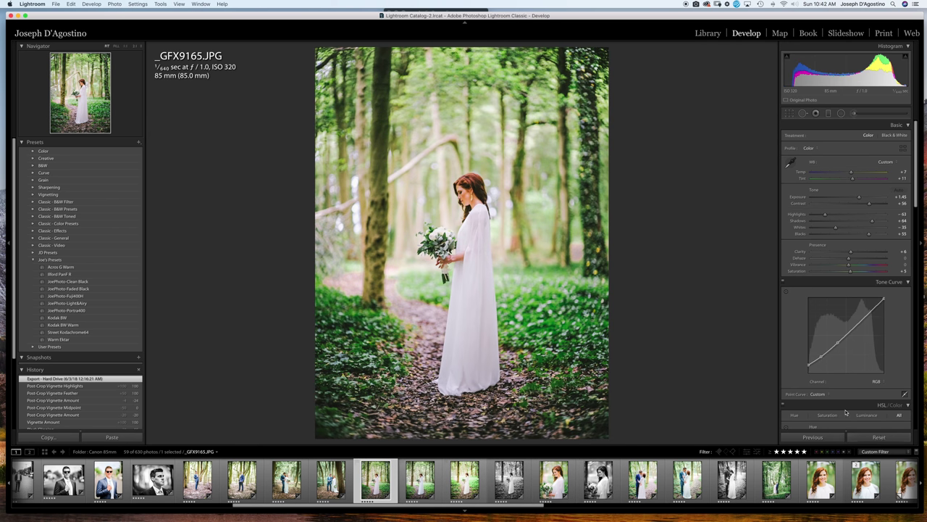
pyautogui.click(880, 437)
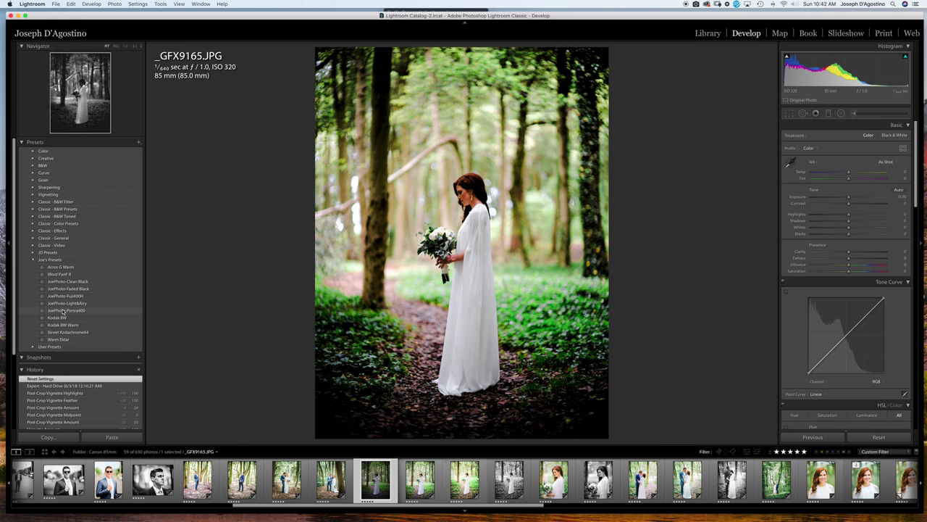
pyautogui.click(77, 312)
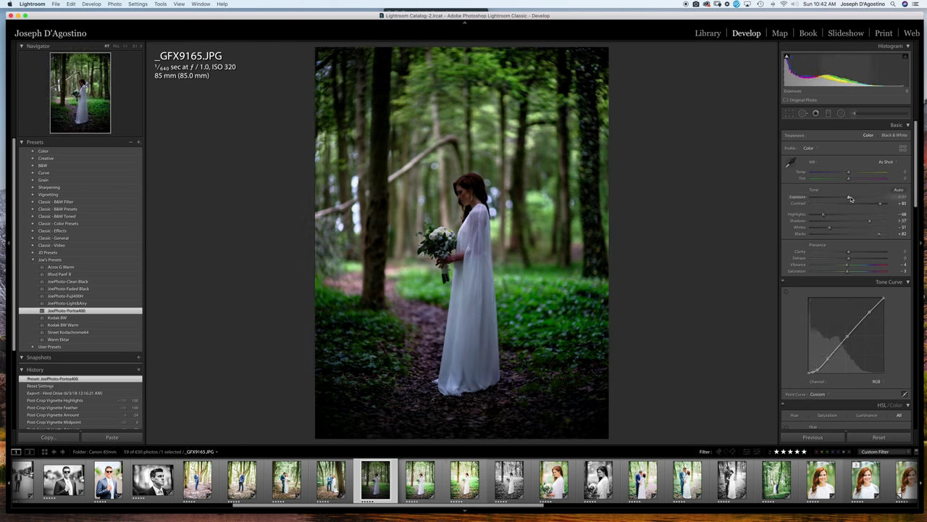
# Raise the JPEG version's exposure to +1.70 and switch to _GFX9165.RAF for comparison
pyautogui.moveTo(849, 199); pyautogui.dragTo(861, 200)
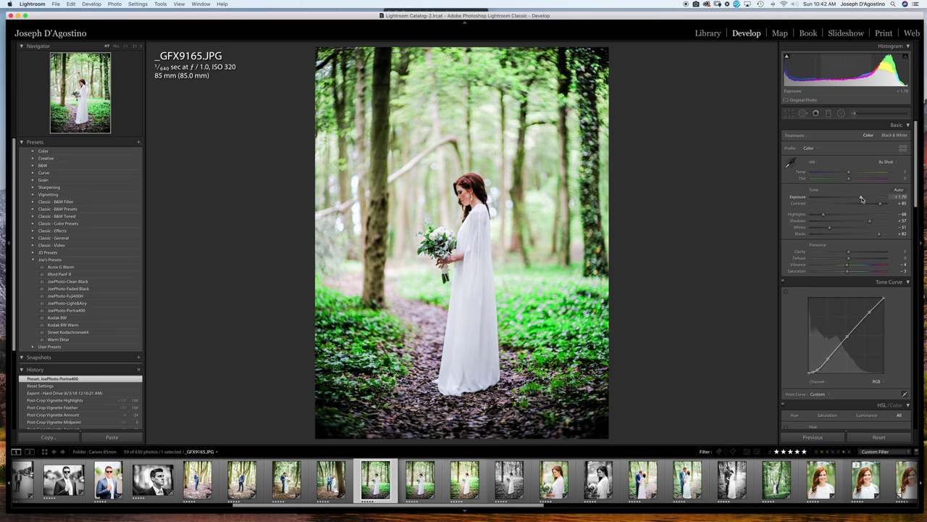
pyautogui.press('Right')
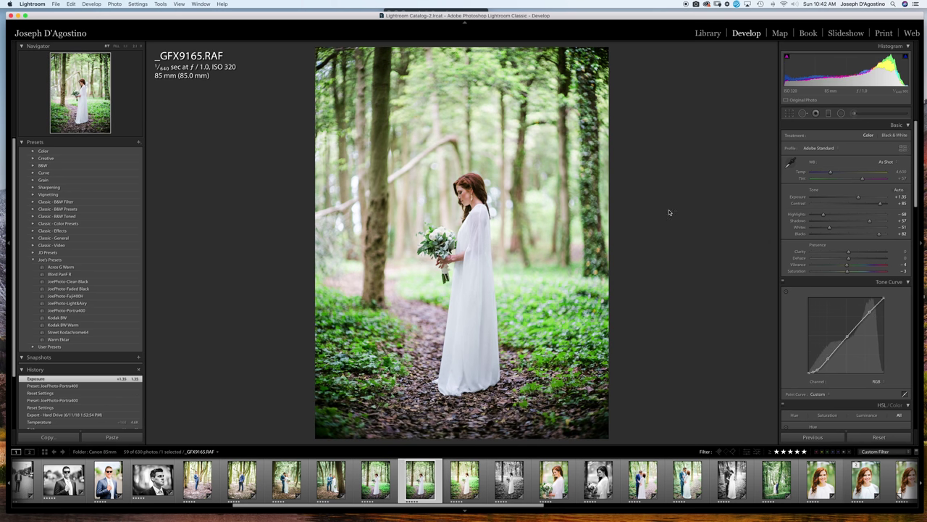
# Reapply JoePhoto-Portra400 to the RAF photo and set temperature to 4,767, highlights to -84 and exposure to +1.55
pyautogui.click(118, 313)
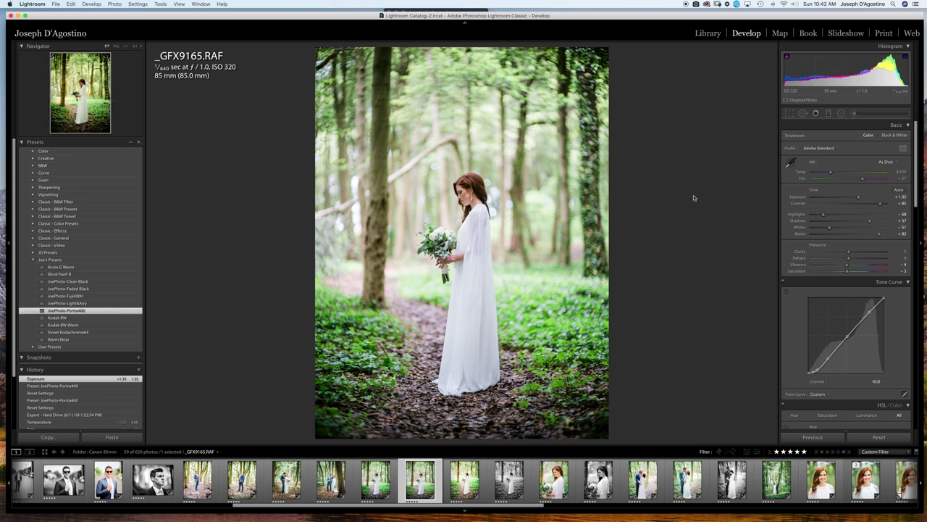
pyautogui.moveTo(858, 197); pyautogui.dragTo(861, 198)
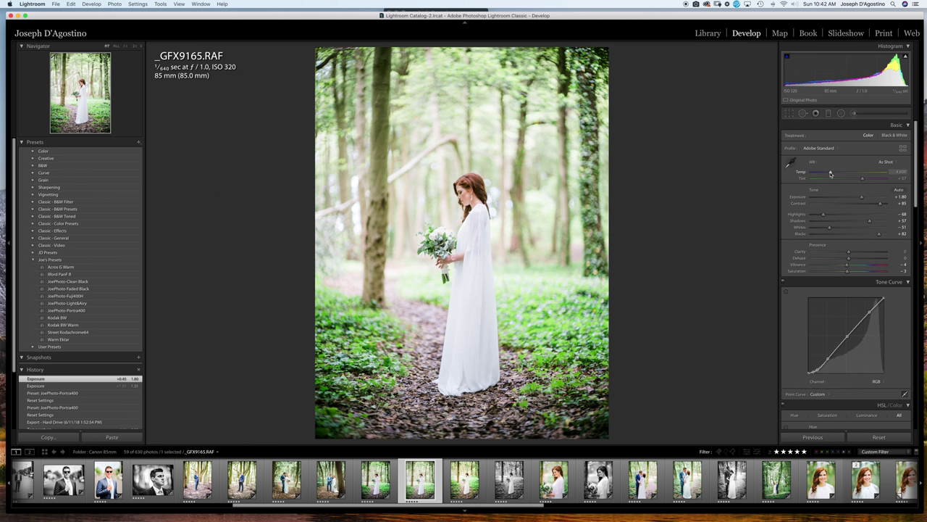
pyautogui.moveTo(831, 173); pyautogui.dragTo(832, 174)
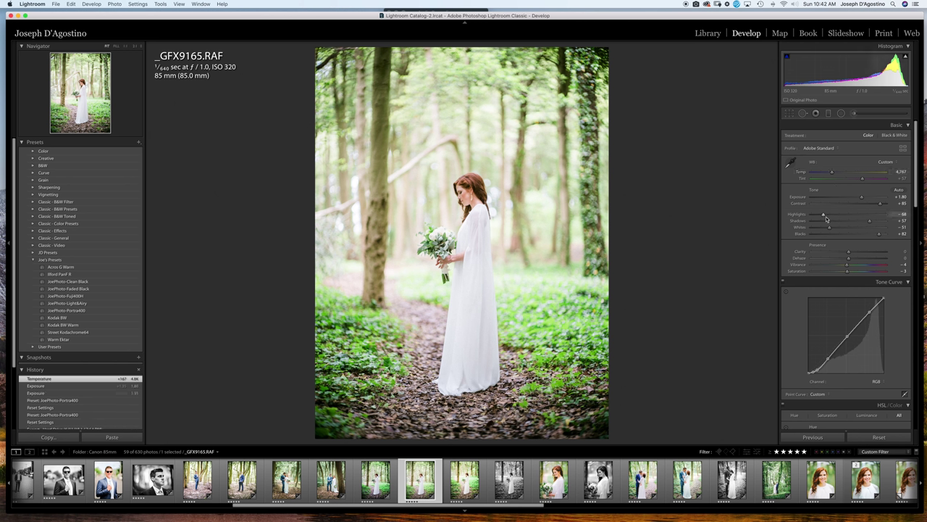
pyautogui.moveTo(822, 216); pyautogui.dragTo(860, 198)
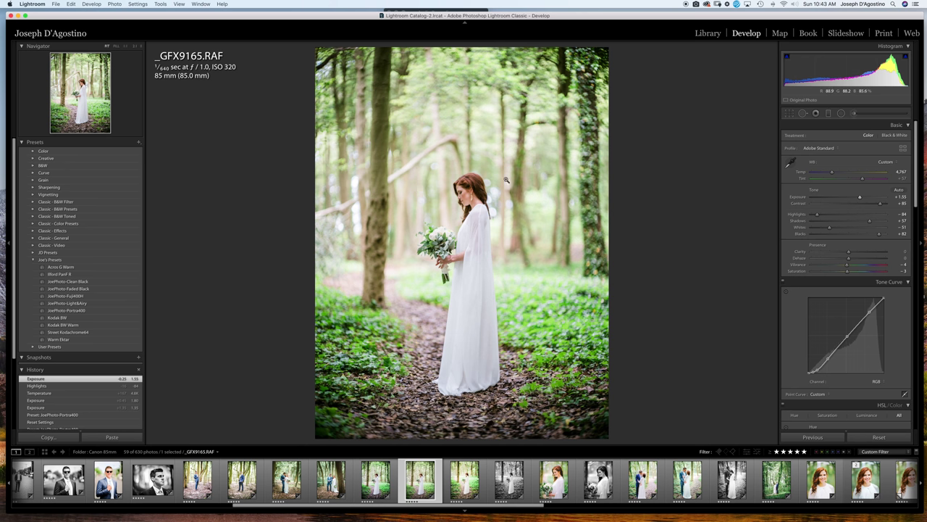
# Set the lens correction vignetting amount to +100 on the forest bride photo
pyautogui.scroll(-15, 814, 263)
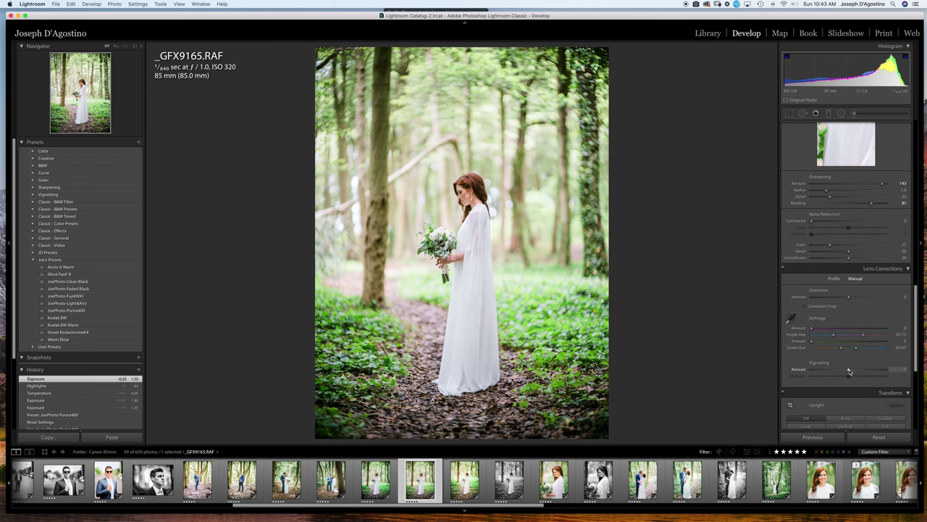
pyautogui.moveTo(849, 371); pyautogui.dragTo(887, 373)
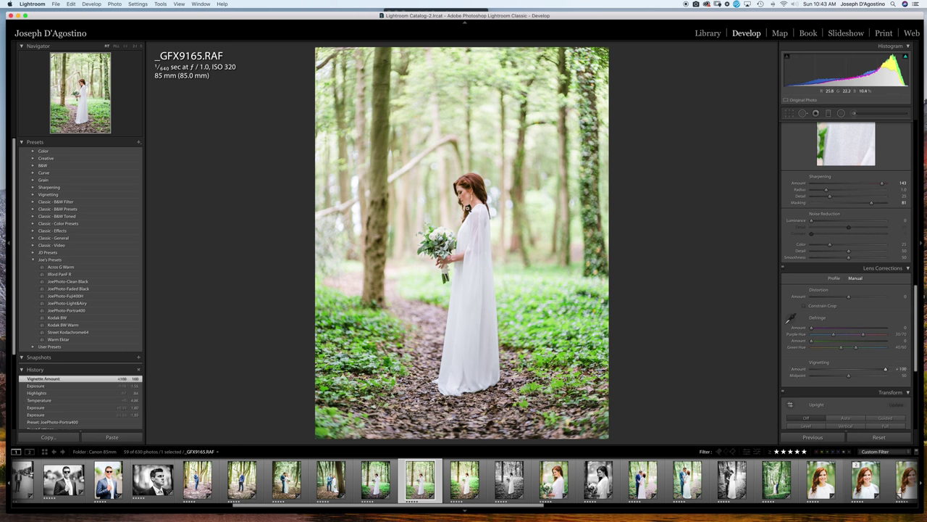
# Lower the grain amount to 0 and compare the bride close up and in the full view
pyautogui.click(467, 209)
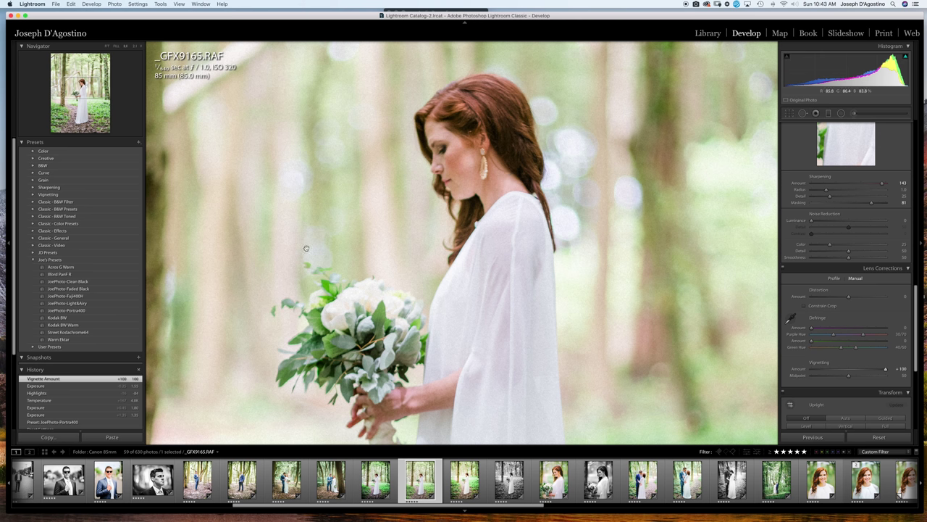
pyautogui.scroll(-5, 836, 345)
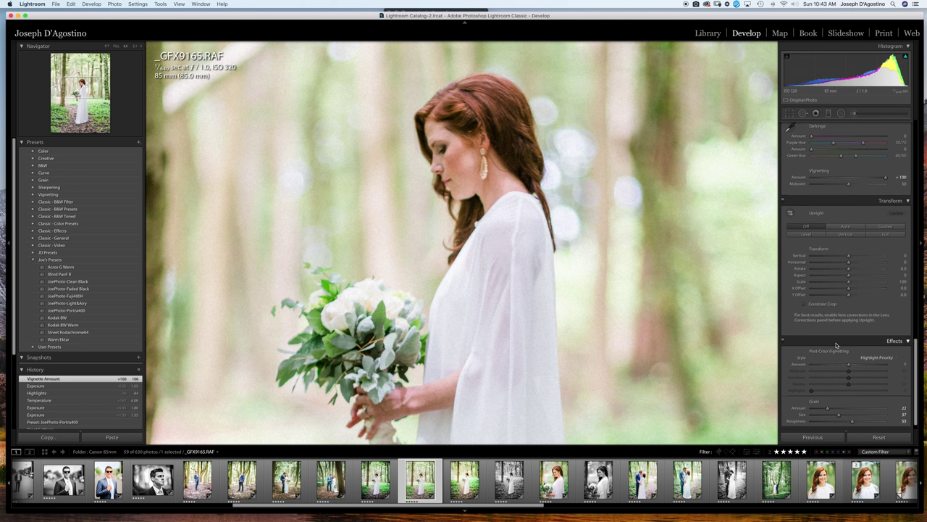
pyautogui.scroll(-1, 836, 345)
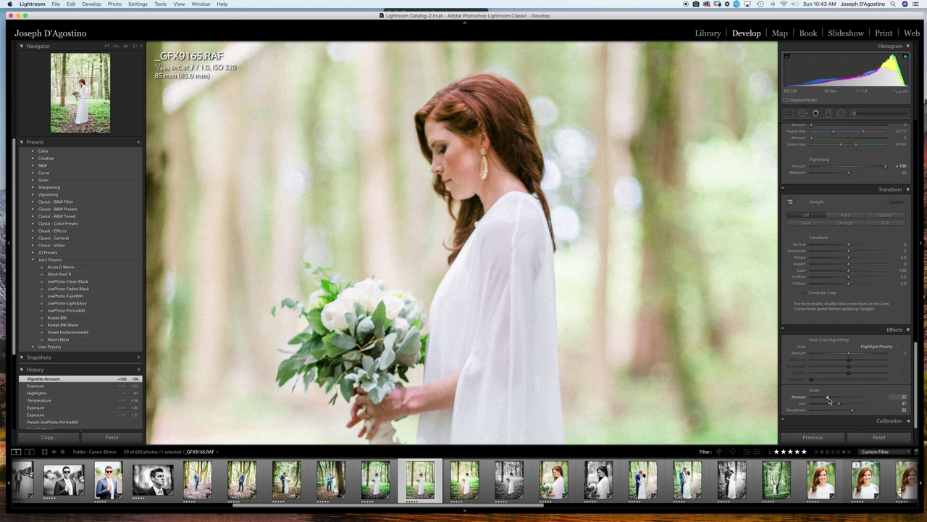
pyautogui.moveTo(827, 397); pyautogui.dragTo(781, 395)
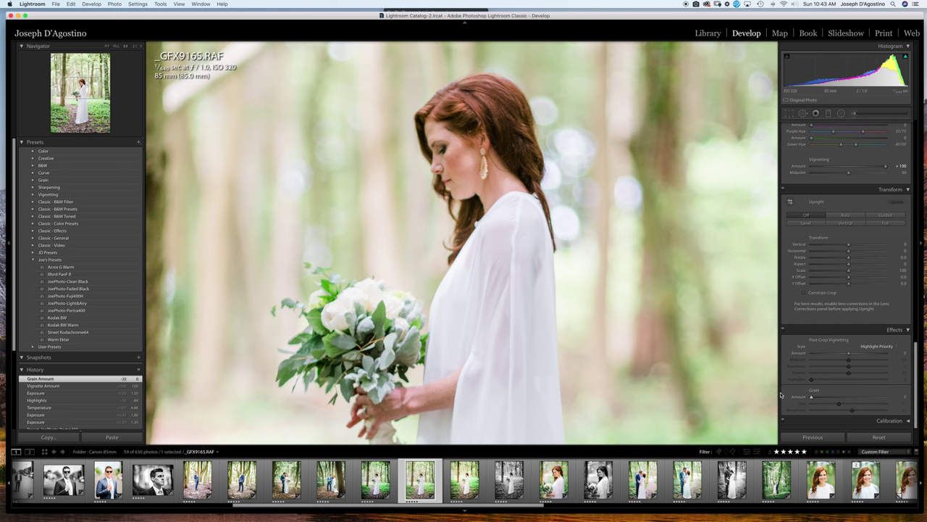
pyautogui.click(455, 186)
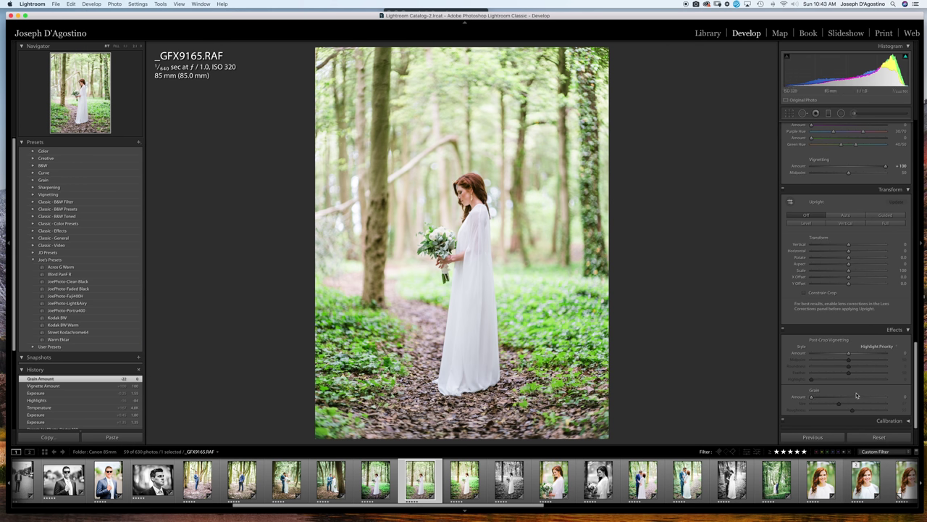
# Set the grain amount of the forest bride photo to 30
pyautogui.moveTo(810, 397); pyautogui.dragTo(820, 399)
pyautogui.moveTo(833, 398); pyautogui.dragTo(832, 398)
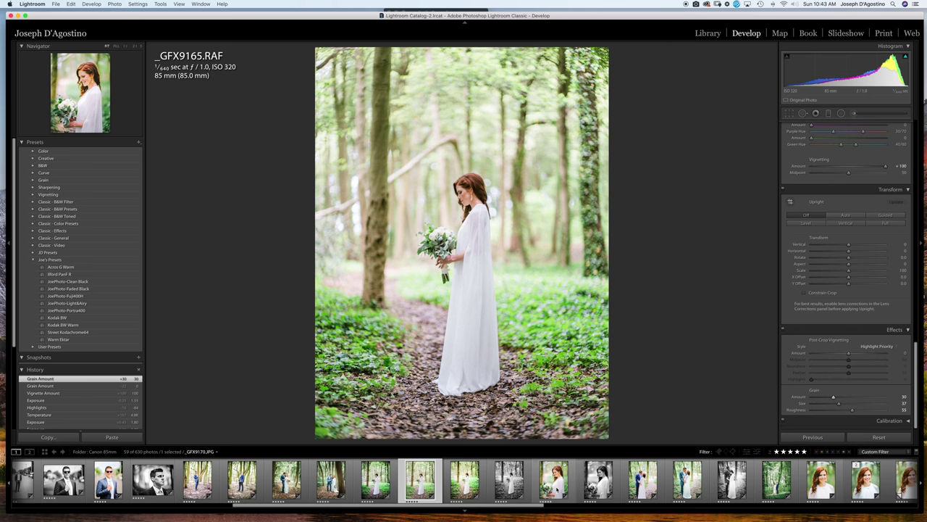
# Reset the develop settings of the bride portrait _GFX9170.JPG and apply the JoePhoto-Fuji400H preset
pyautogui.click(554, 481)
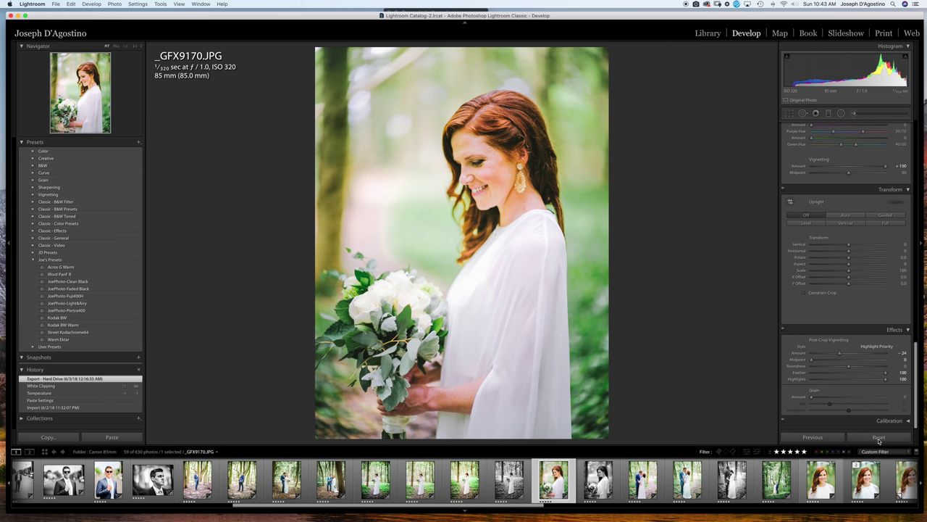
pyautogui.click(879, 437)
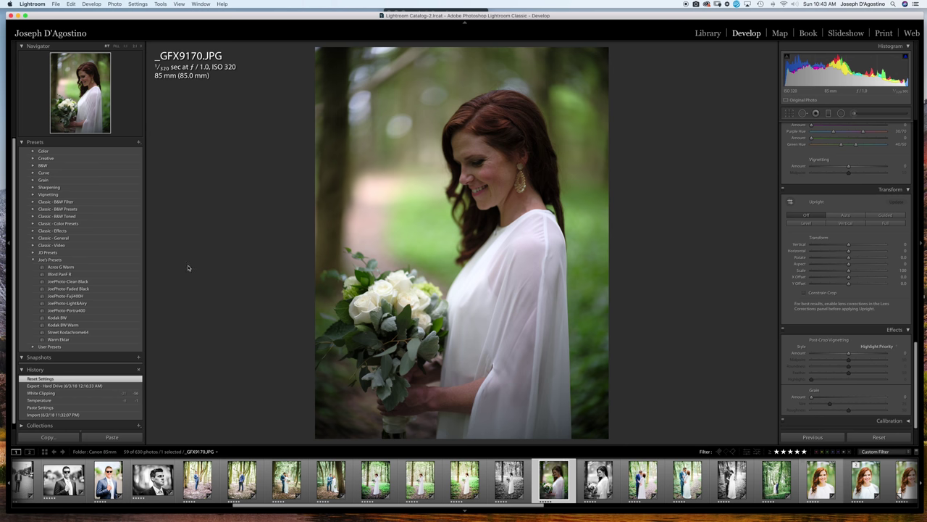
pyautogui.moveTo(120, 303)
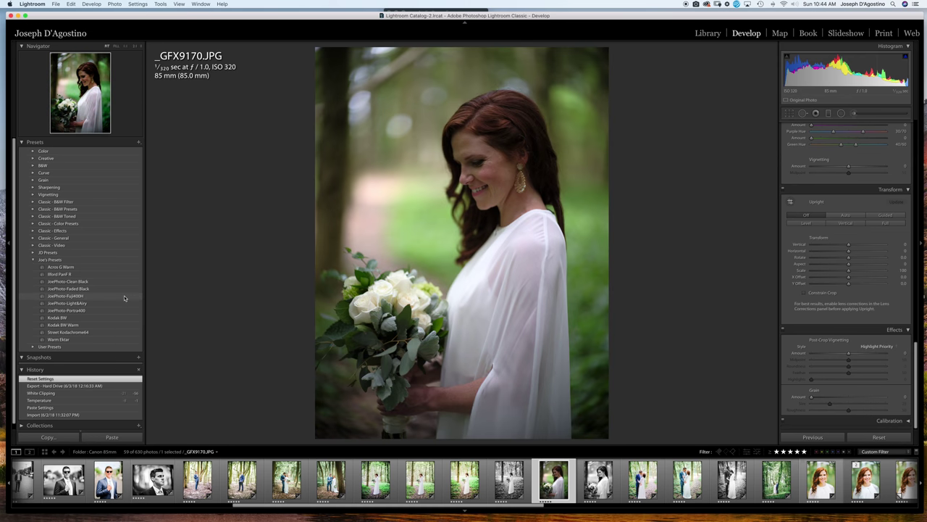
pyautogui.click(124, 296)
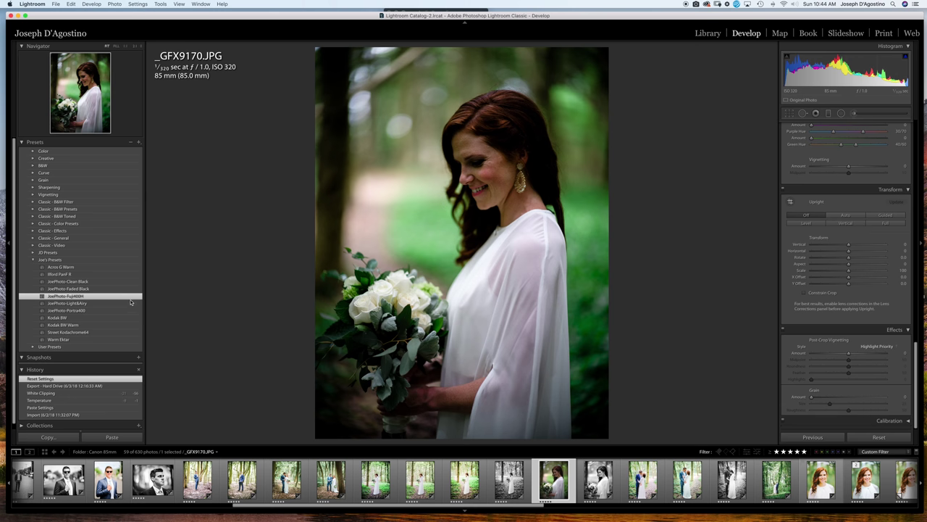
# Set the bride portrait's exposure to +1.75, shadows to +64, highlights to -65 and whites to -75
pyautogui.scroll(10, 827, 187)
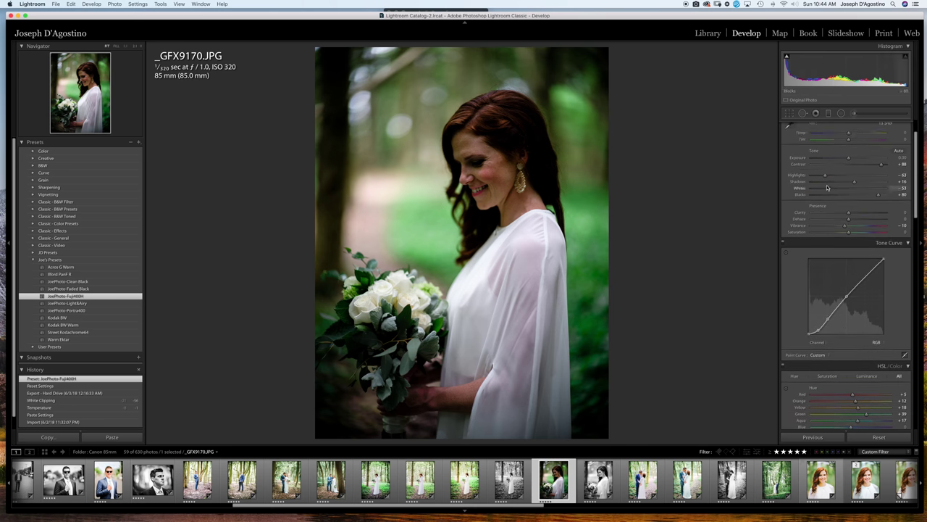
pyautogui.scroll(3, 827, 188)
pyautogui.moveTo(849, 198); pyautogui.dragTo(887, 228)
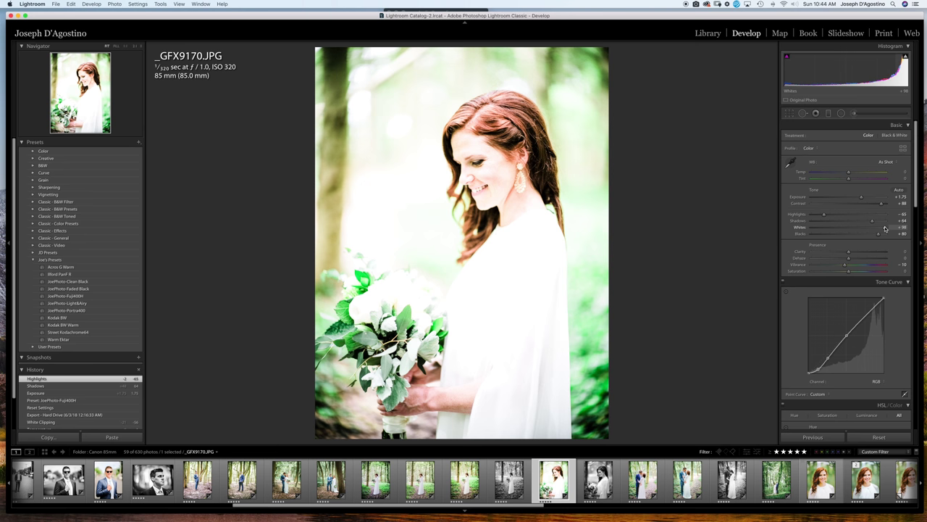
pyautogui.moveTo(882, 229); pyautogui.dragTo(820, 231)
pyautogui.scroll(-5, 858, 278)
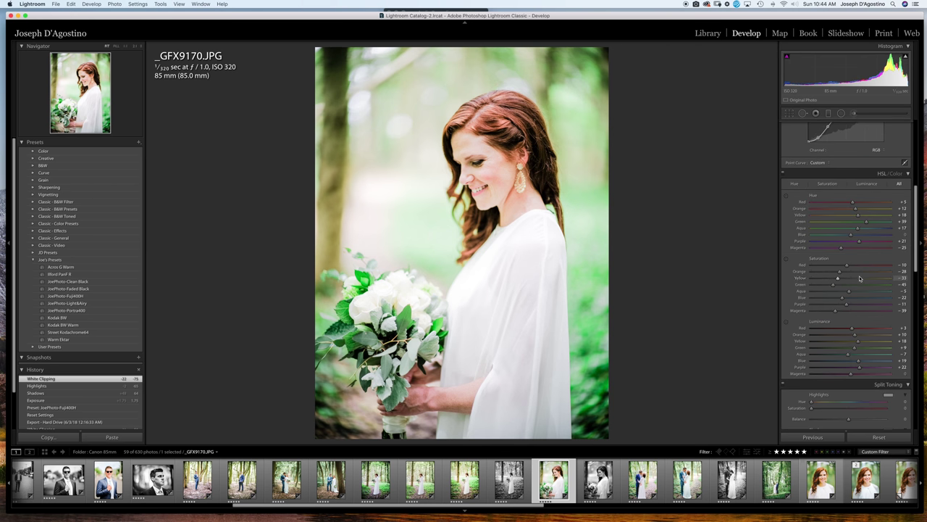
# Set the bride portrait's post-crop vignetting amount to +4 and check her face close up
pyautogui.scroll(-10, 860, 278)
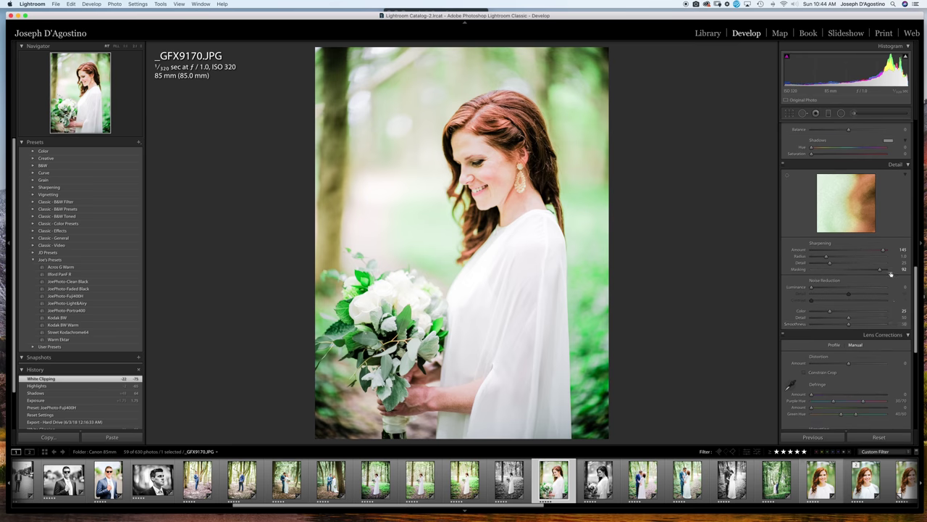
pyautogui.scroll(-5, 841, 330)
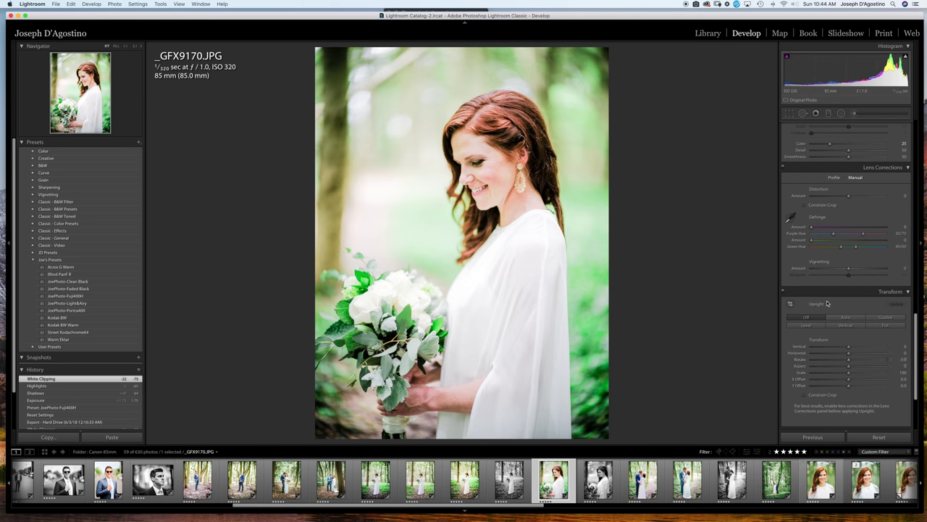
pyautogui.scroll(-4, 827, 303)
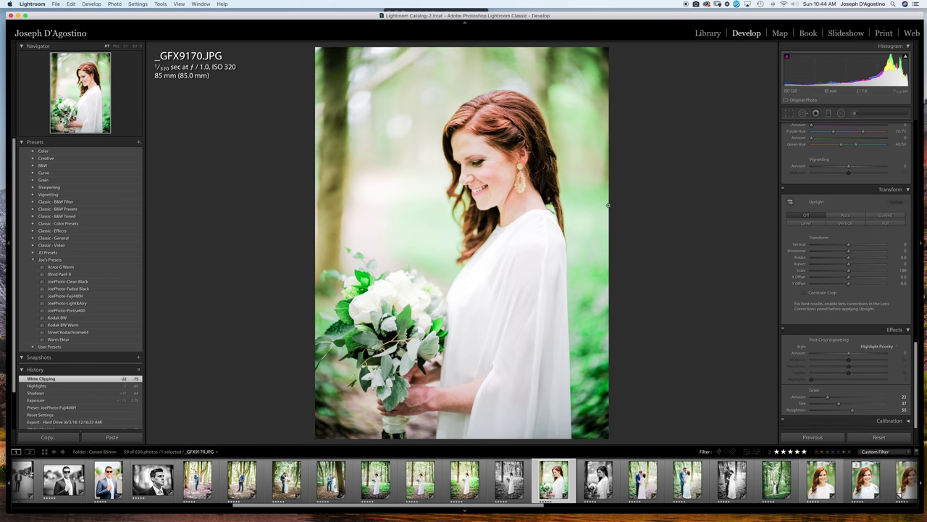
pyautogui.scroll(1, 840, 327)
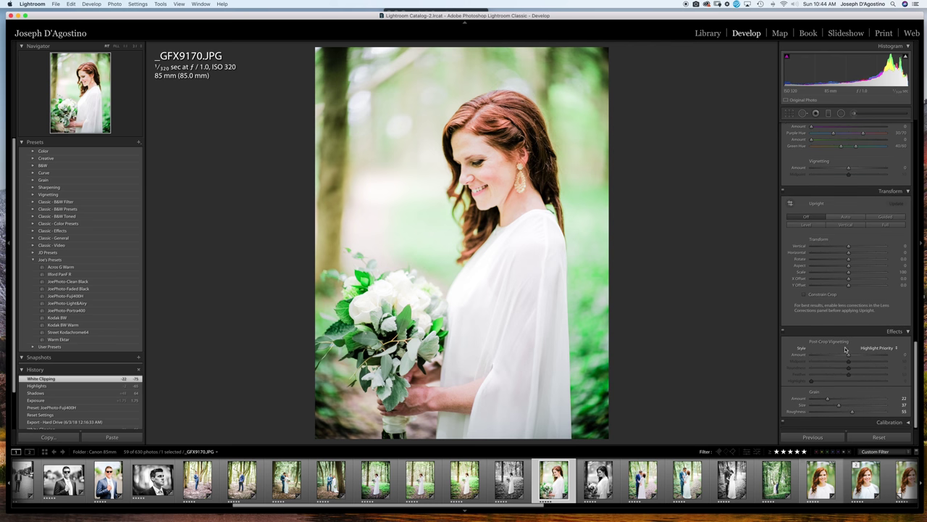
pyautogui.moveTo(849, 354)
pyautogui.mouseDown()
pyautogui.moveTo(866, 356)
pyautogui.moveTo(850, 358)
pyautogui.mouseUp()
pyautogui.click(481, 170)
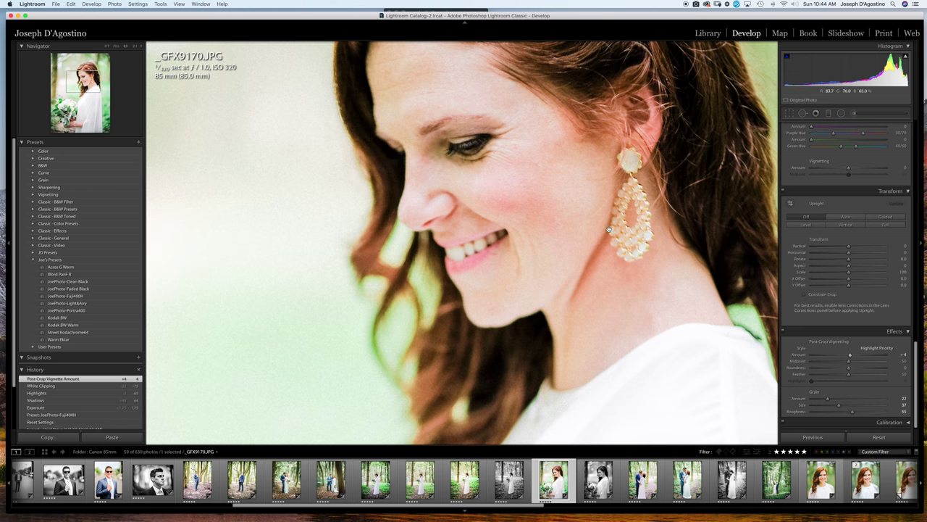
pyautogui.click(549, 174)
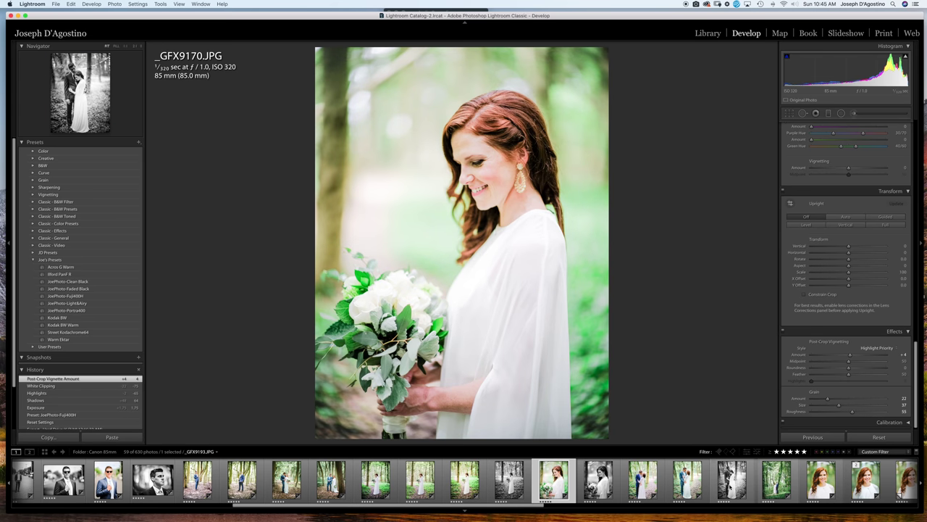
# Open the smiling bride portrait _GFX9222.RAF and reset its develop settings
pyautogui.scroll(-5, 678, 478)
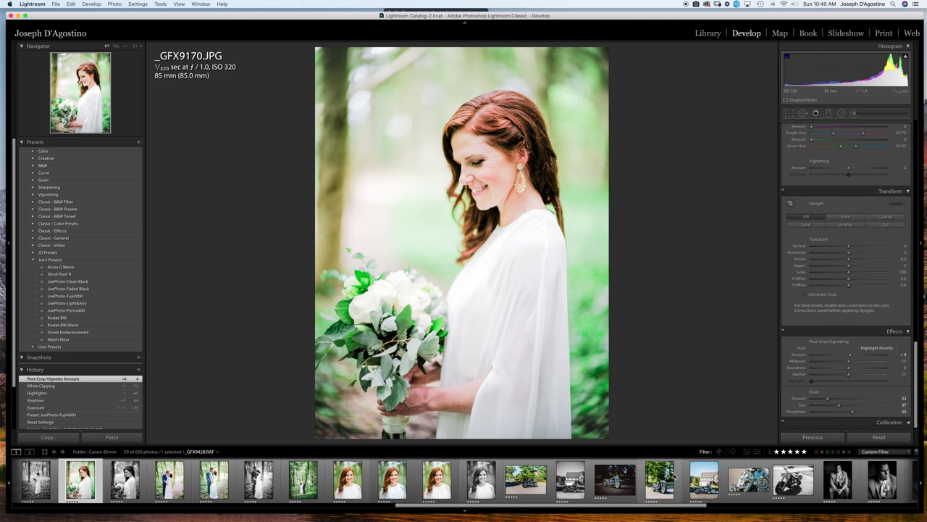
pyautogui.scroll(2, 679, 478)
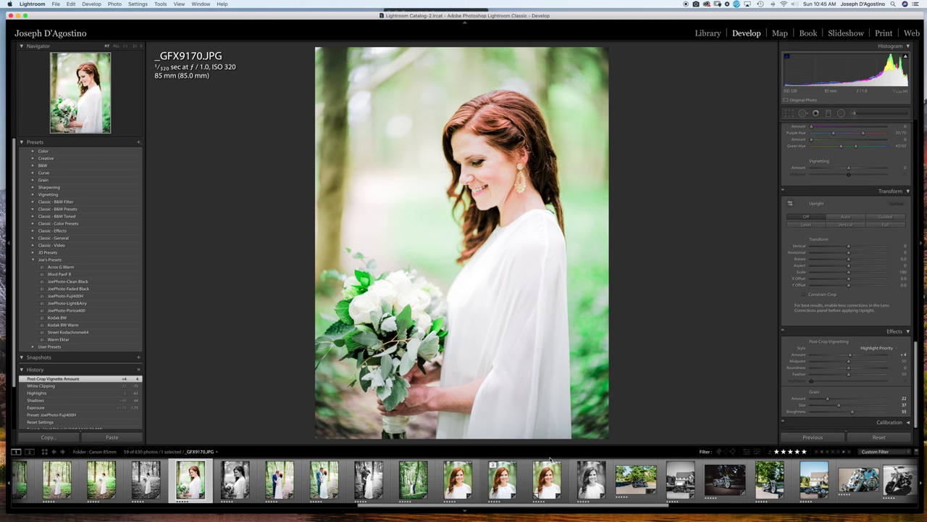
pyautogui.scroll(2, 471, 465)
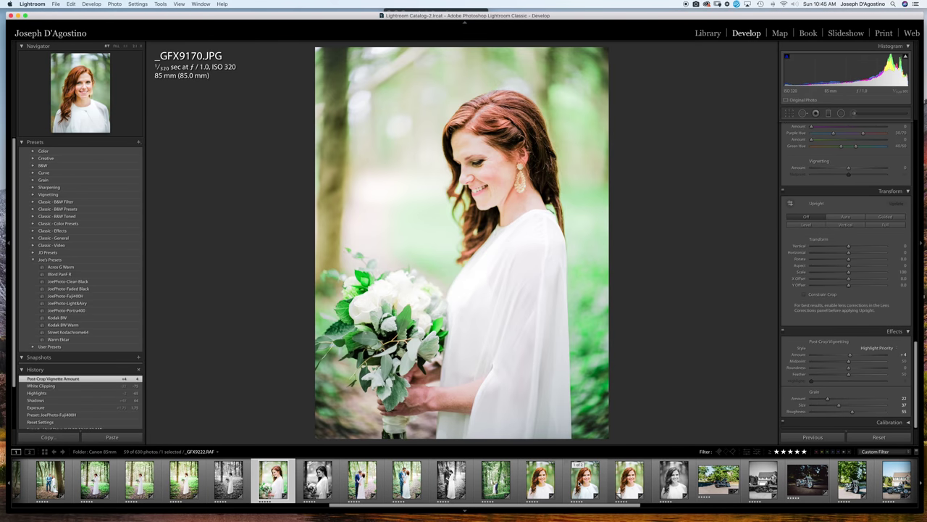
pyautogui.click(585, 479)
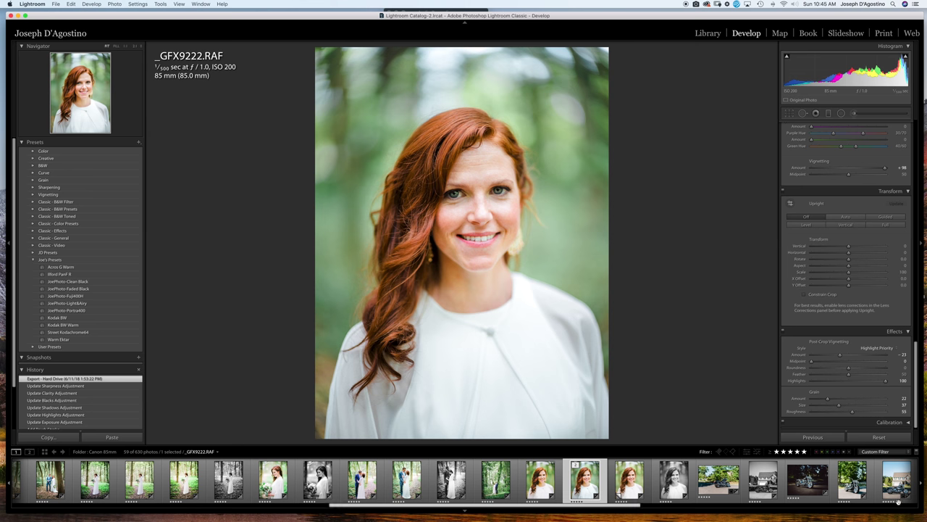
pyautogui.click(880, 437)
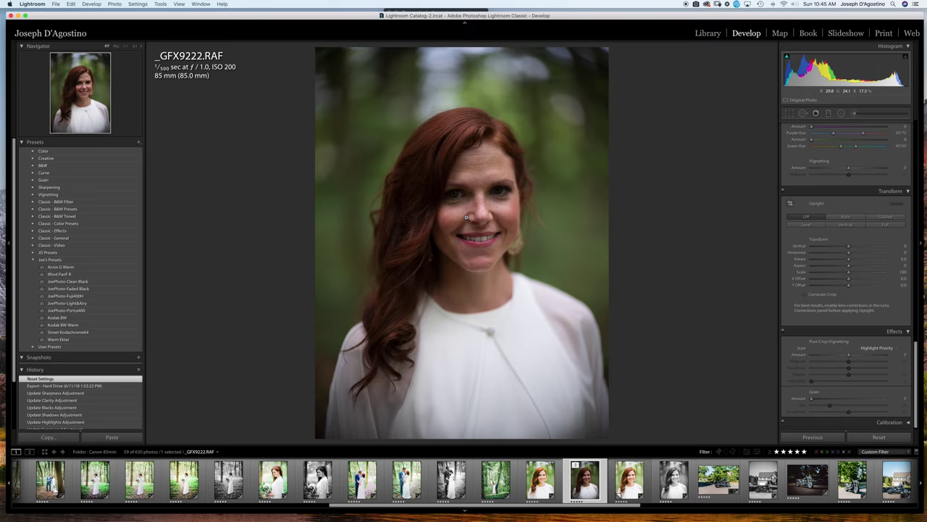
# Apply the JoePhoto-Clean Black preset to the smiling bride portrait
pyautogui.click(465, 217)
pyautogui.click(695, 228)
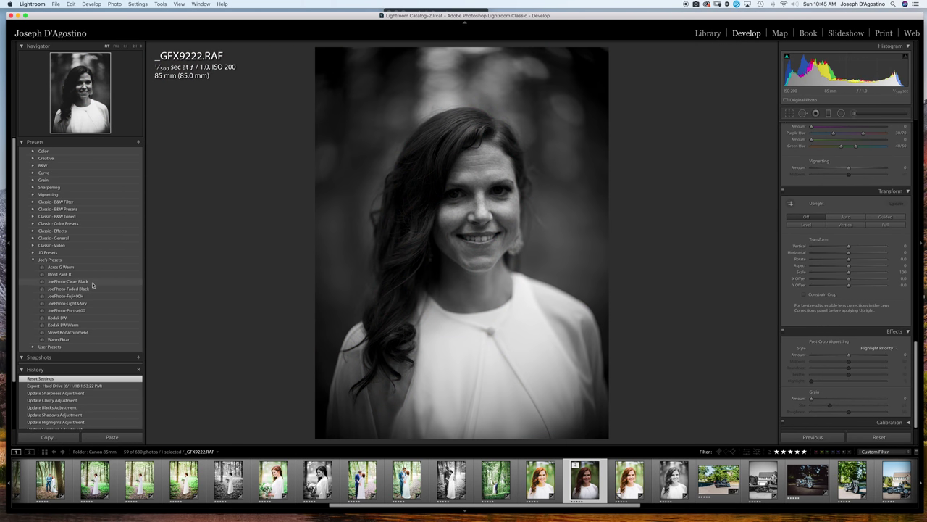
pyautogui.click(92, 281)
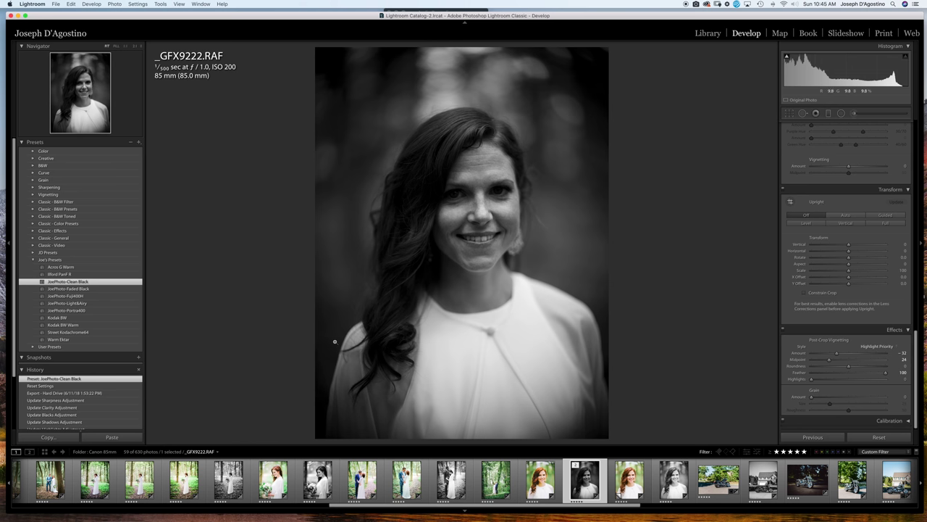
# Set the black-and-white portrait's exposure to +1.15, contrast to +32, shadows to -4 and highlights to -43, checking the face close up
pyautogui.scroll(10, 786, 238)
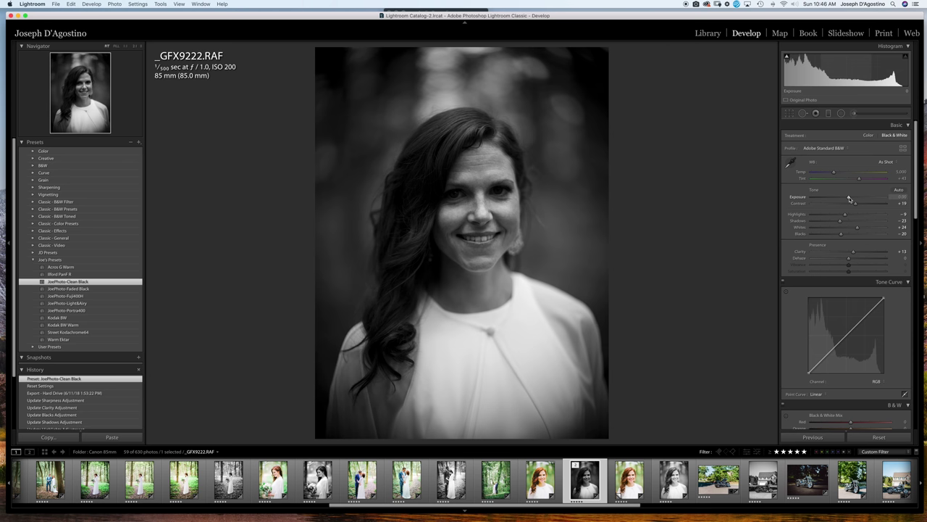
pyautogui.moveTo(849, 198); pyautogui.dragTo(860, 206)
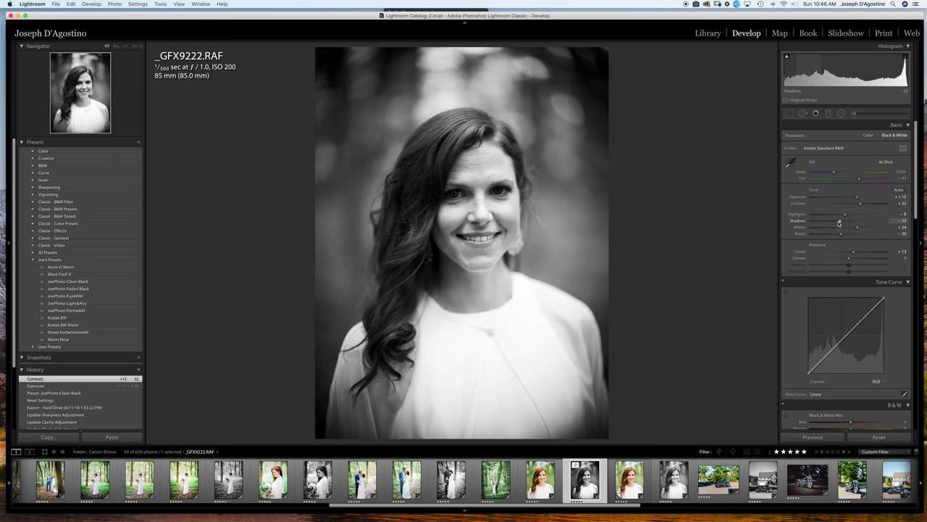
pyautogui.moveTo(839, 223); pyautogui.dragTo(830, 215)
pyautogui.press('z')
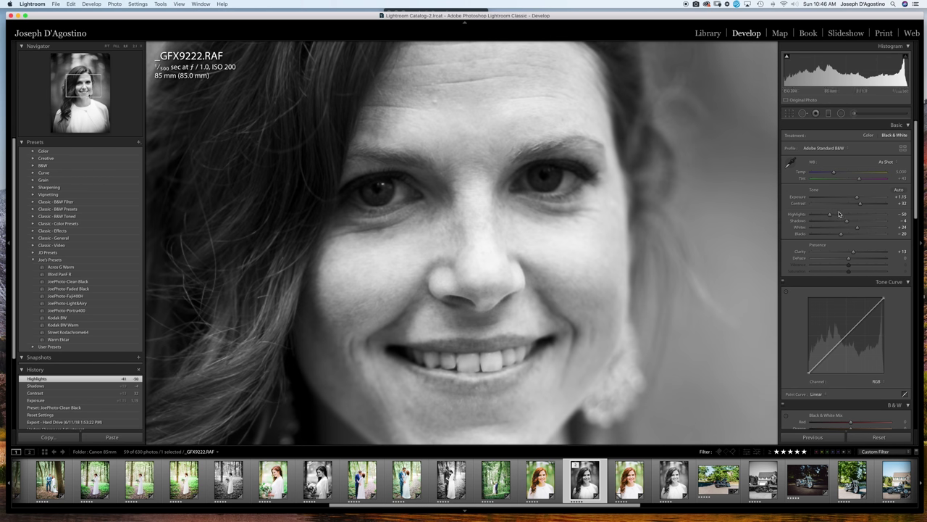
pyautogui.moveTo(830, 216)
pyautogui.mouseDown()
pyautogui.moveTo(807, 218)
pyautogui.moveTo(849, 217)
pyautogui.moveTo(833, 216)
pyautogui.mouseUp()
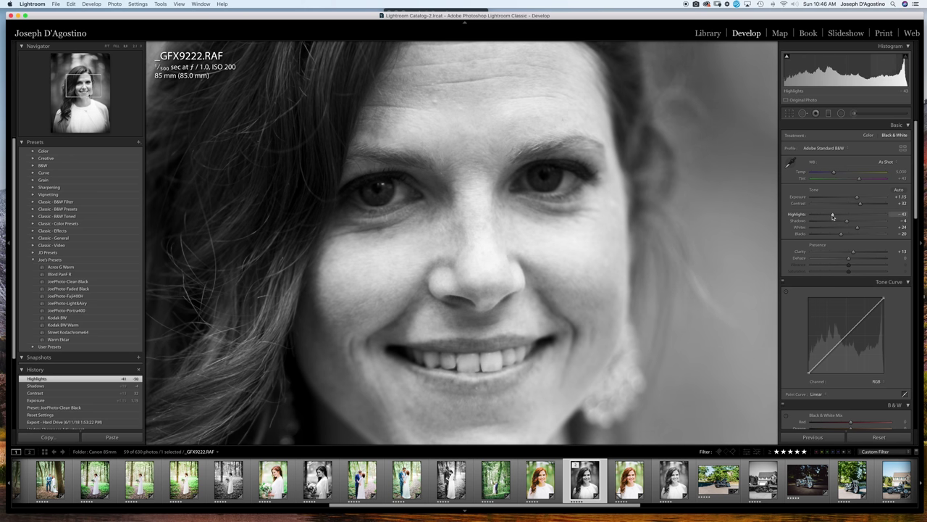
pyautogui.press('super+minus')
pyautogui.press('super+minus')
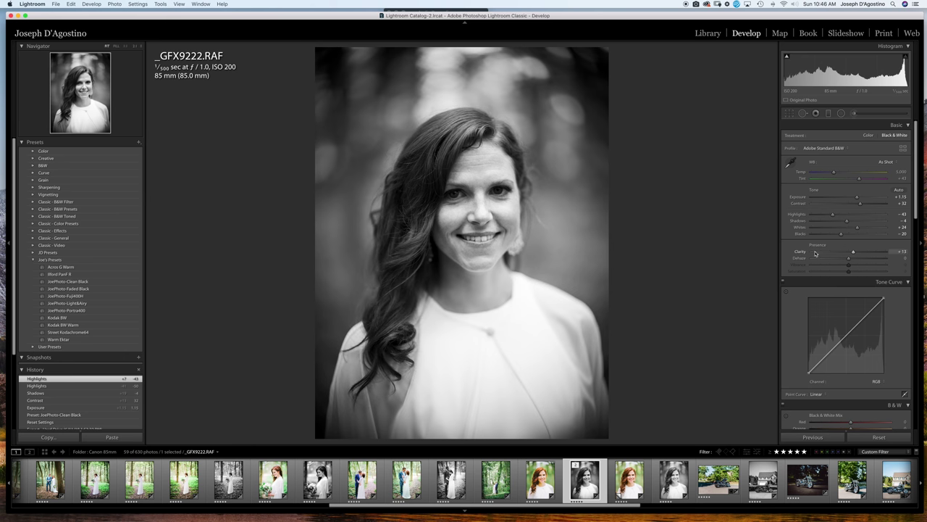
# Set the portrait's lens vignetting amount to +100 and its post-crop vignetting amount to -17
pyautogui.scroll(-15, 849, 250)
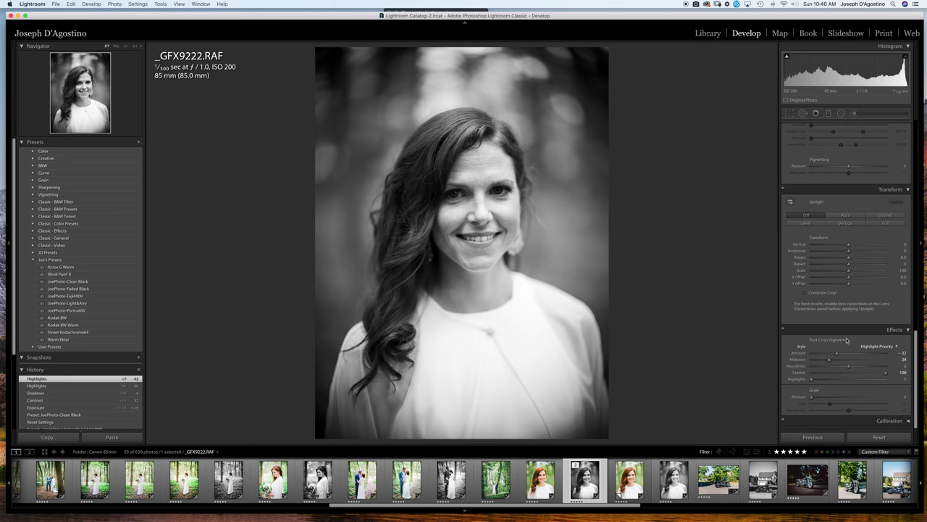
pyautogui.moveTo(849, 167); pyautogui.dragTo(889, 169)
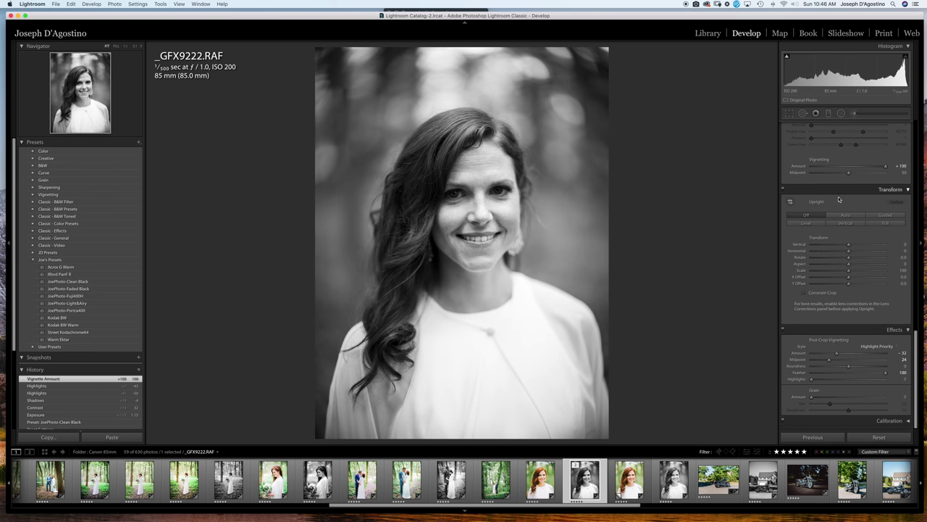
pyautogui.doubleClick(838, 354)
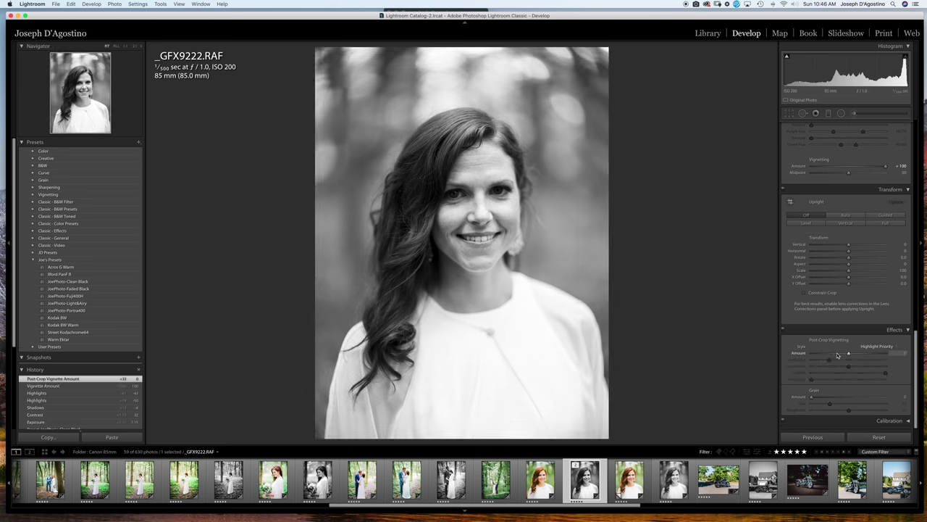
pyautogui.moveTo(849, 354); pyautogui.dragTo(843, 356)
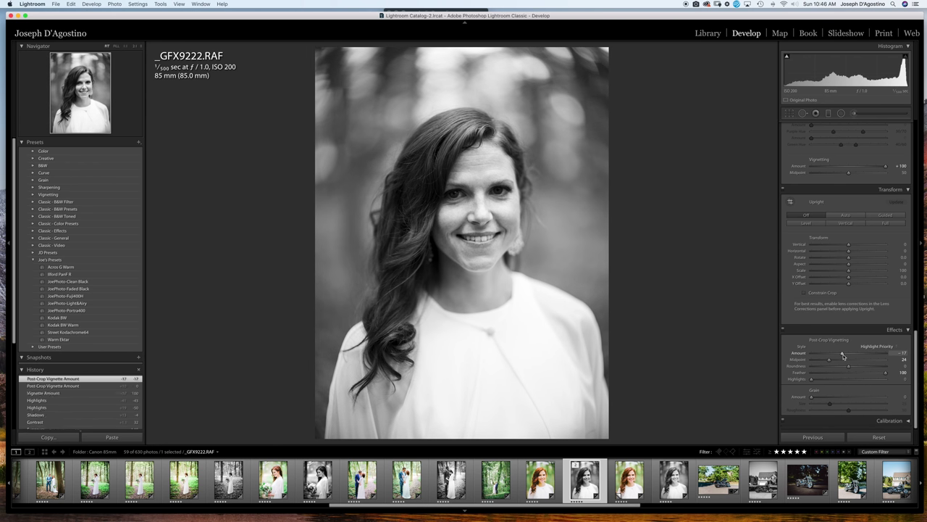
pyautogui.scroll(5, 845, 289)
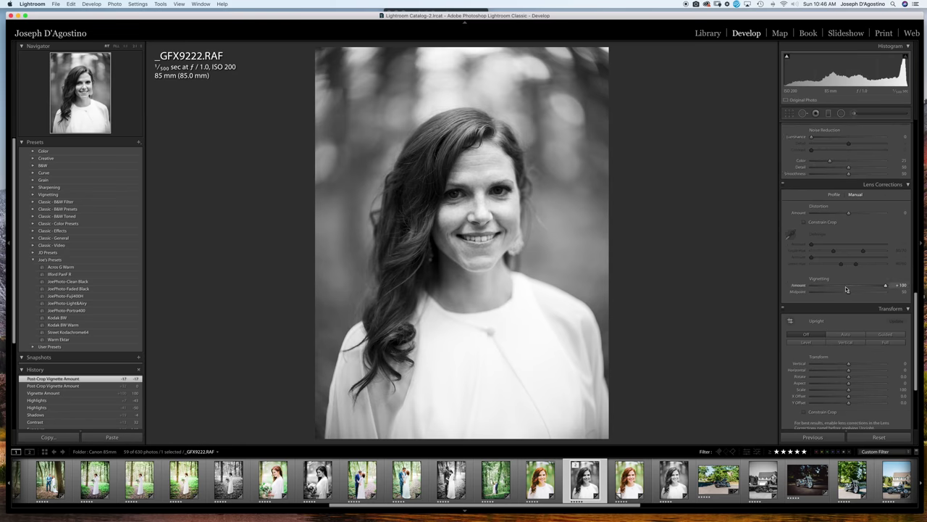
pyautogui.scroll(2, 846, 289)
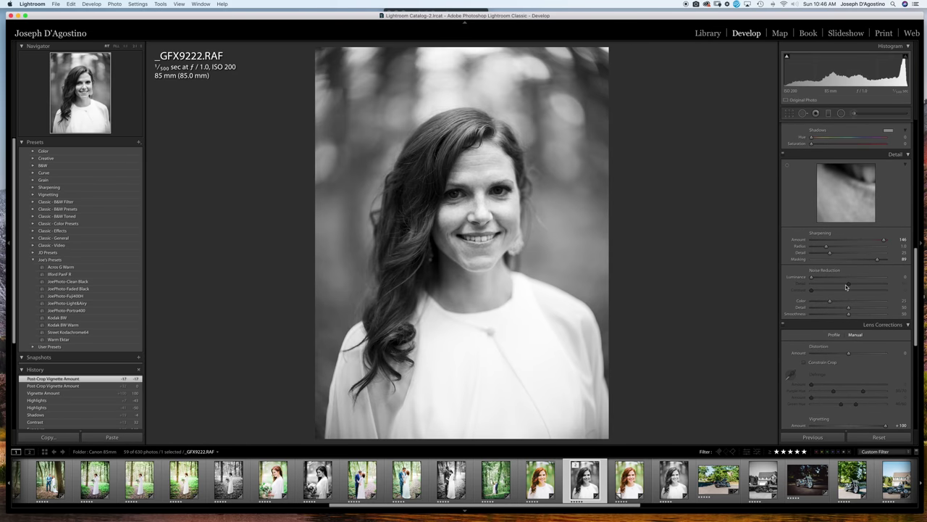
pyautogui.scroll(12, 845, 288)
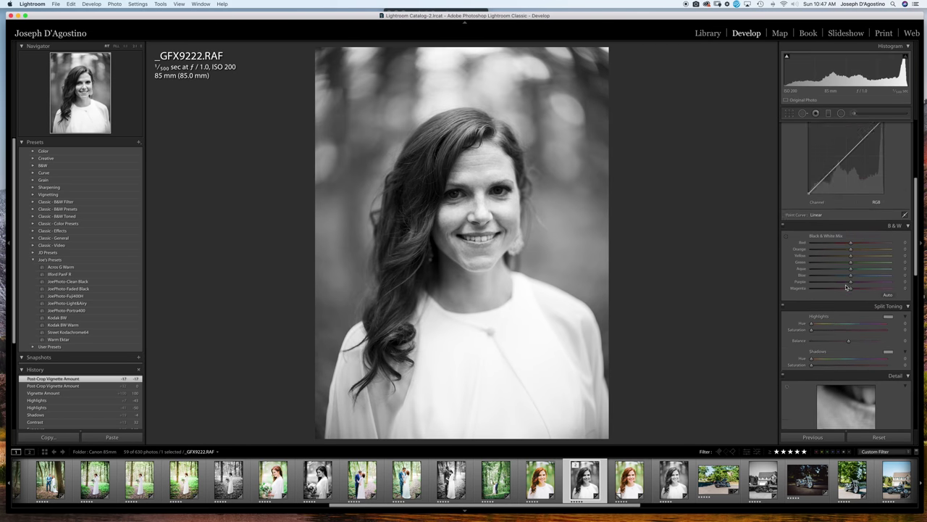
pyautogui.scroll(1, 845, 288)
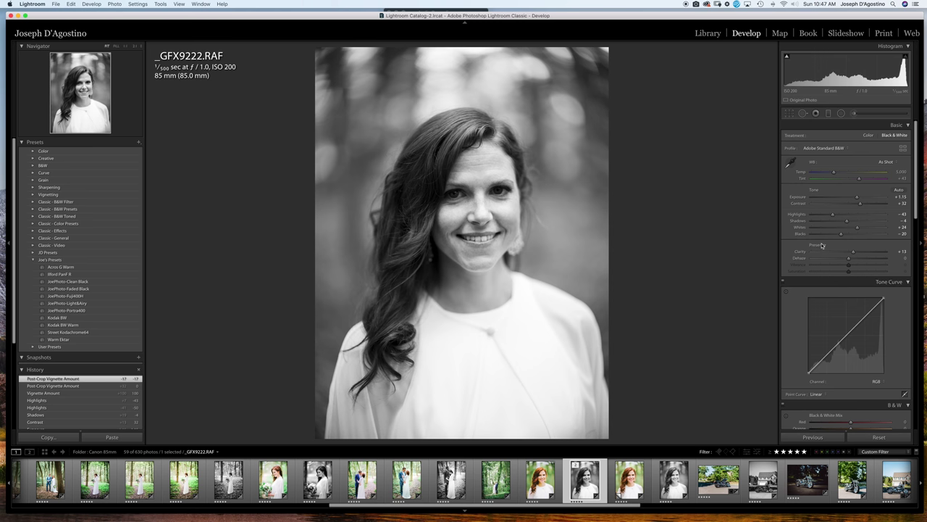
pyautogui.scroll(-4, 838, 289)
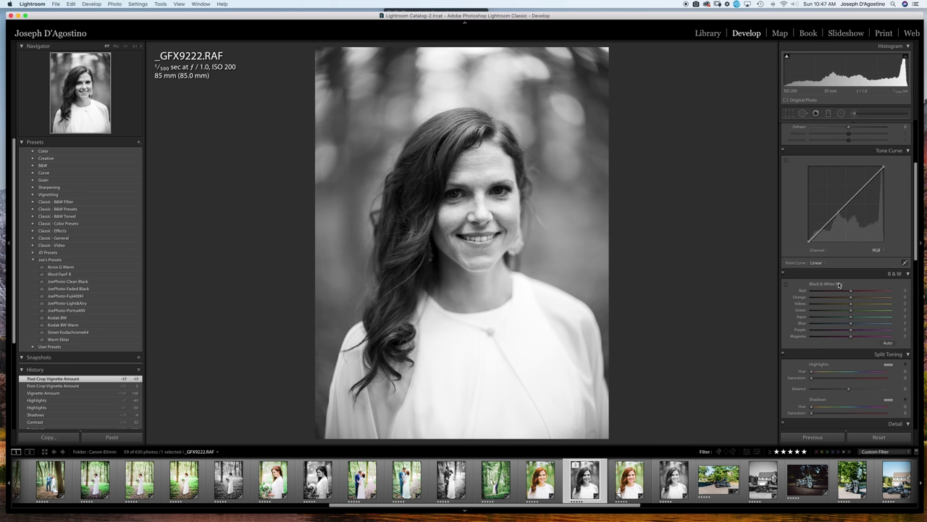
pyautogui.scroll(-3, 837, 288)
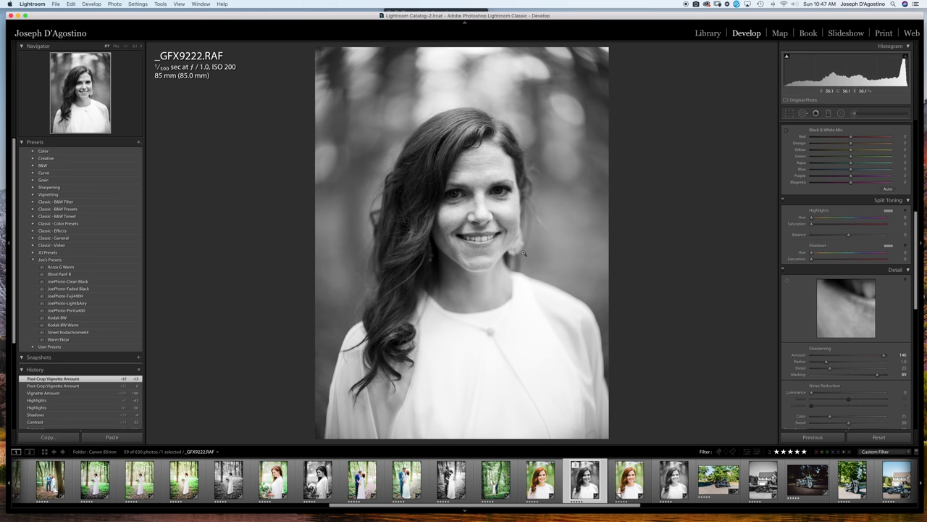
# Paint over both of the bride's eyes with the Adjustment Brush at an exposure of 1.34
pyautogui.click(485, 197)
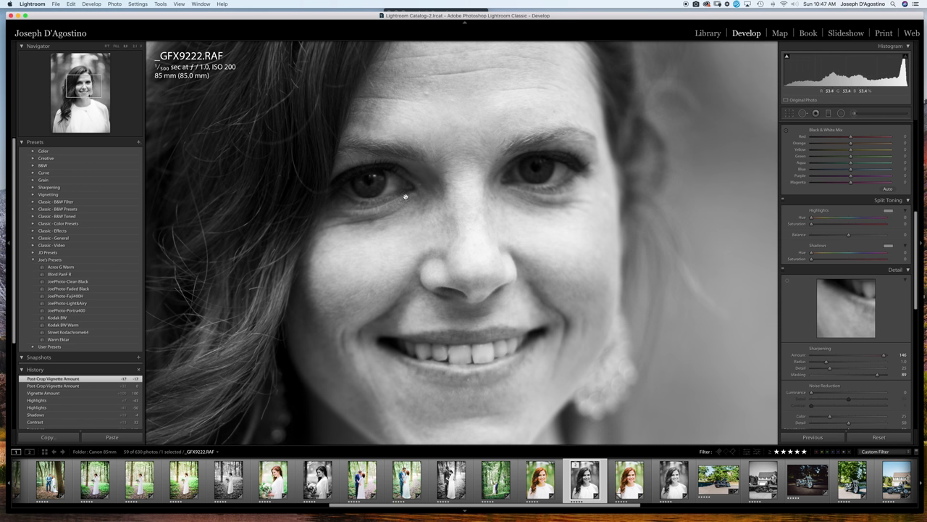
pyautogui.click(853, 114)
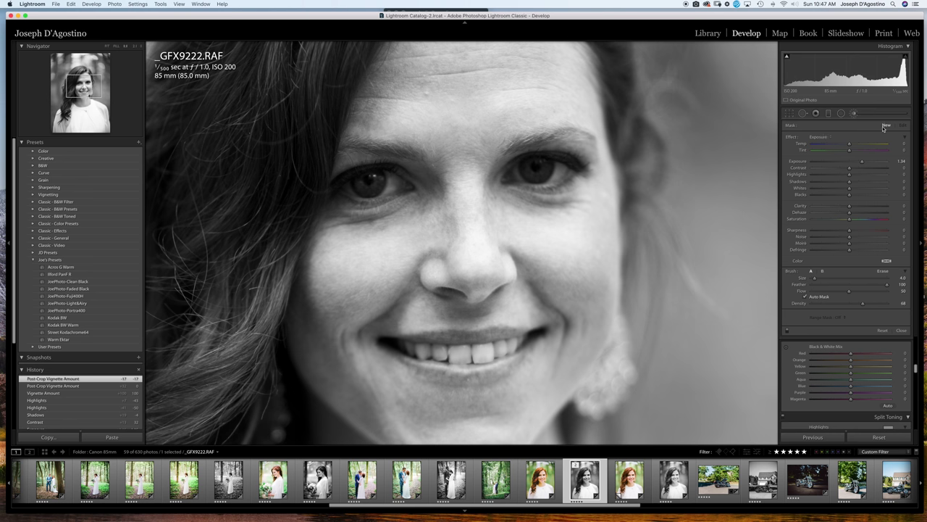
pyautogui.click(855, 114)
pyautogui.click(853, 114)
pyautogui.moveTo(371, 190)
pyautogui.mouseDown()
pyautogui.moveTo(360, 190)
pyautogui.moveTo(378, 178)
pyautogui.mouseUp()
pyautogui.moveTo(546, 165)
pyautogui.mouseDown()
pyautogui.moveTo(529, 172)
pyautogui.moveTo(541, 171)
pyautogui.moveTo(530, 168)
pyautogui.moveTo(541, 179)
pyautogui.moveTo(529, 174)
pyautogui.moveTo(546, 167)
pyautogui.moveTo(509, 179)
pyautogui.mouseUp()
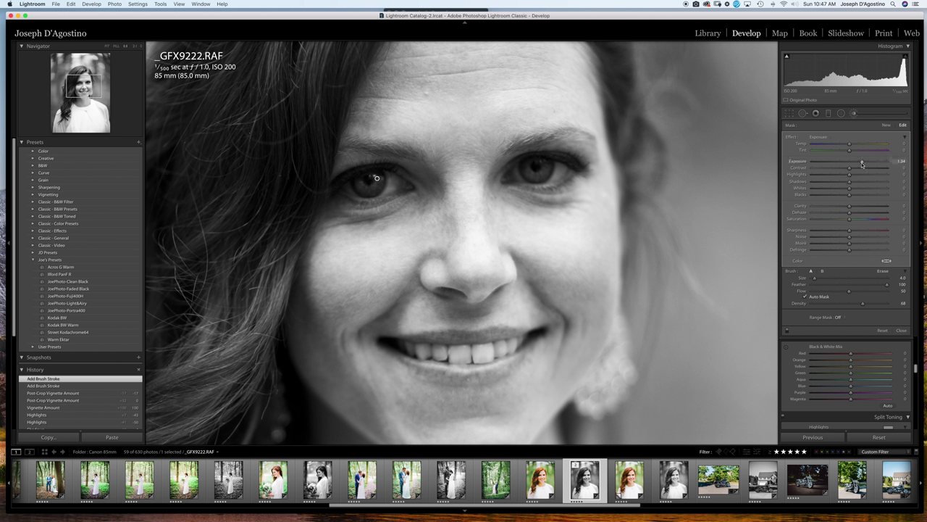
# Set the eye brush mask's exposure to 2.25 and shadows to 39, compare the eyes with and without it, and finish the brush edit
pyautogui.moveTo(857, 172)
pyautogui.mouseDown()
pyautogui.moveTo(860, 183)
pyautogui.moveTo(883, 185)
pyautogui.moveTo(889, 162)
pyautogui.moveTo(871, 164)
pyautogui.moveTo(878, 184)
pyautogui.moveTo(864, 184)
pyautogui.mouseUp()
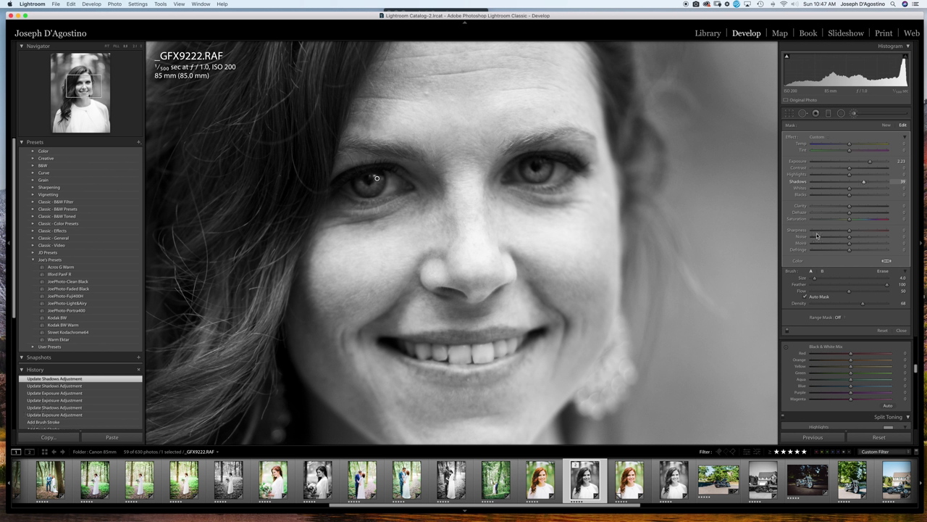
pyautogui.click(787, 331)
pyautogui.click(787, 331)
pyautogui.click(901, 330)
pyautogui.click(550, 259)
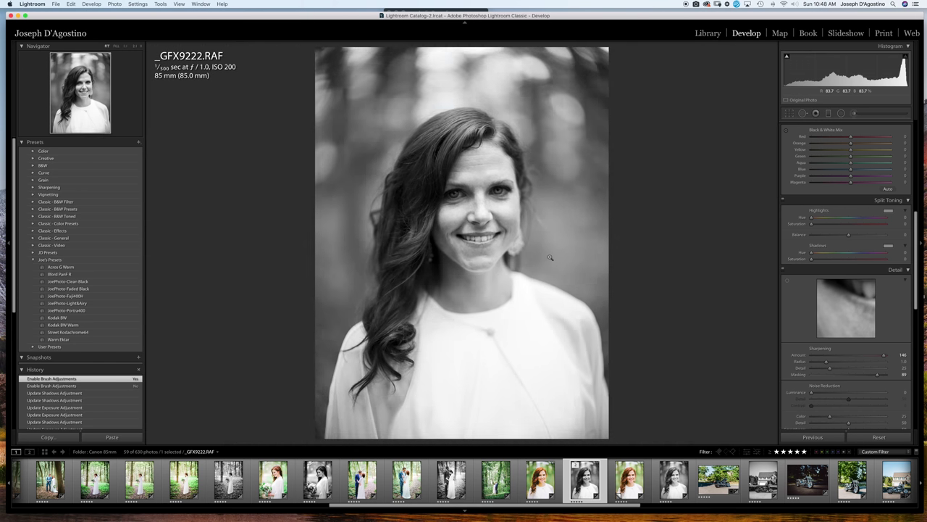
# Toggle the Adjustment Brush edits off and on to compare the portrait with and without them, and close the brush
pyautogui.scroll(5, 876, 168)
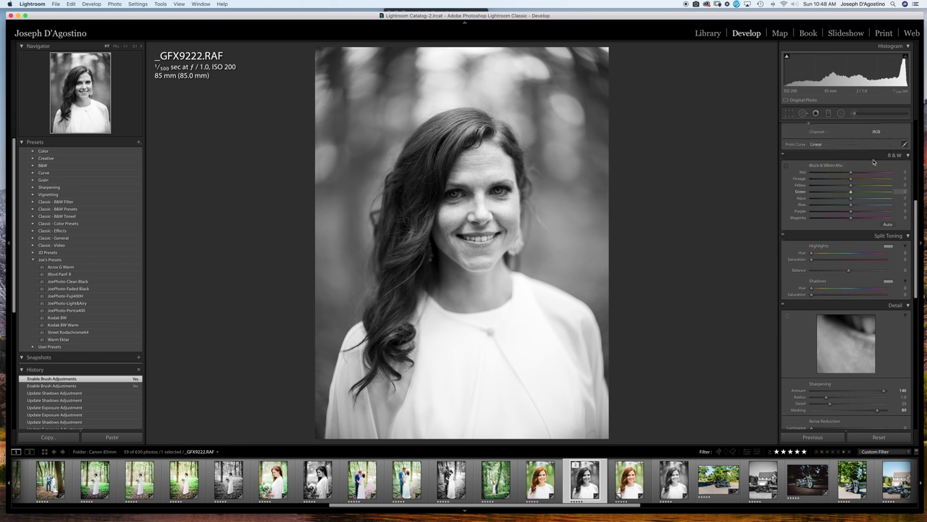
pyautogui.click(855, 115)
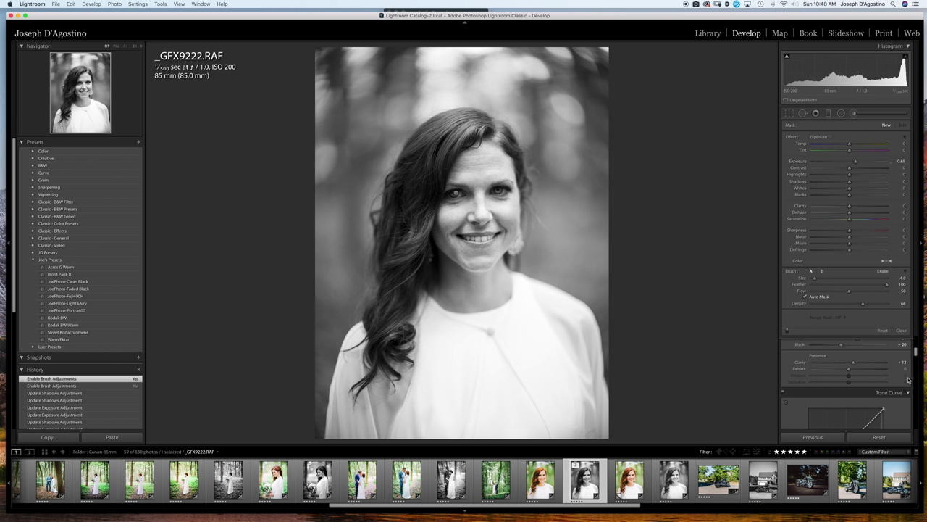
pyautogui.click(901, 331)
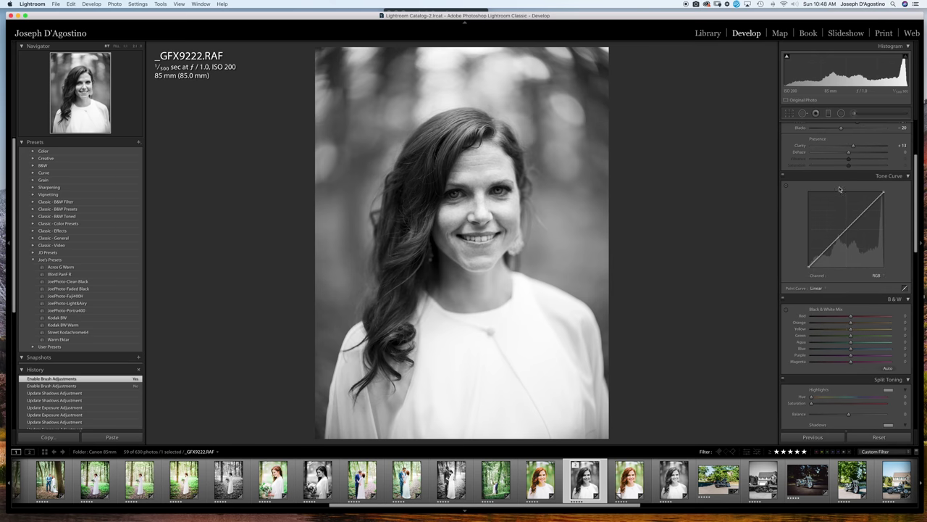
pyautogui.scroll(5, 840, 189)
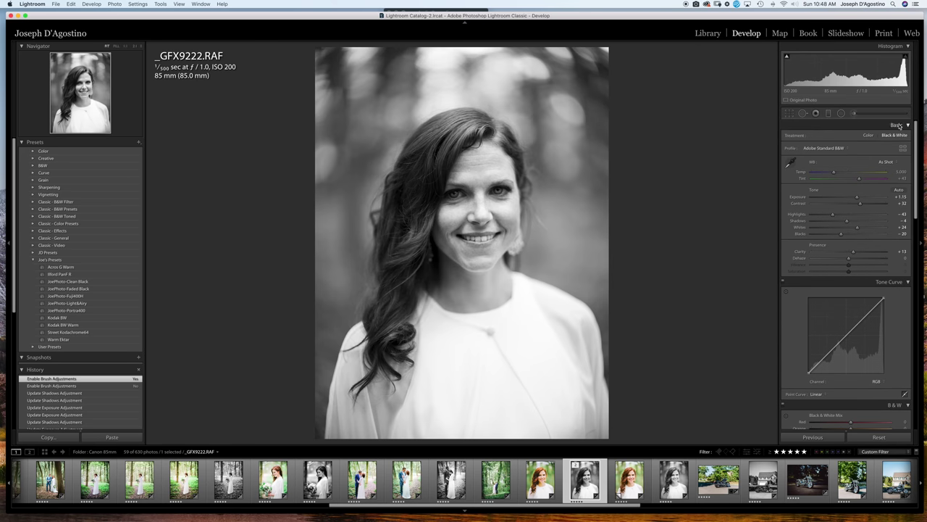
pyautogui.press('k')
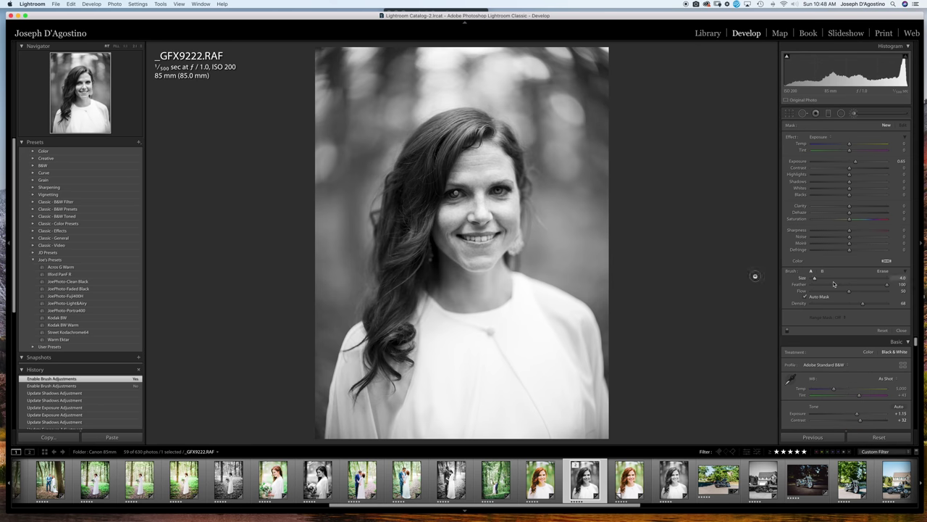
pyautogui.click(788, 331)
pyautogui.click(788, 331)
pyautogui.click(901, 330)
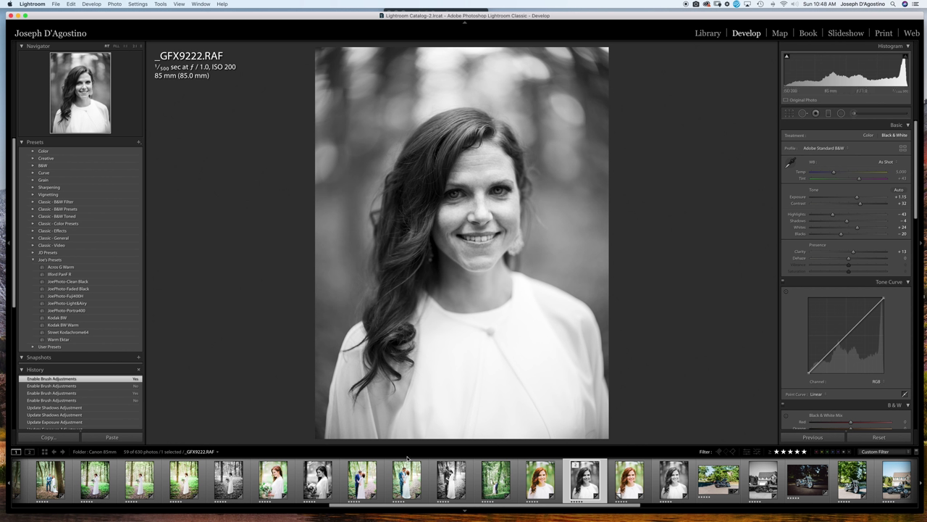
# Open the beach photo _GFX9087.RAF of the girl standing by the shore and reset its develop settings
pyautogui.scroll(5, 407, 474)
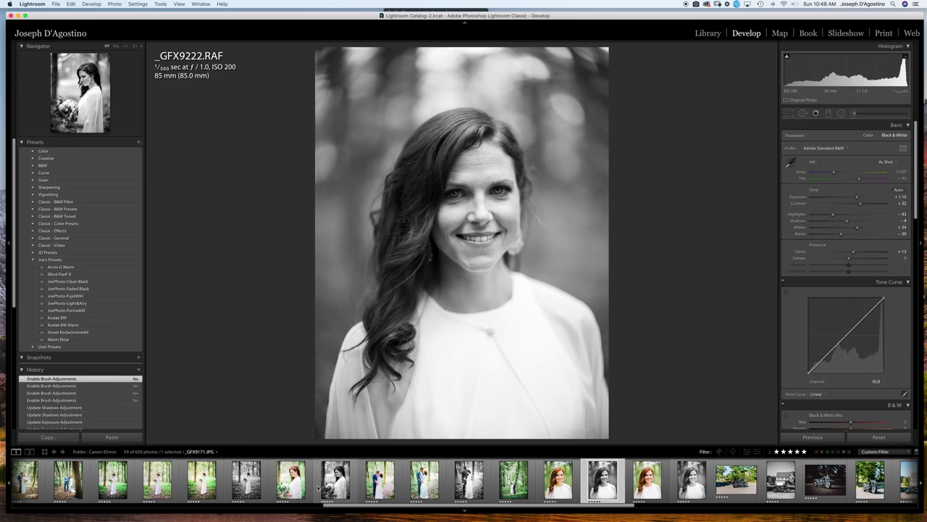
pyautogui.scroll(4, 319, 480)
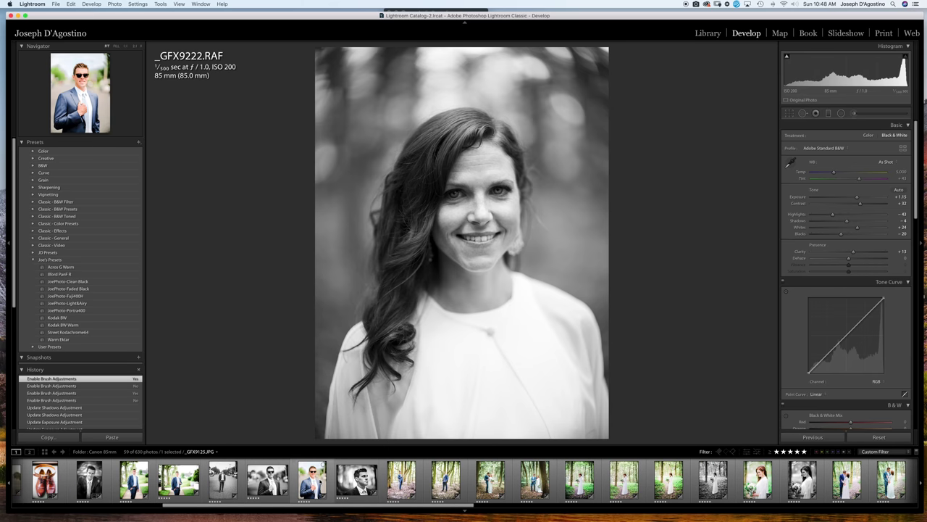
pyautogui.scroll(3, 319, 480)
pyautogui.scroll(5, 319, 481)
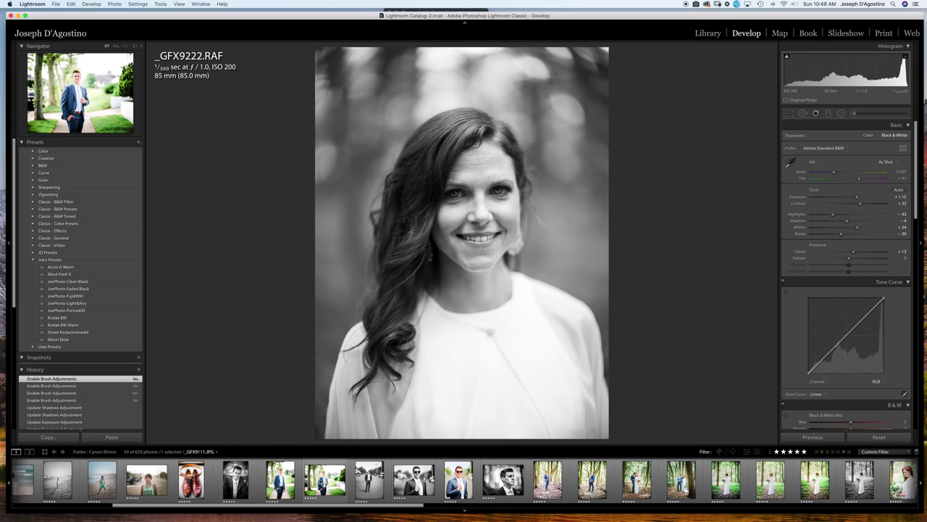
pyautogui.scroll(3, 320, 482)
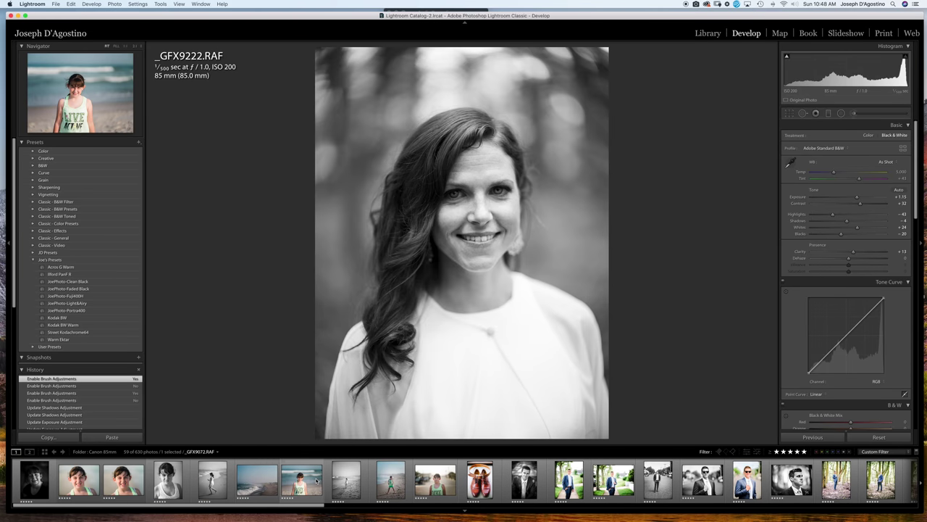
pyautogui.click(313, 481)
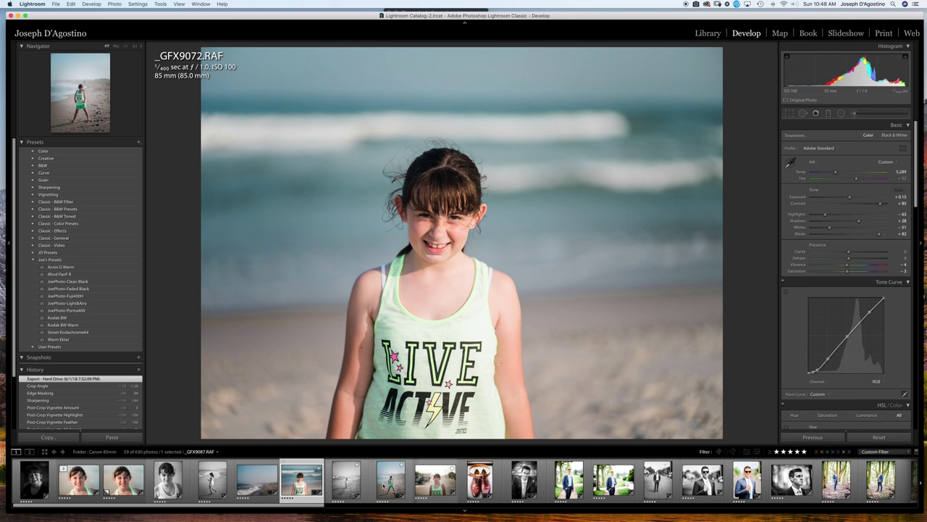
pyautogui.click(384, 486)
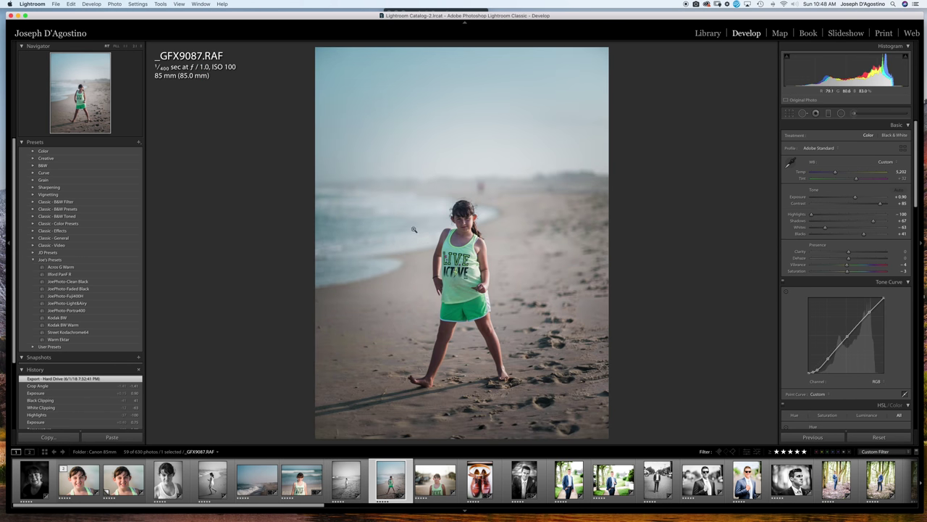
pyautogui.click(878, 437)
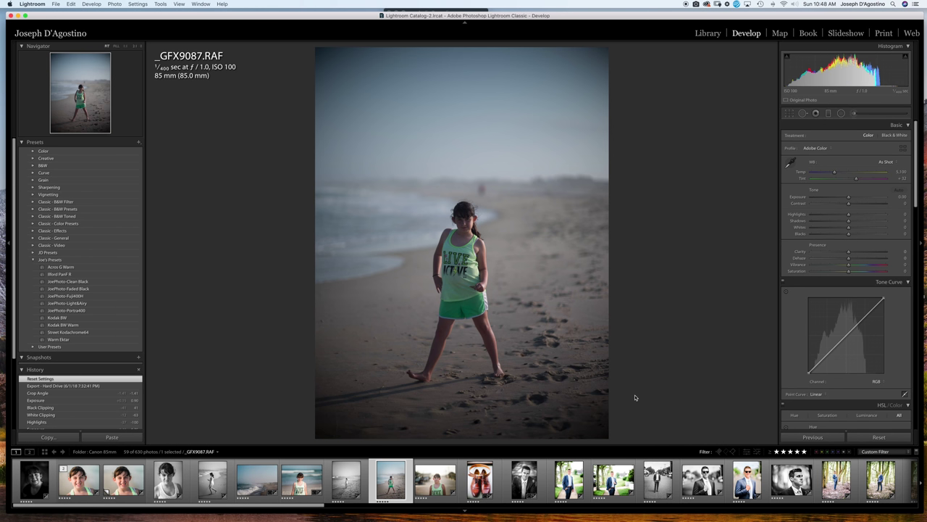
# Straighten the beach photo with a crop angle of -0.93
pyautogui.click(789, 113)
pyautogui.moveTo(735, 209); pyautogui.dragTo(735, 208)
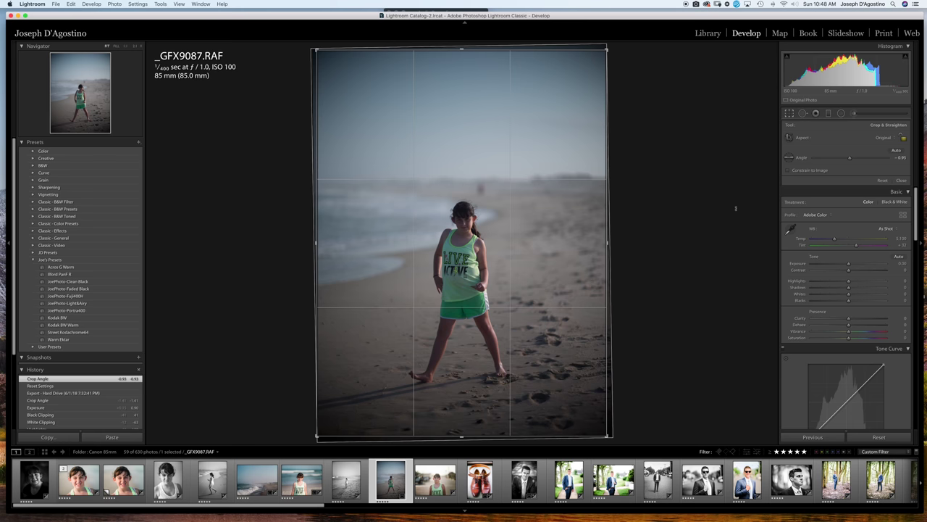
pyautogui.click(900, 181)
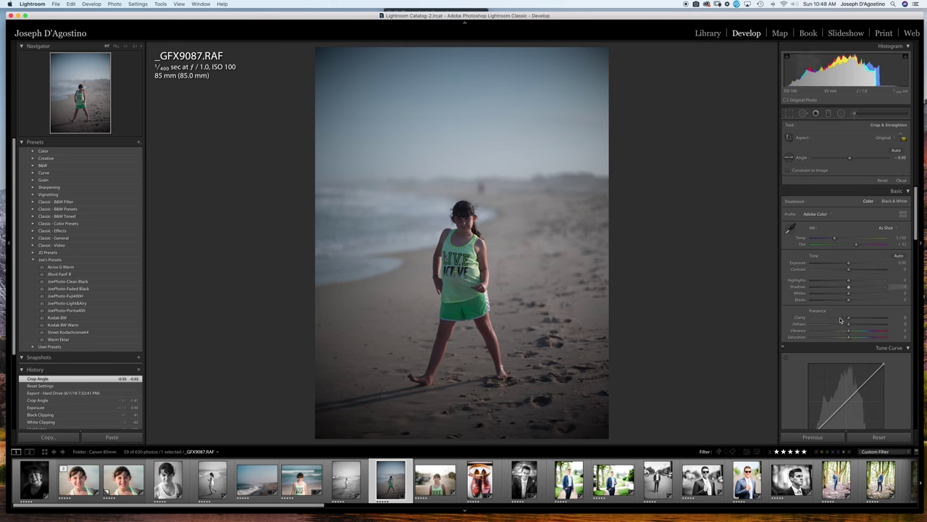
# Set the beach photo's lens vignetting amount to +82 and check the girl close up
pyautogui.scroll(-10, 847, 326)
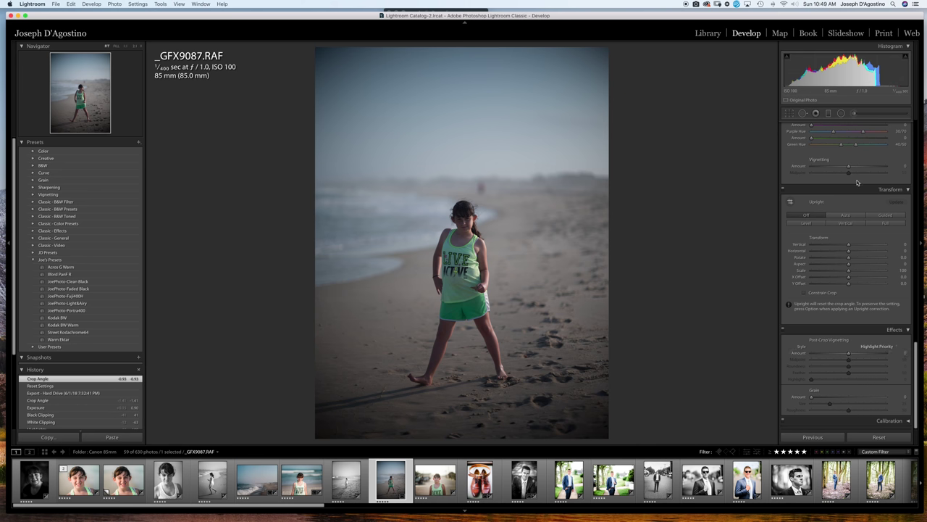
pyautogui.moveTo(849, 166); pyautogui.dragTo(878, 169)
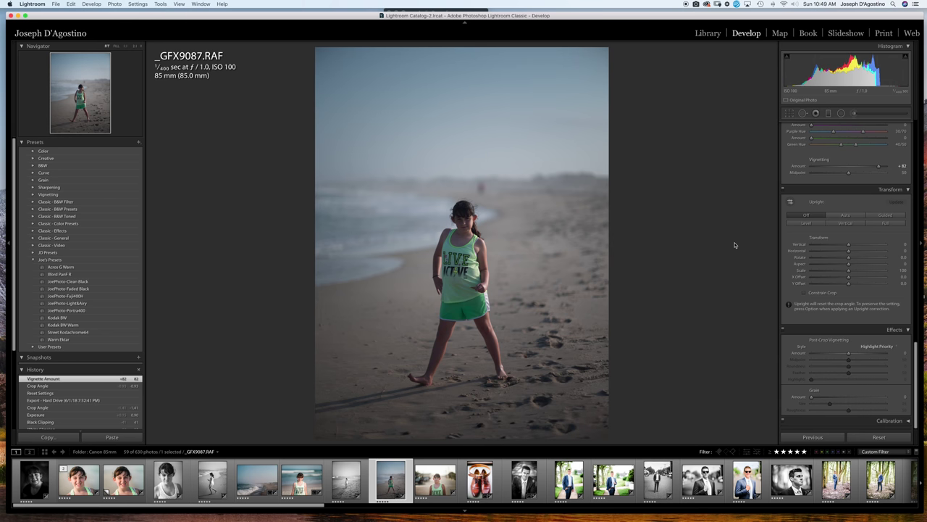
pyautogui.click(463, 233)
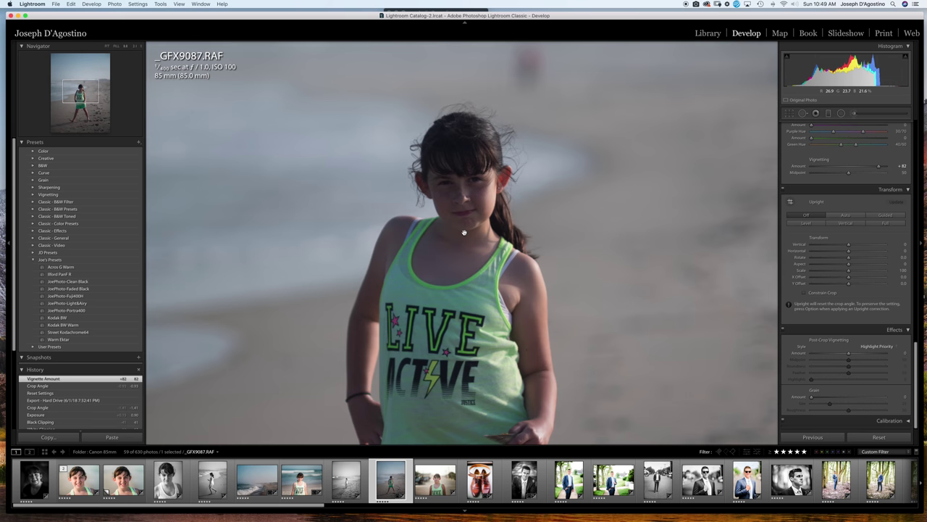
pyautogui.click(464, 232)
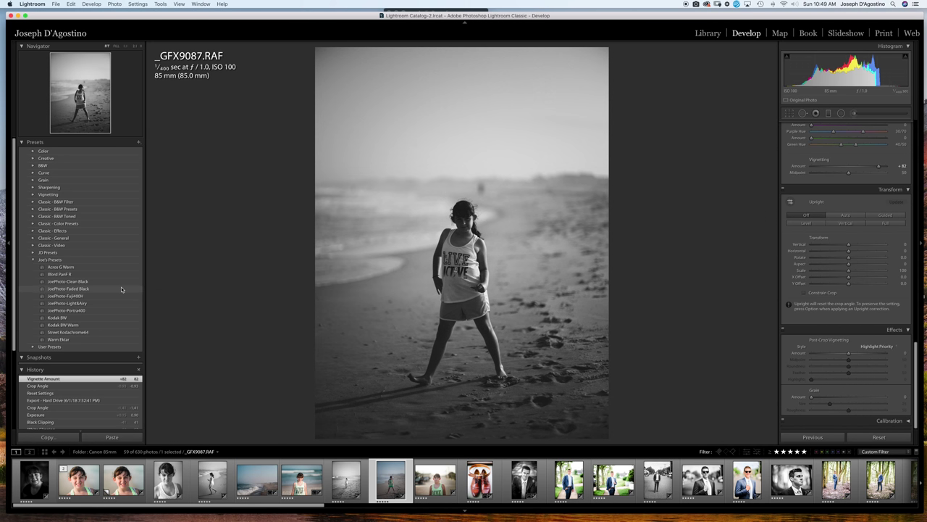
# Apply the JoePhoto-Portra400 preset to the beach photo and set its exposure to +0.95
pyautogui.click(134, 305)
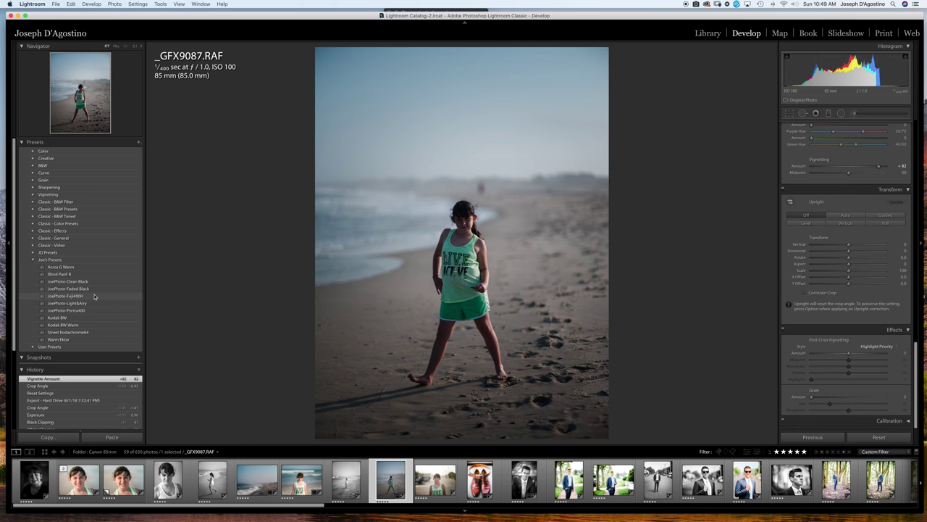
pyautogui.click(94, 311)
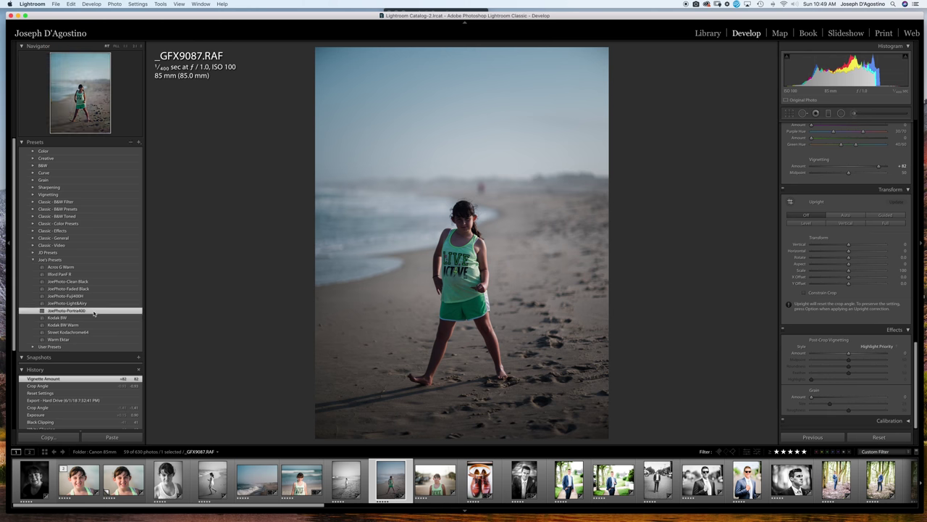
pyautogui.scroll(10, 848, 242)
pyautogui.scroll(-1, 848, 241)
pyautogui.moveTo(848, 196); pyautogui.dragTo(855, 199)
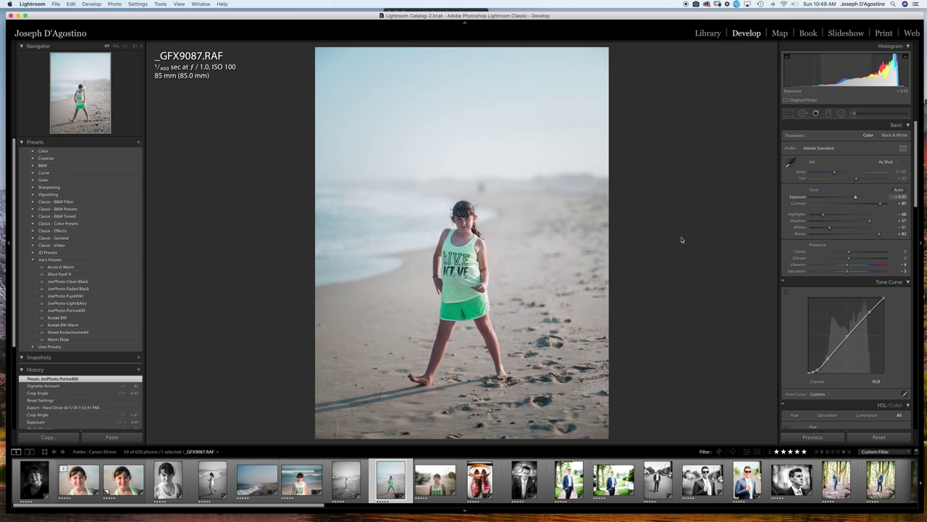
# Check the girl close up, try a warmer temperature of 5,734, and restore the original temperature
pyautogui.click(458, 228)
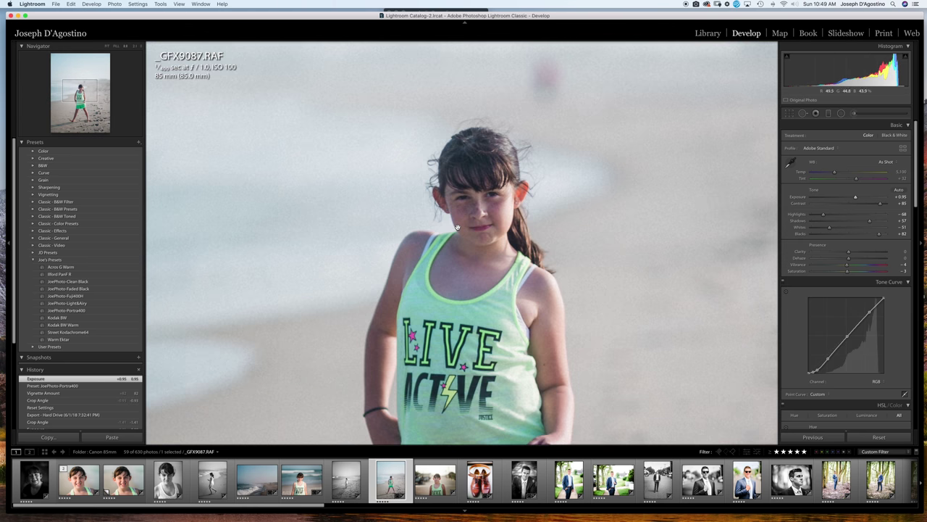
pyautogui.click(457, 227)
pyautogui.moveTo(835, 172); pyautogui.dragTo(840, 175)
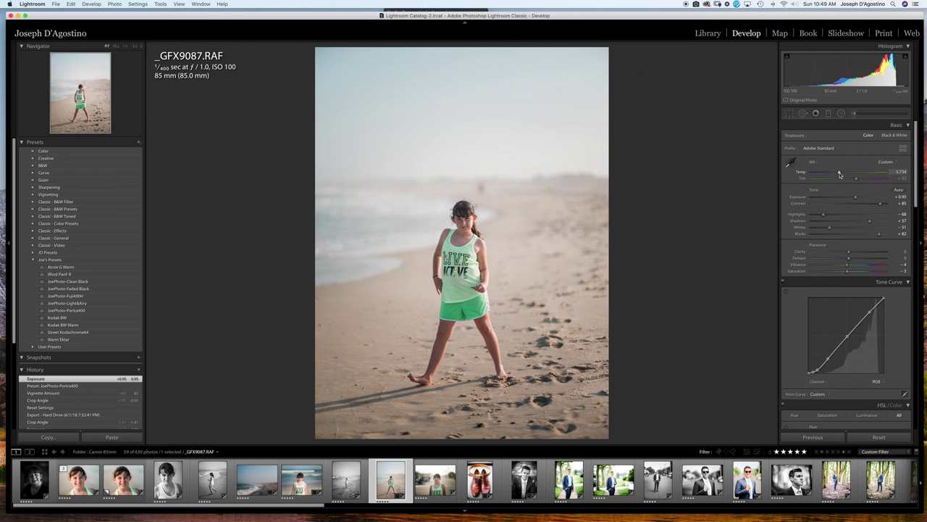
pyautogui.doubleClick(840, 173)
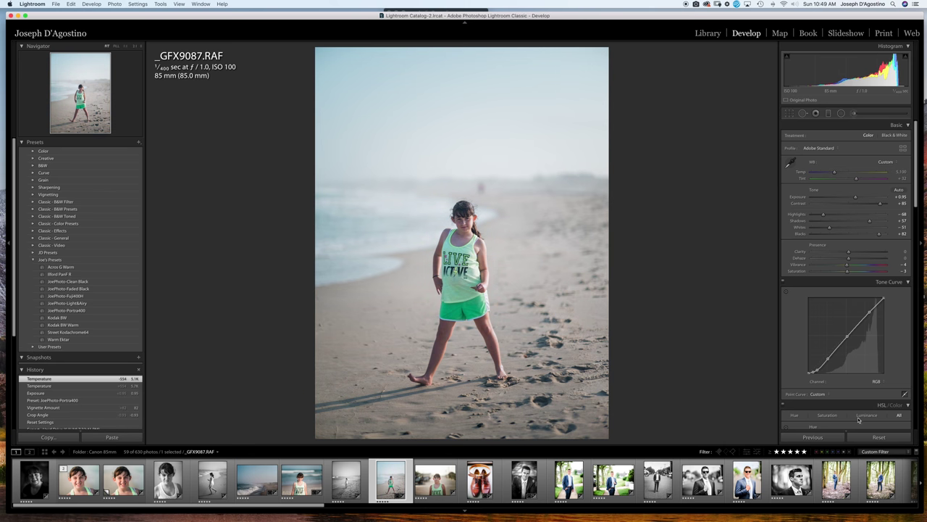
# Reset the beach photo's develop settings and apply the JoePhoto-Faded Black preset, checking the detail close up
pyautogui.click(878, 437)
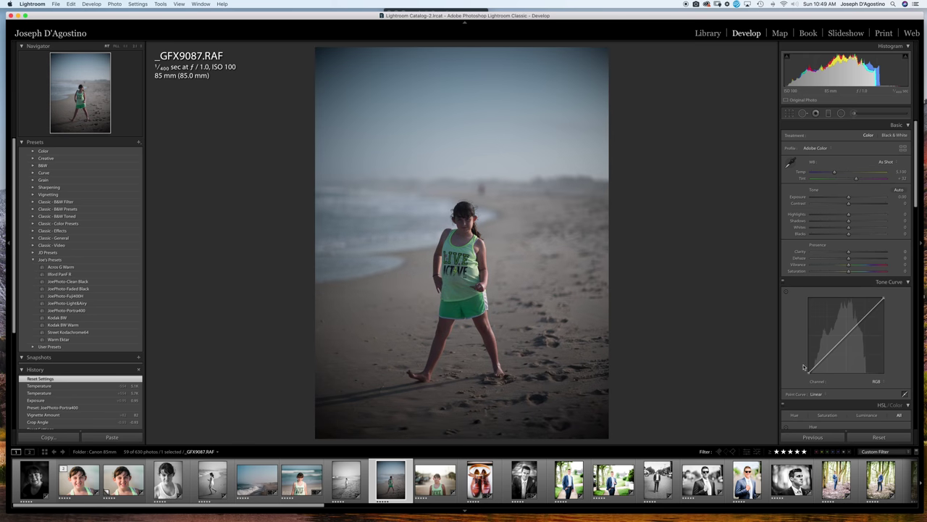
pyautogui.click(83, 289)
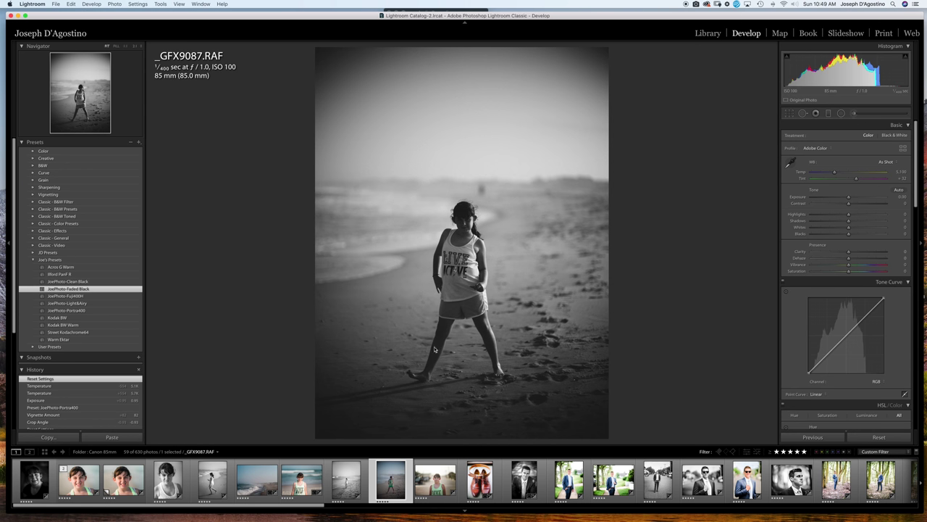
pyautogui.click(453, 325)
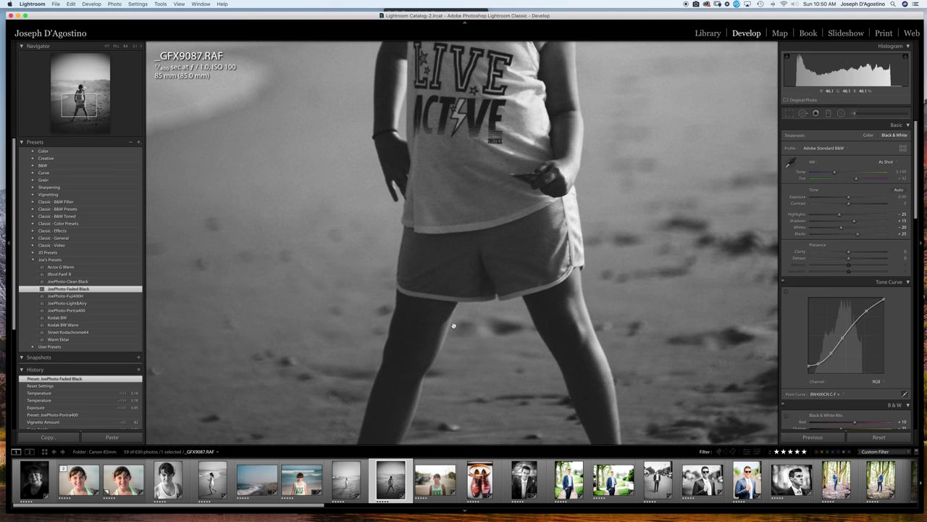
pyautogui.click(453, 327)
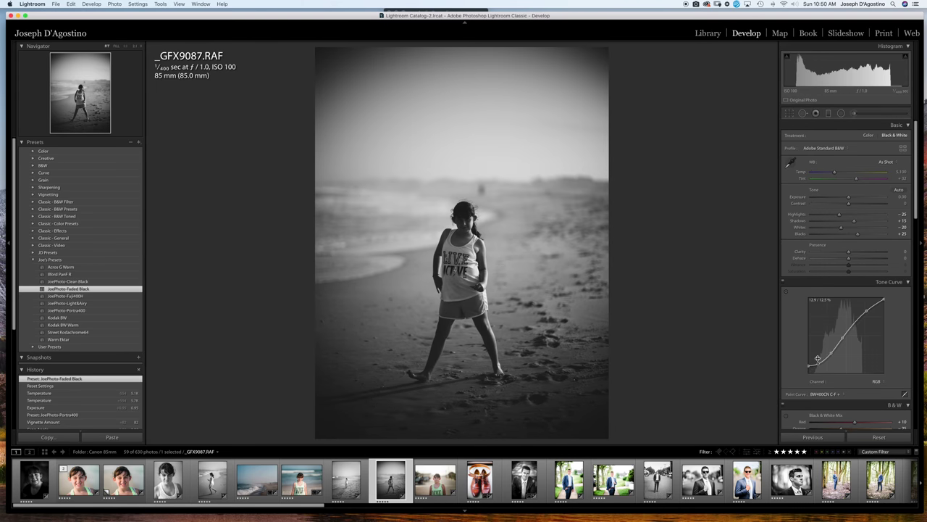
# Set the beach photo's lens vignetting amount to +90, exposure to +0.75, contrast to +2, highlights to -81, shadows to +3 and whites to -59
pyautogui.scroll(-15, 833, 358)
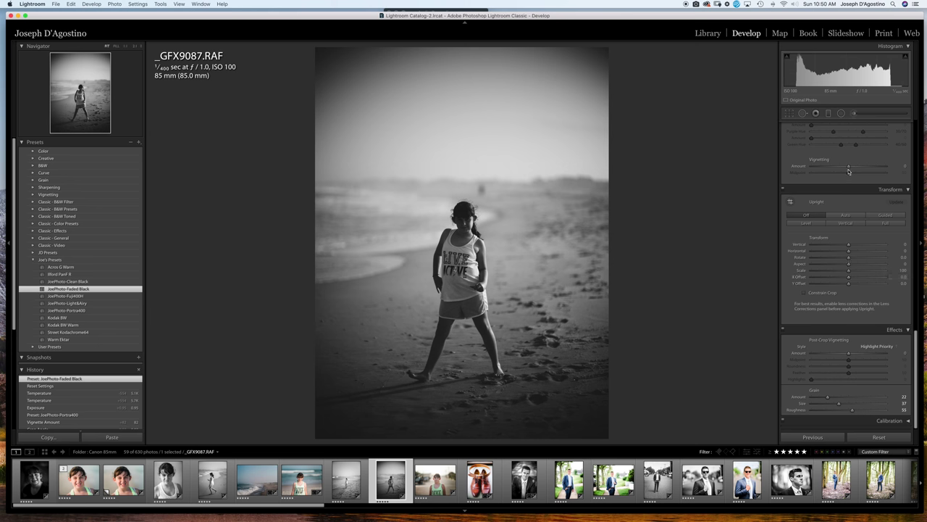
pyautogui.moveTo(848, 167); pyautogui.dragTo(883, 168)
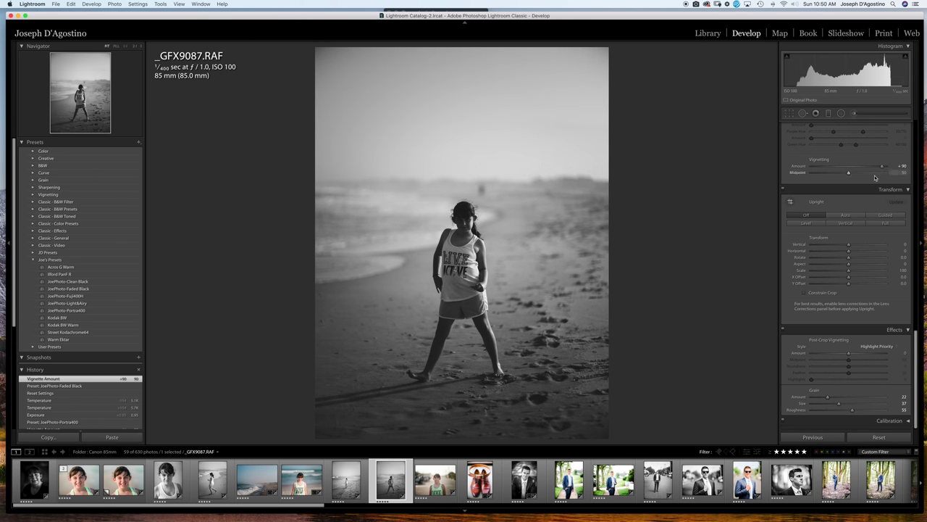
pyautogui.scroll(15, 855, 185)
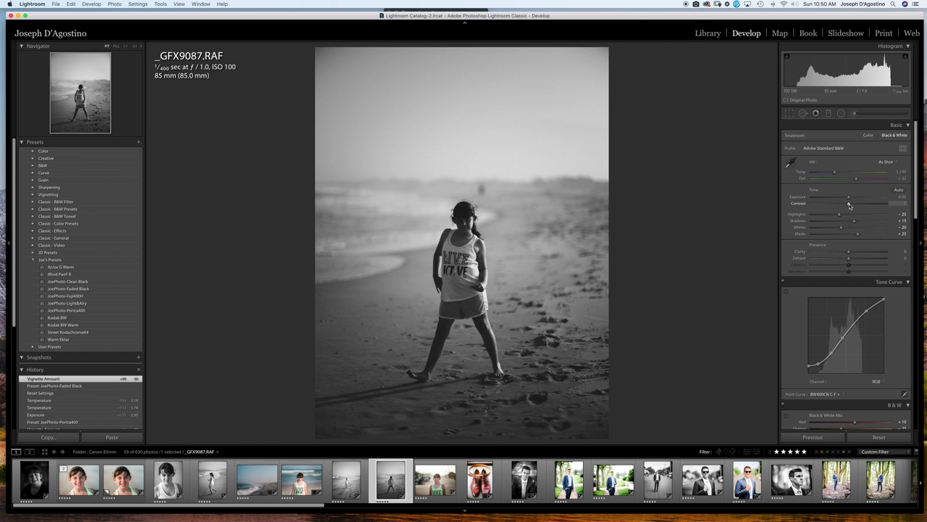
pyautogui.moveTo(849, 205); pyautogui.dragTo(826, 230)
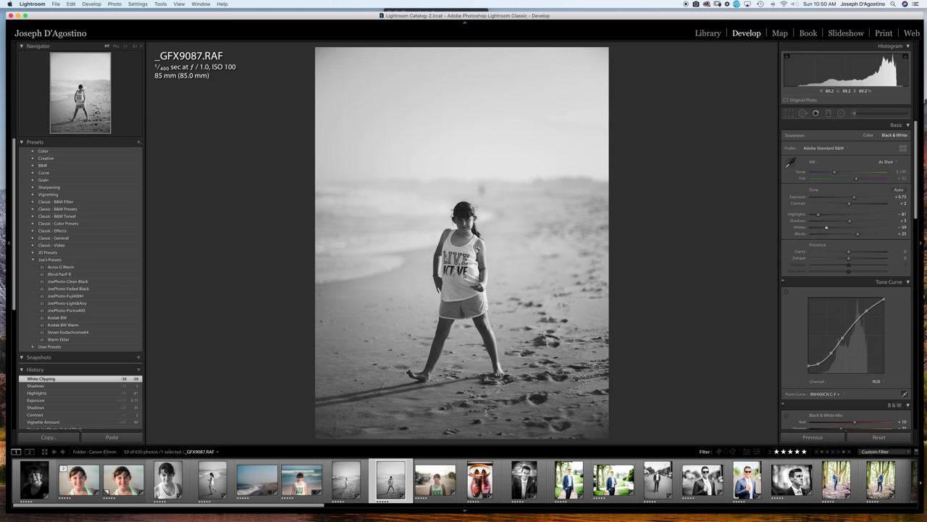
pyautogui.click(475, 246)
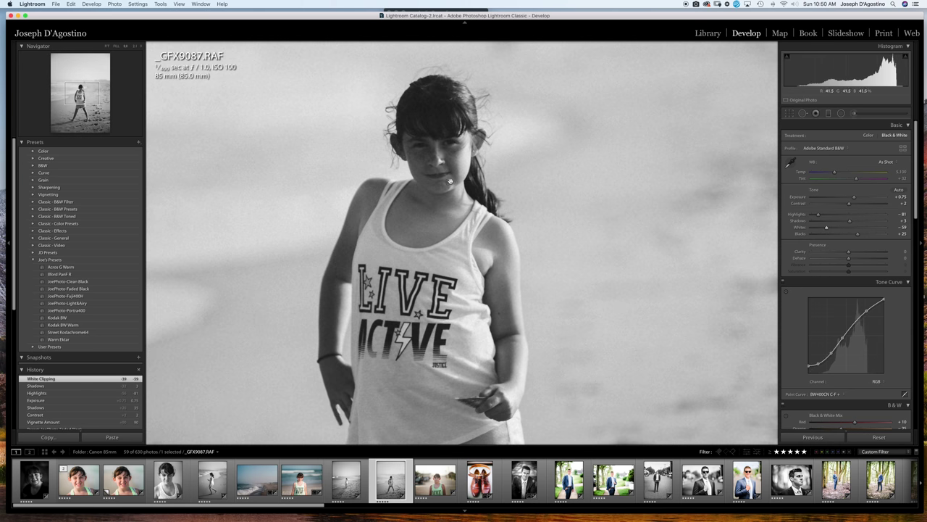
pyautogui.click(579, 192)
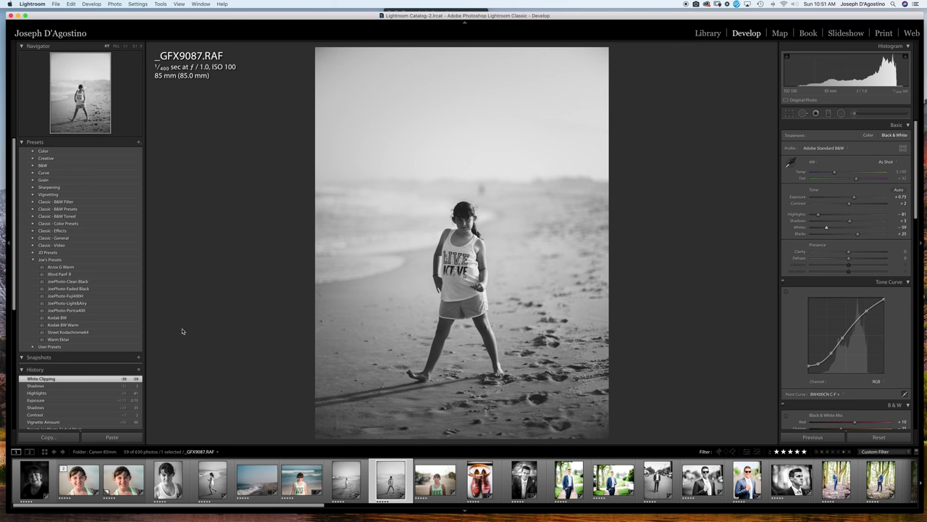
pyautogui.scroll(-5, 116, 309)
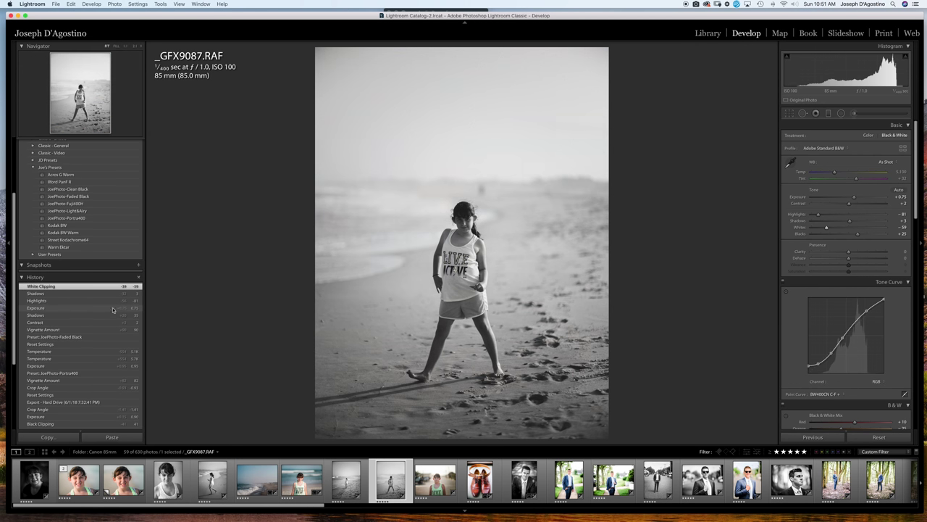
pyautogui.scroll(-1, 101, 308)
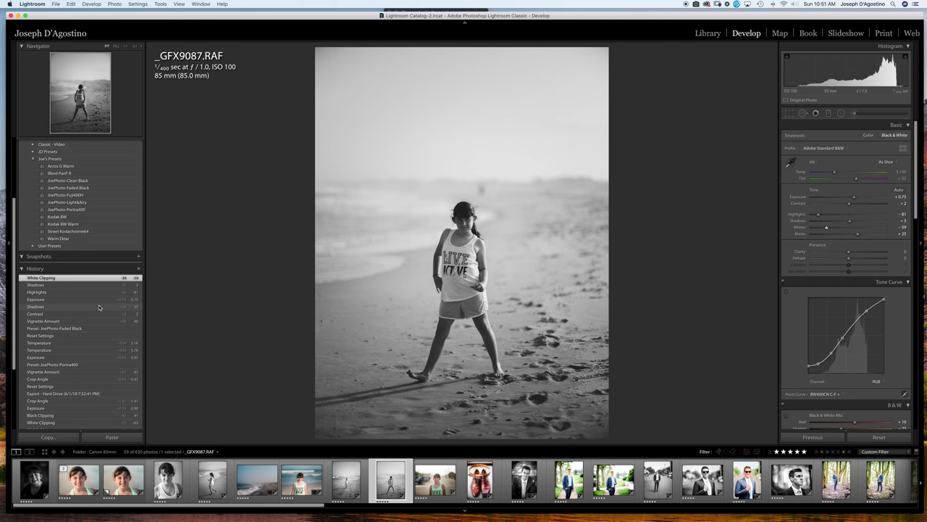
pyautogui.scroll(-2, 98, 307)
pyautogui.scroll(4, 98, 307)
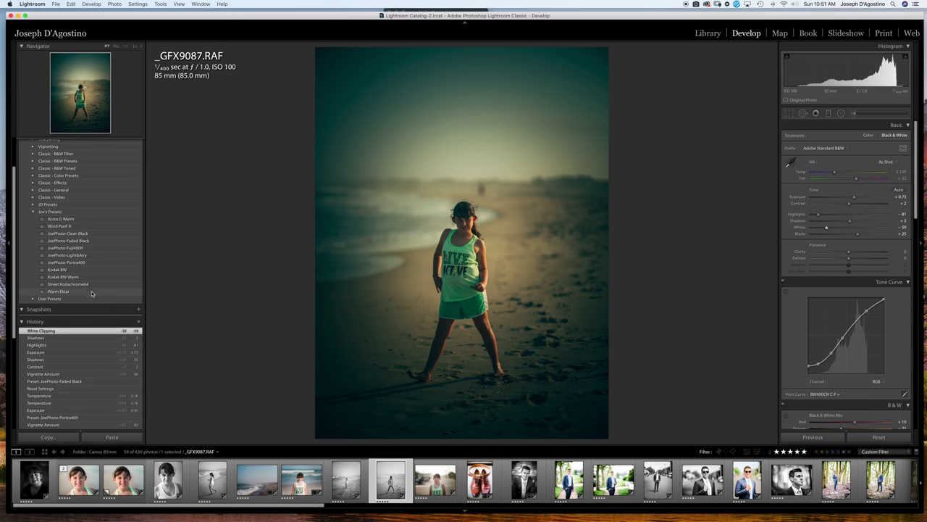
pyautogui.scroll(1, 93, 293)
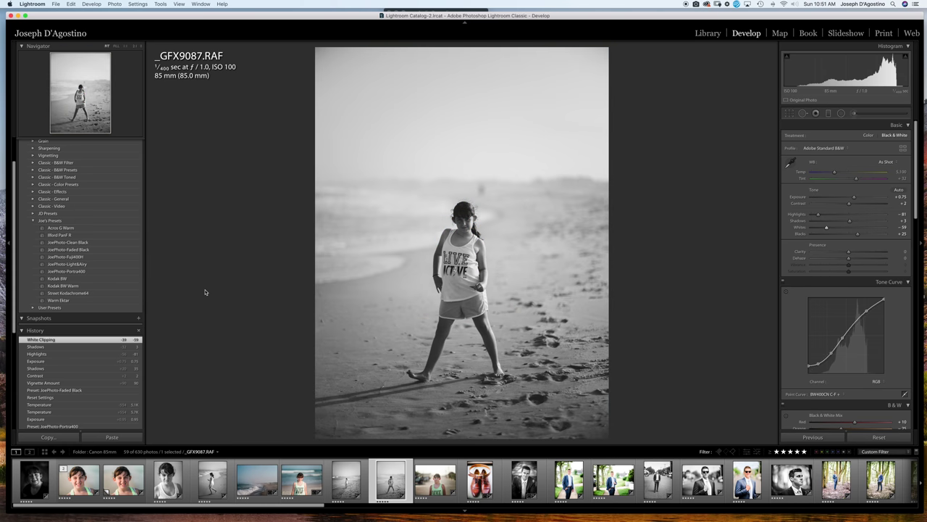
# Open the wedding folder under 2017 Edits in the Library and filter it to five-star photos
pyautogui.click(707, 34)
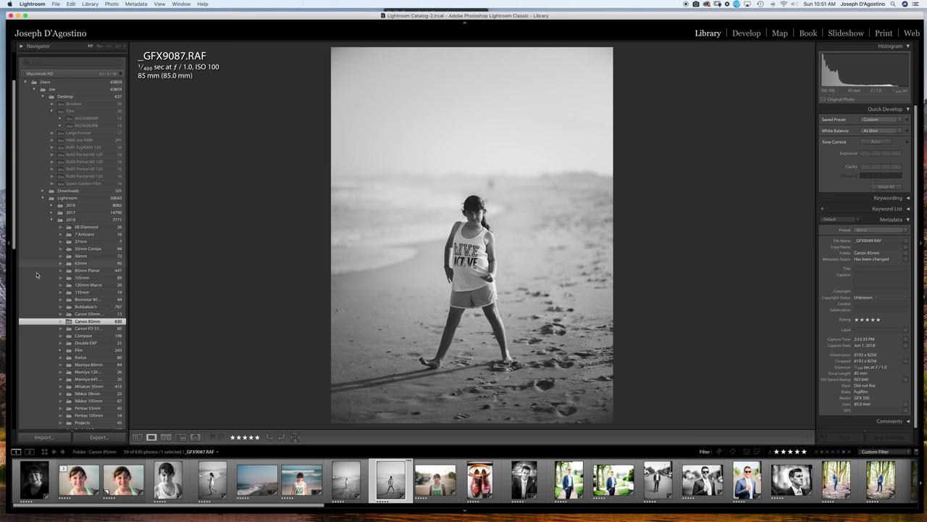
pyautogui.scroll(-15, 65, 286)
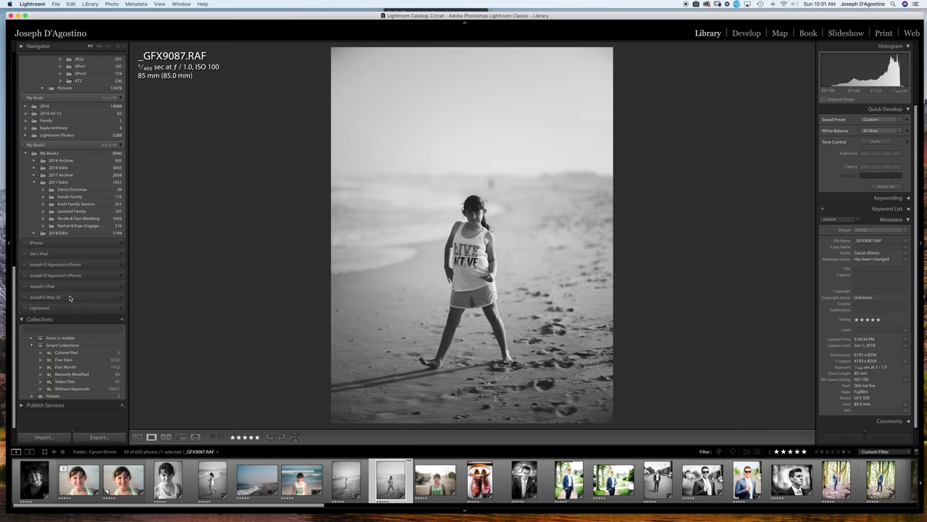
pyautogui.scroll(2, 58, 304)
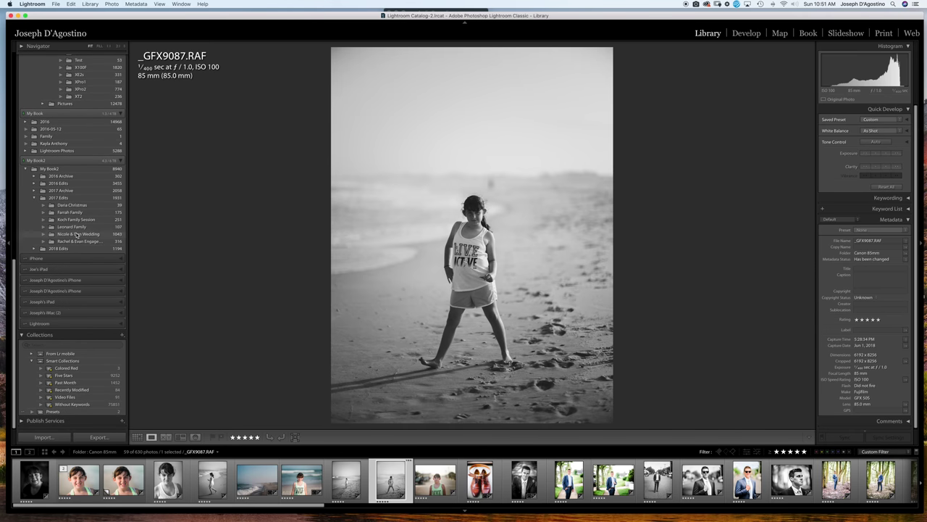
pyautogui.click(77, 235)
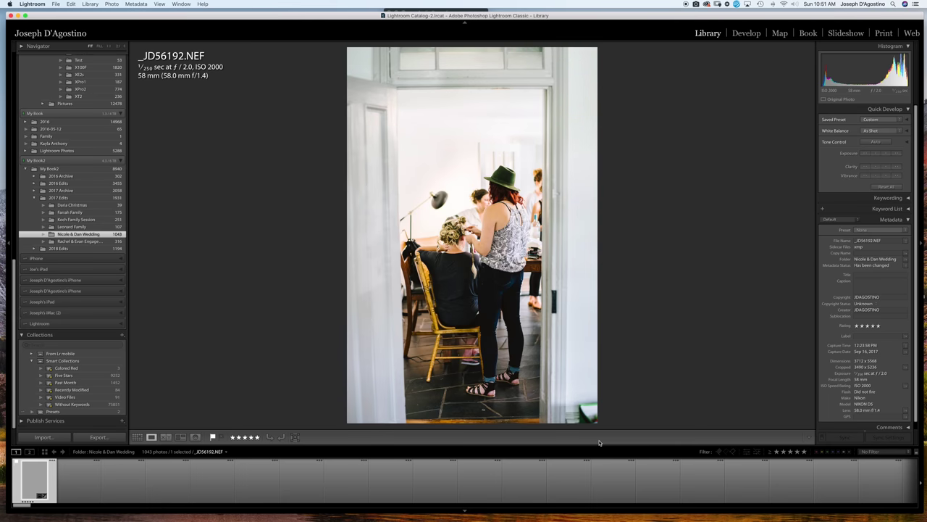
pyautogui.click(804, 451)
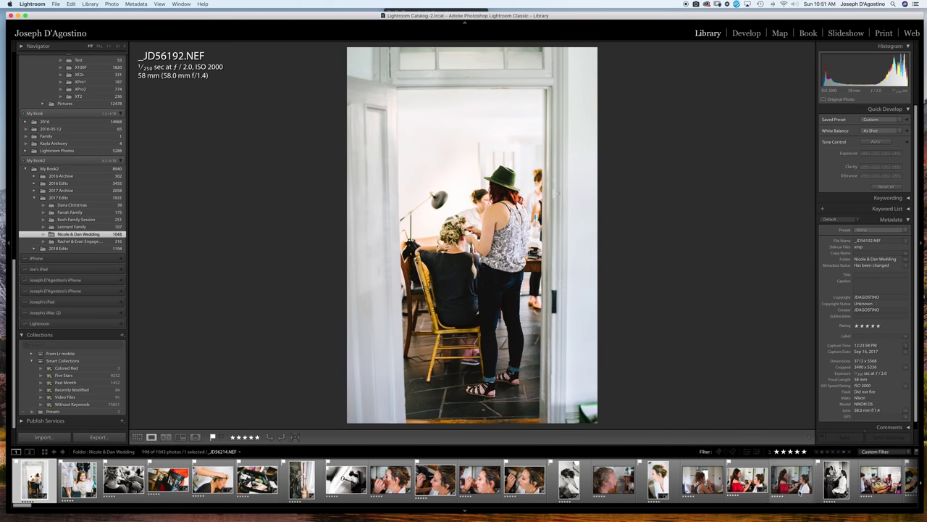
# Browse the wedding photos and select Copy 2 of the bride portrait _DSF5856.RAF, comparing it with its other versions
pyautogui.scroll(-20, 781, 494)
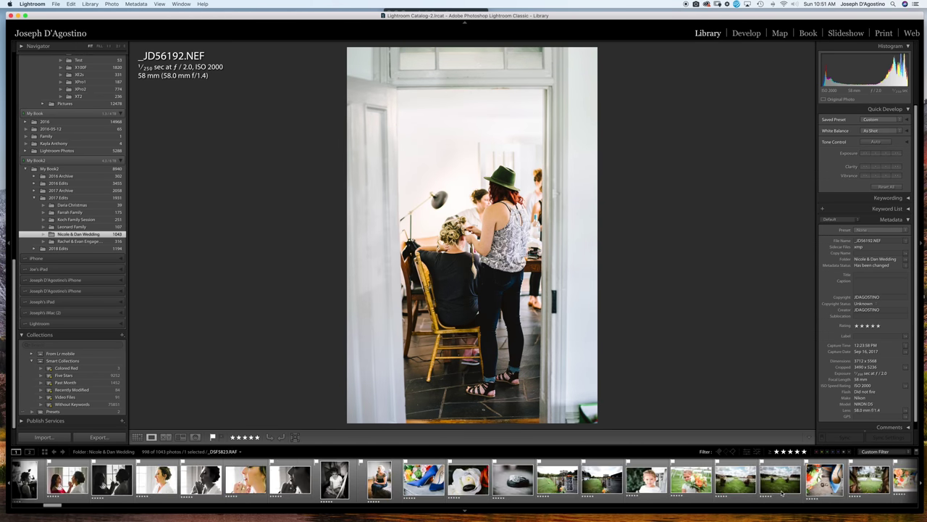
pyautogui.scroll(-15, 781, 493)
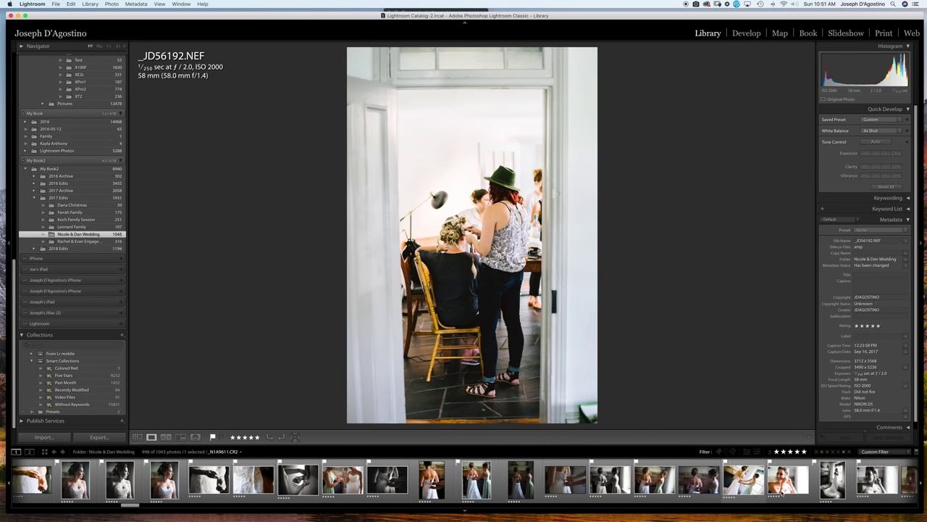
pyautogui.scroll(5, 406, 487)
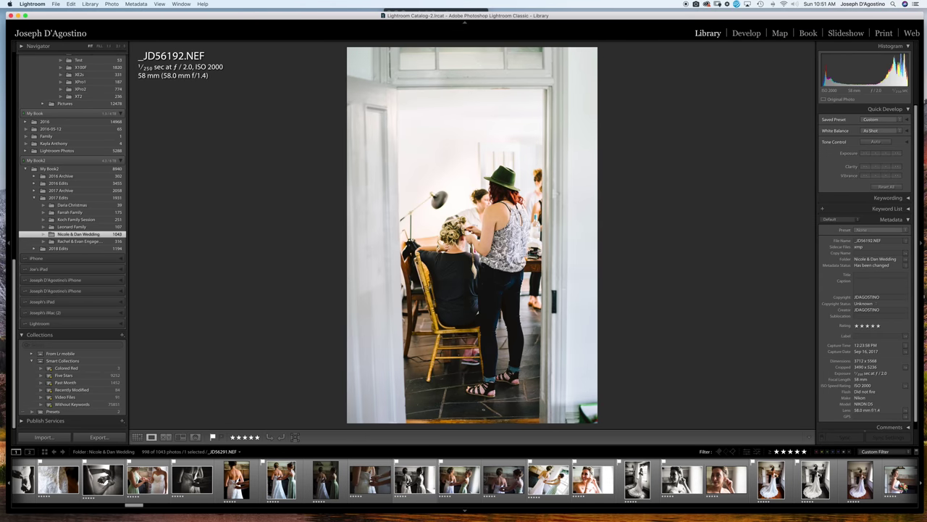
pyautogui.scroll(4, 405, 487)
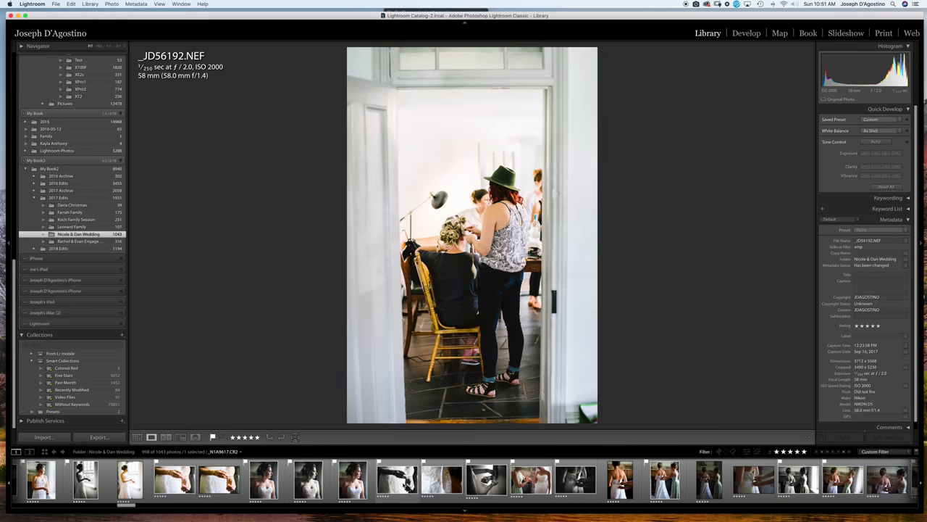
pyautogui.click(318, 479)
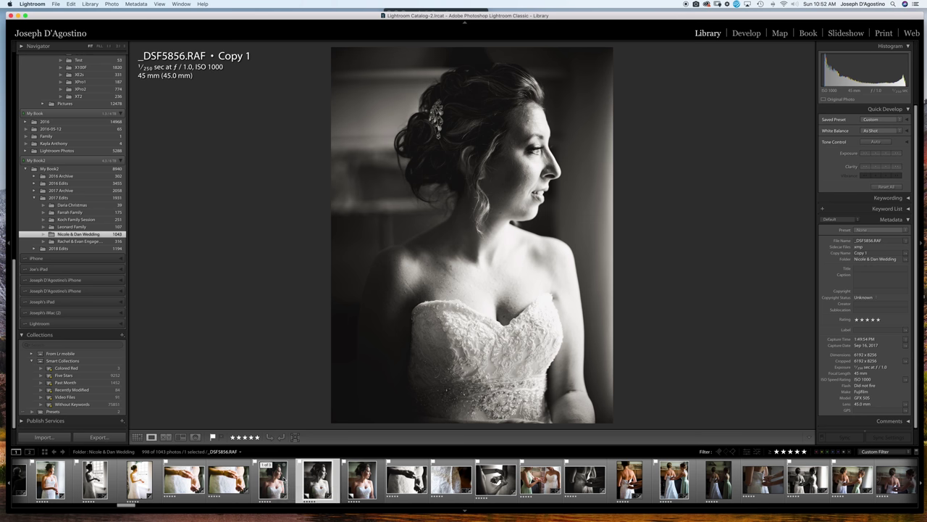
pyautogui.click(274, 480)
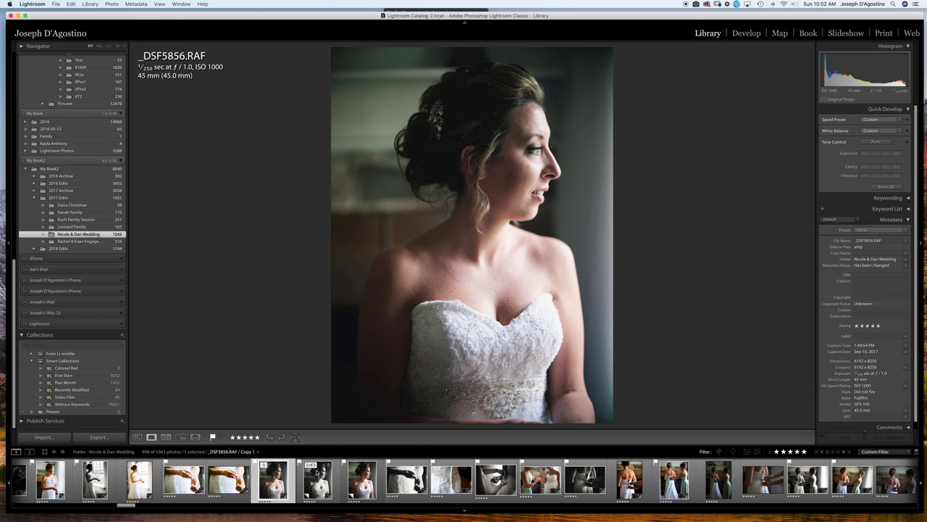
pyautogui.click(363, 480)
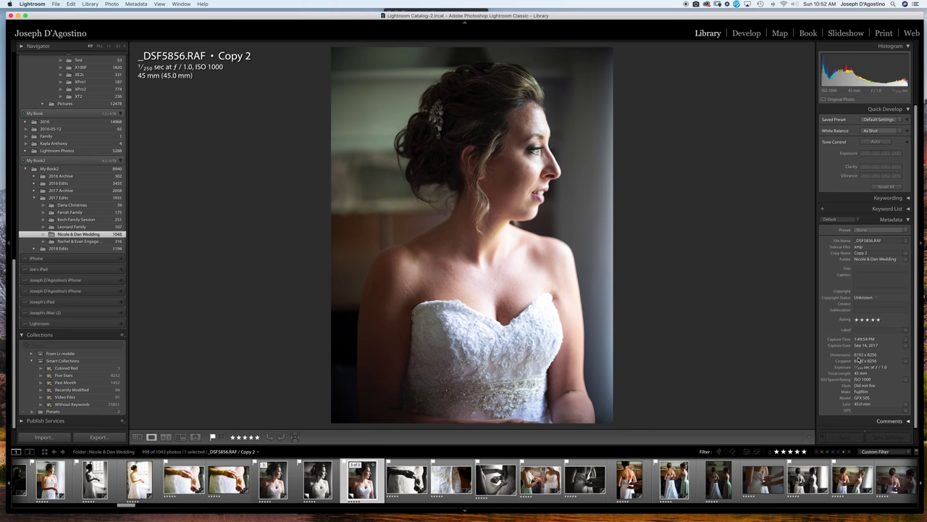
# Open the bride portrait in Develop, reset its develop settings and check her face close up
pyautogui.click(745, 32)
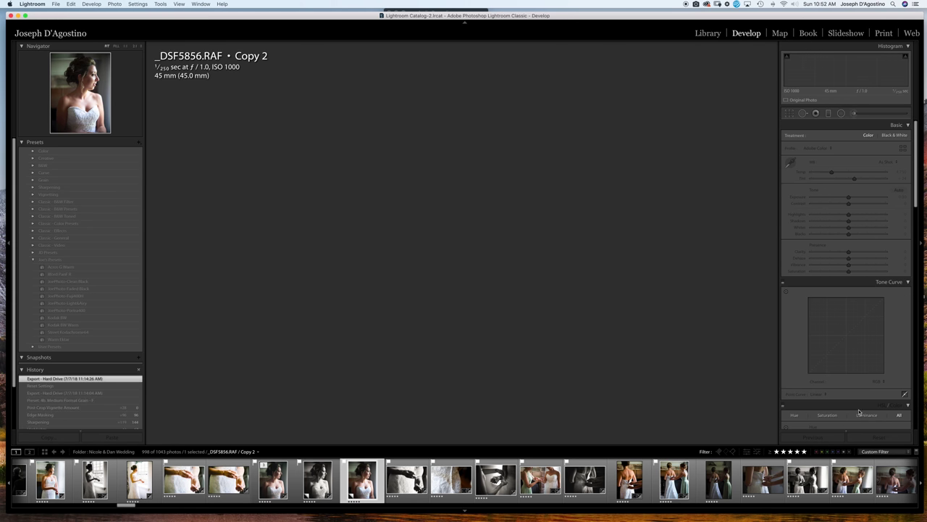
pyautogui.press('super+shift+r')
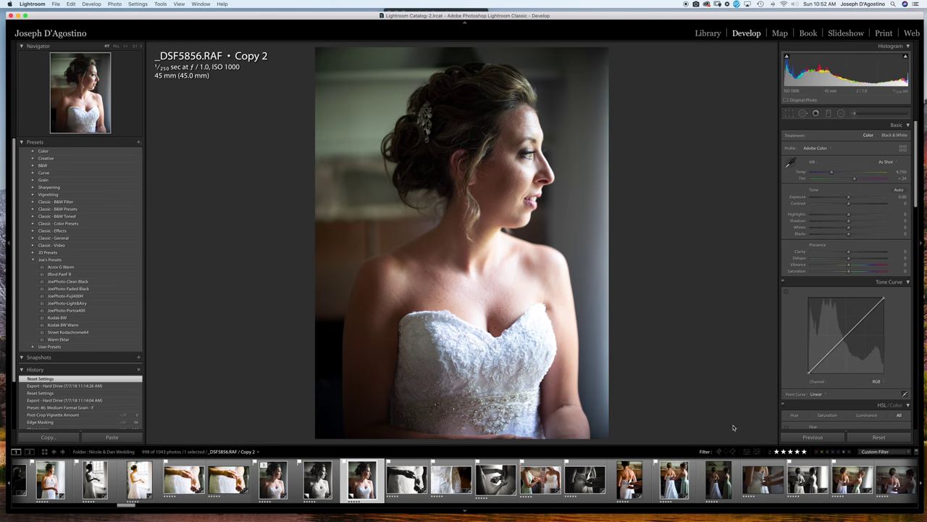
pyautogui.click(878, 438)
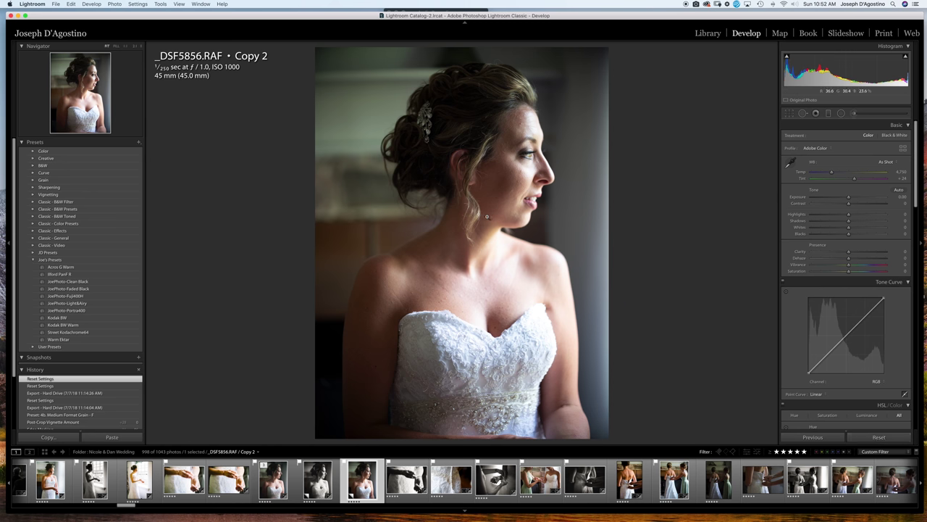
pyautogui.click(524, 171)
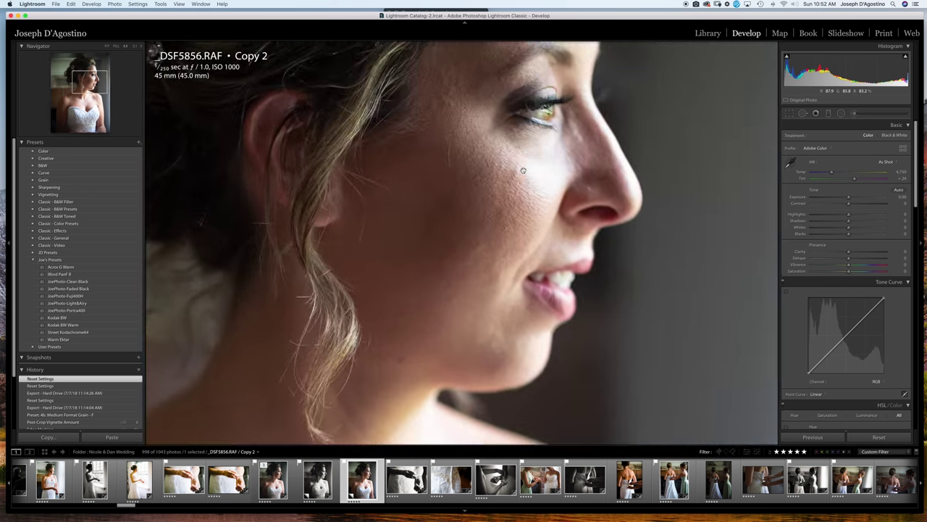
pyautogui.click(524, 171)
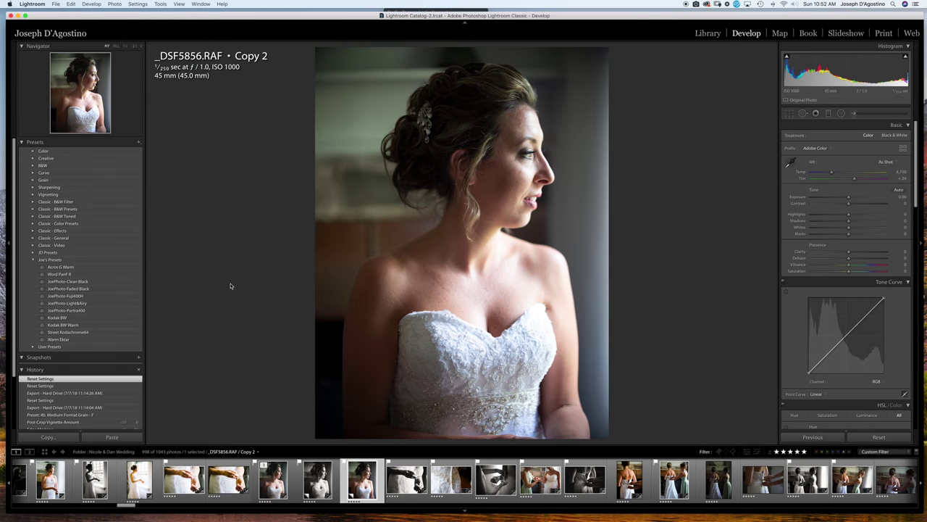
pyautogui.click(835, 437)
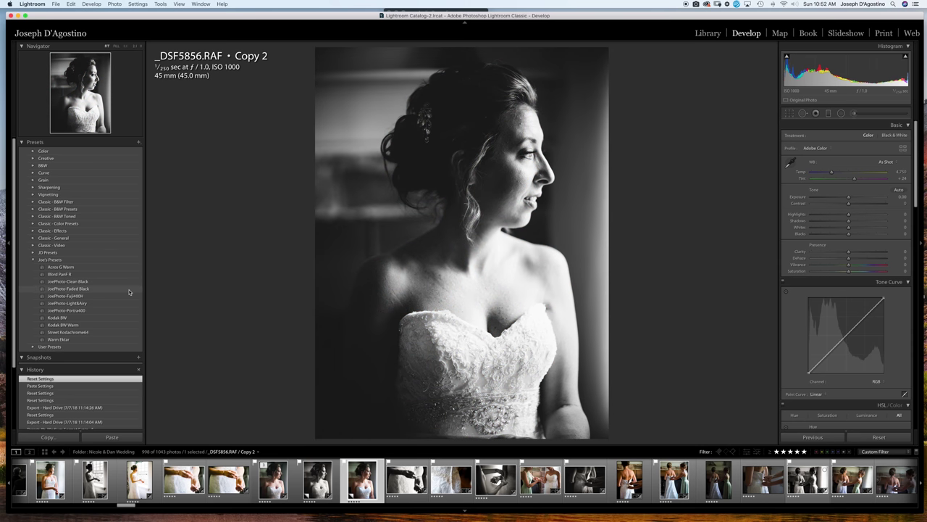
# Compare the JoePhoto-Faded Black and JoePhoto-Clean Black presets on the bride portrait, ending with Faded Black applied
pyautogui.click(120, 288)
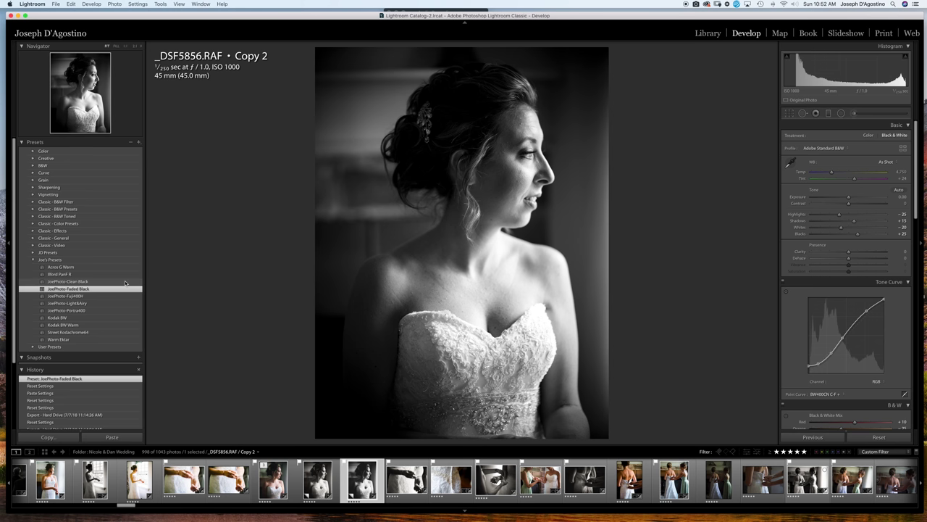
pyautogui.click(138, 284)
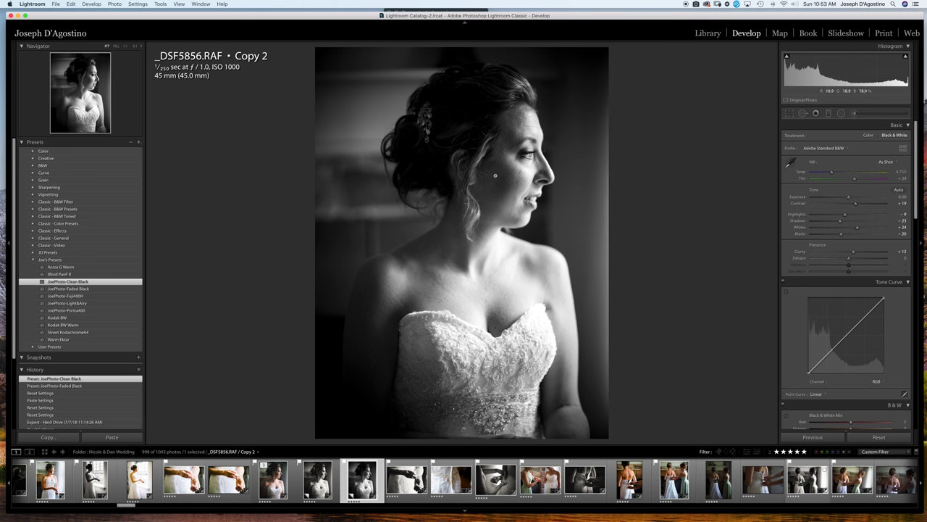
pyautogui.click(103, 291)
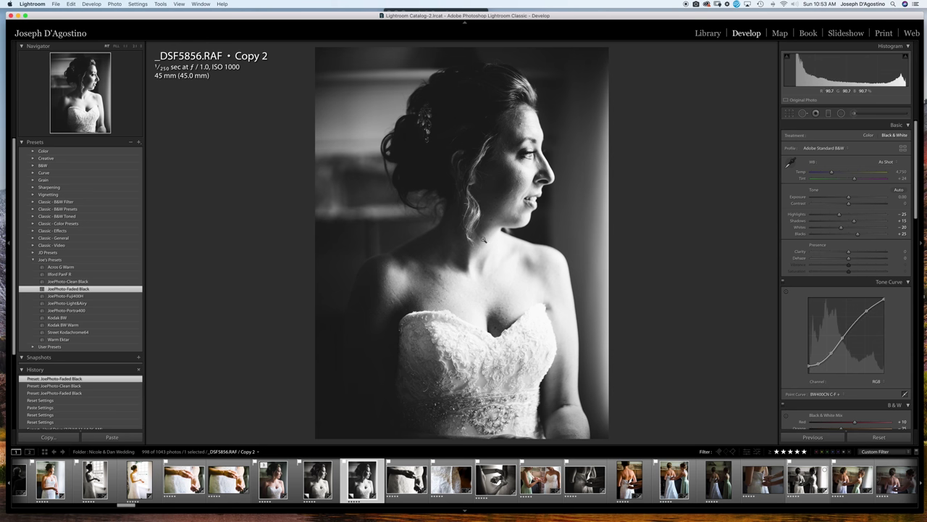
# Try raising the bride portrait's contrast and exposure, and reset both to 0
pyautogui.moveTo(849, 204)
pyautogui.mouseDown()
pyautogui.moveTo(866, 206)
pyautogui.moveTo(853, 207)
pyautogui.moveTo(852, 198)
pyautogui.mouseUp()
pyautogui.doubleClick(852, 208)
pyautogui.doubleClick(852, 198)
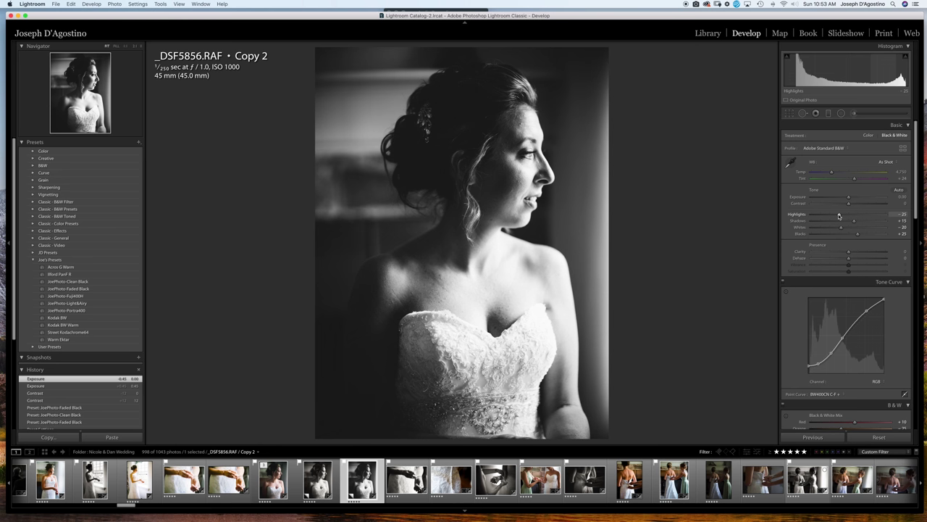
# Set the bride portrait's highlights to -74 and shadows to +59, try lower blacks and return them to +25
pyautogui.moveTo(840, 216); pyautogui.dragTo(871, 224)
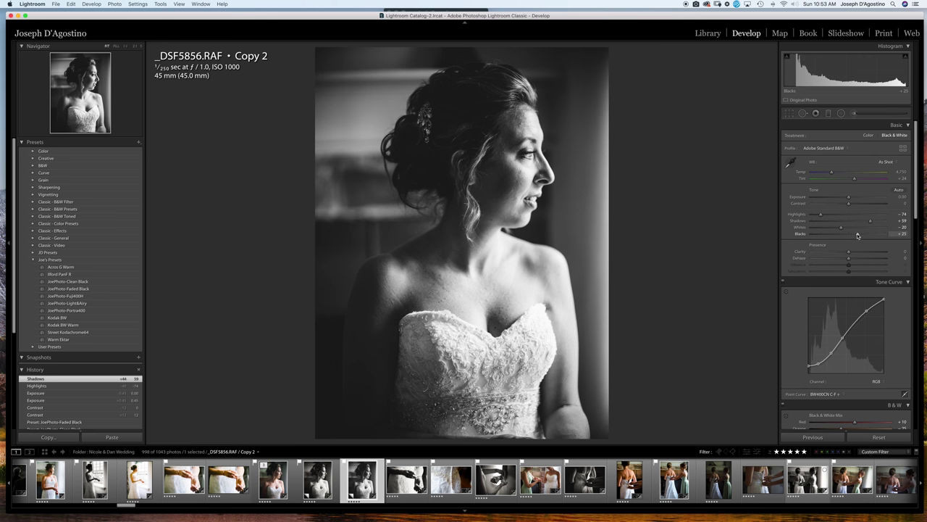
pyautogui.moveTo(857, 235); pyautogui.dragTo(857, 235)
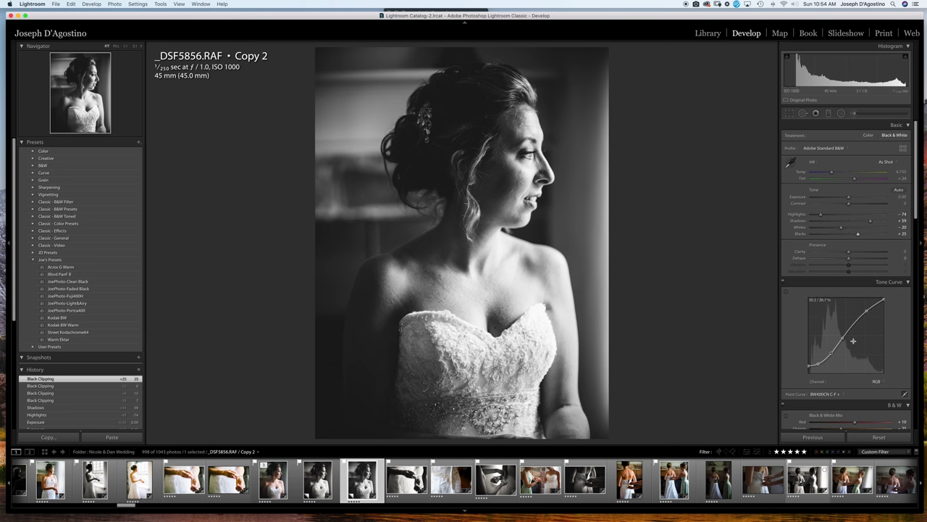
pyautogui.scroll(-8, 845, 335)
pyautogui.scroll(-6, 845, 335)
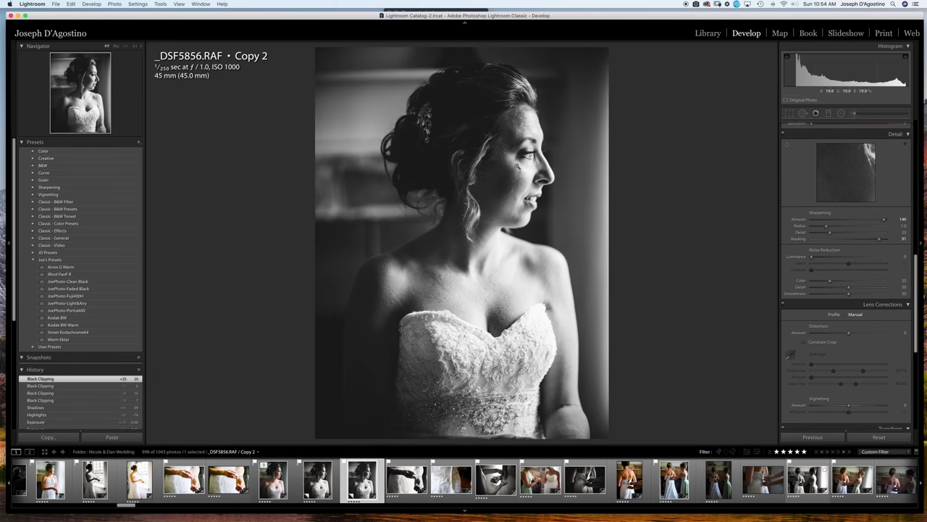
# Find the full-length bride photo _DSF5952.RAF among the wedding photos, select it and reset its develop settings
pyautogui.scroll(-5, 743, 490)
pyautogui.scroll(-5, 743, 490)
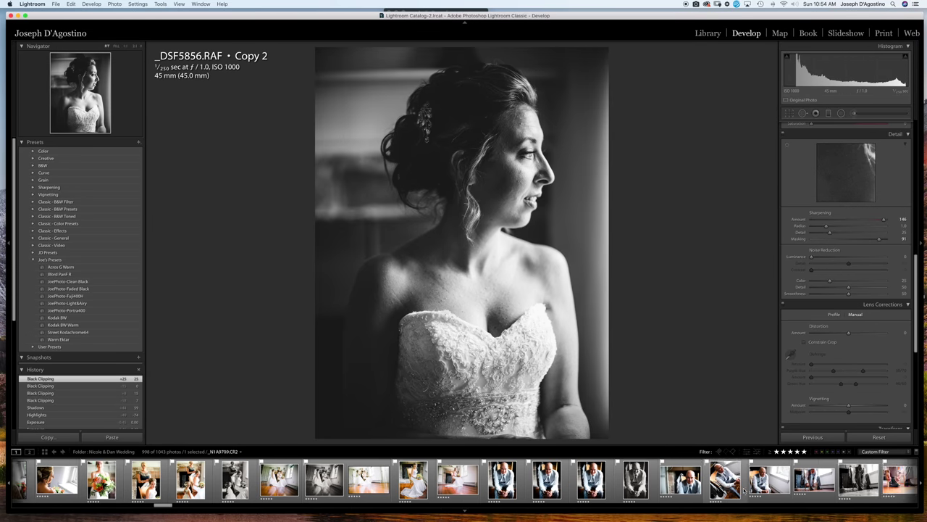
pyautogui.scroll(-5, 744, 490)
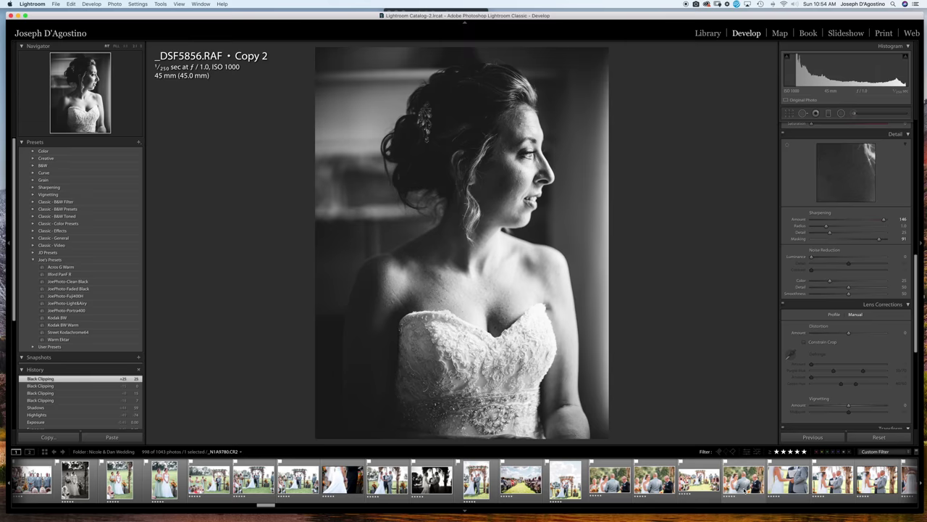
pyautogui.scroll(-3, 744, 490)
pyautogui.scroll(-3, 746, 490)
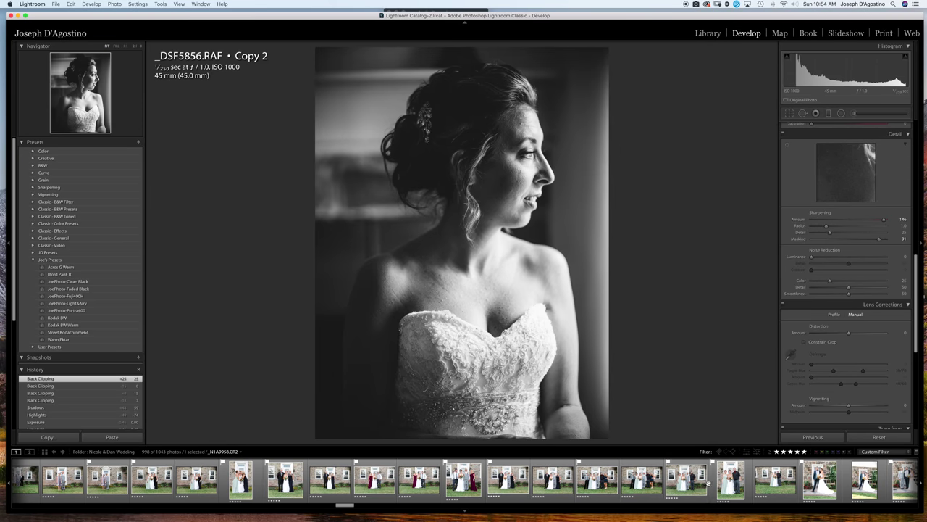
pyautogui.scroll(-5, 743, 490)
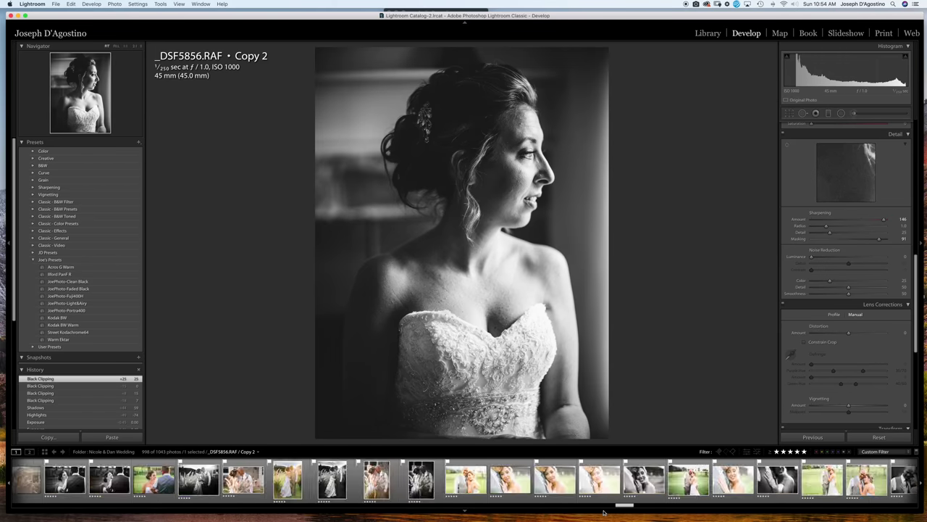
pyautogui.moveTo(558, 514); pyautogui.dragTo(670, 511)
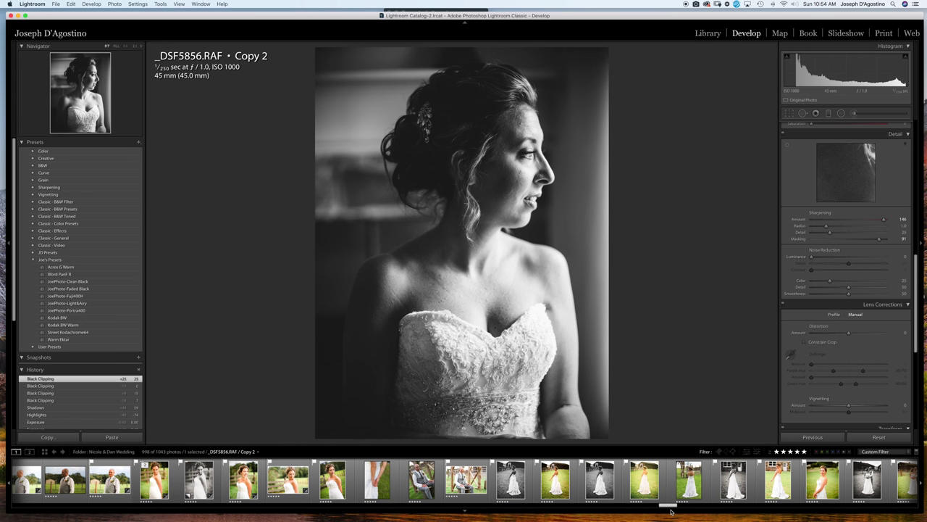
pyautogui.click(597, 487)
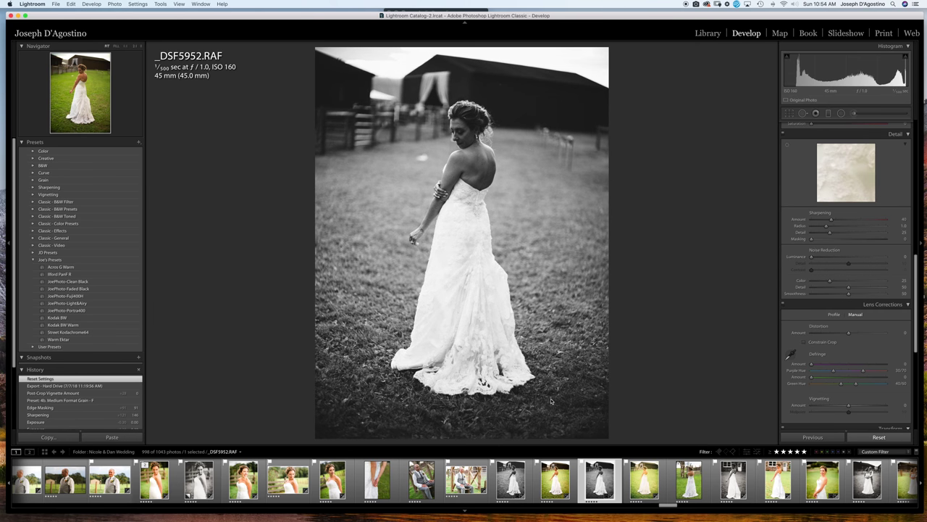
# Straighten the full-length bride photo _DSF5952.RAF with a crop angle of -1.46
pyautogui.click(860, 437)
pyautogui.click(789, 113)
pyautogui.moveTo(724, 208); pyautogui.dragTo(727, 214)
pyautogui.press('Return')
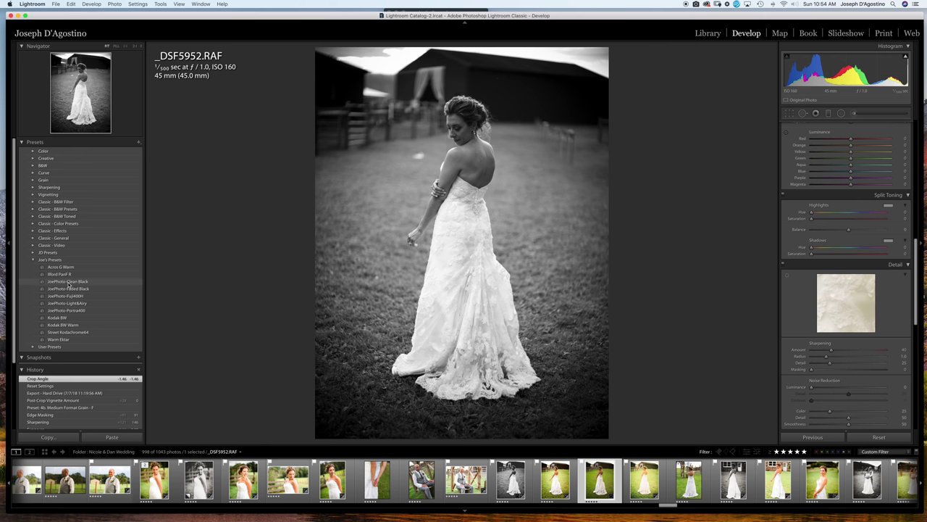
# Try the JoePhoto-Clean Black and JoePhoto-Faded Black presets on the full-length bride photo, lower whites to -85 and inspect the dress detail
pyautogui.click(69, 281)
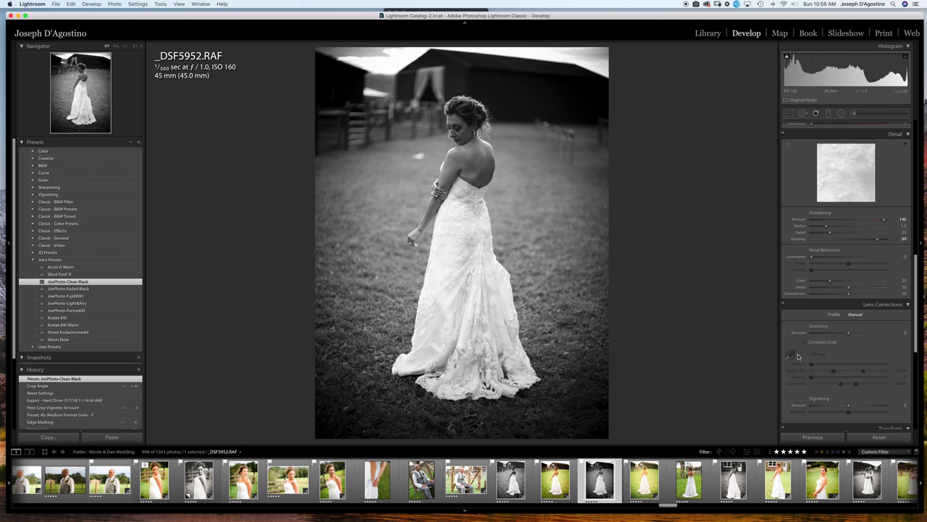
pyautogui.click(131, 291)
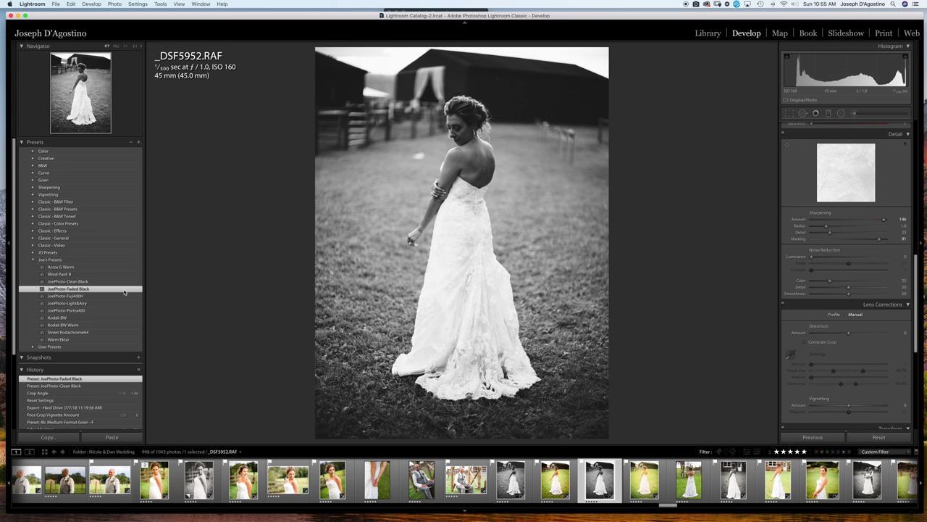
pyautogui.scroll(10, 846, 228)
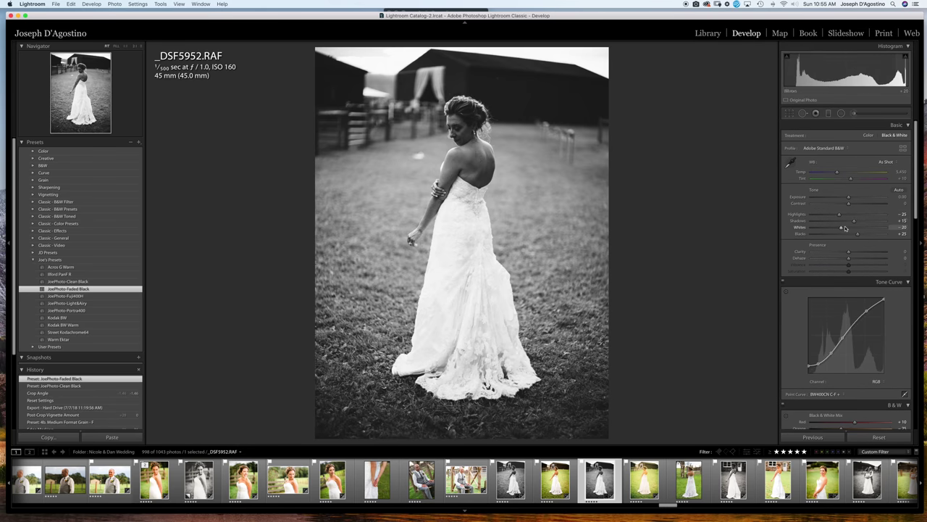
pyautogui.moveTo(842, 229); pyautogui.dragTo(817, 228)
pyautogui.click(460, 230)
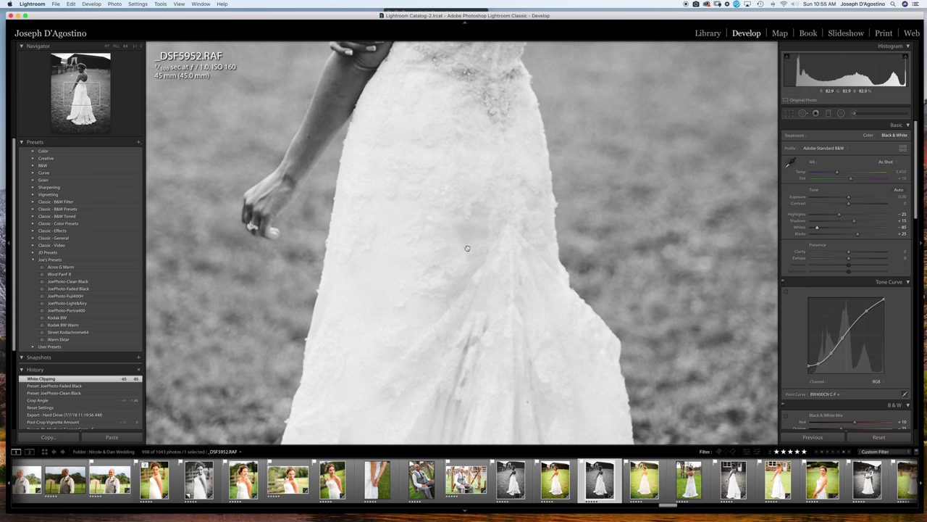
pyautogui.click(509, 202)
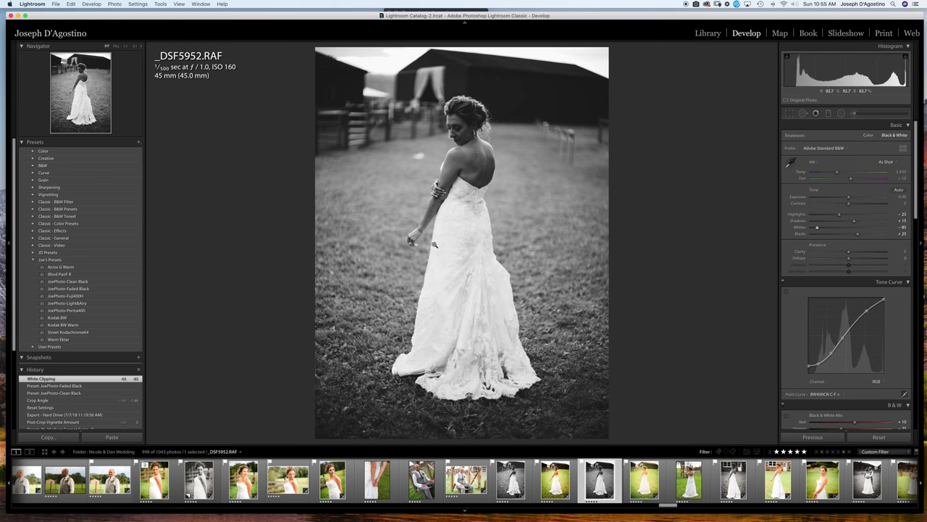
# Apply the JoePhoto-Fuji400H preset with temperature 5,142, exposure +0.65, shadows +22, whites -88 and highlights -88
pyautogui.click(101, 297)
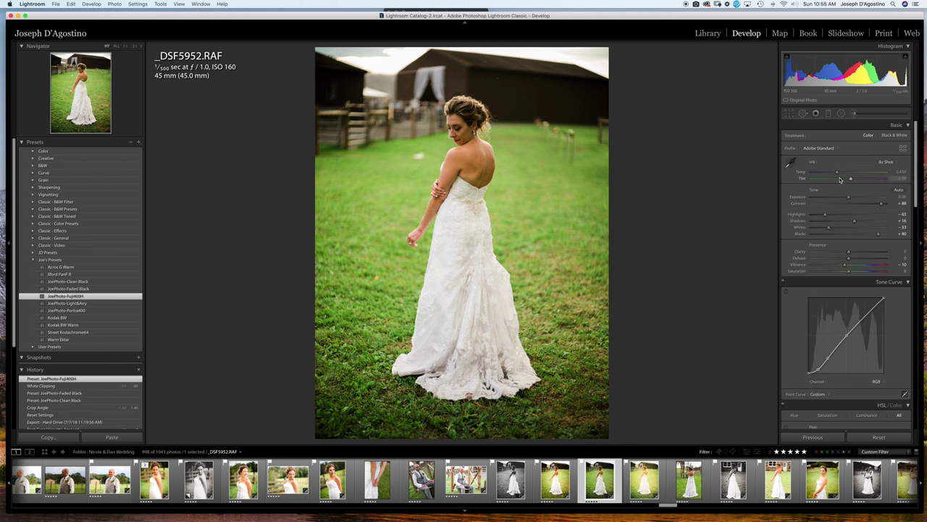
pyautogui.moveTo(838, 173); pyautogui.dragTo(854, 199)
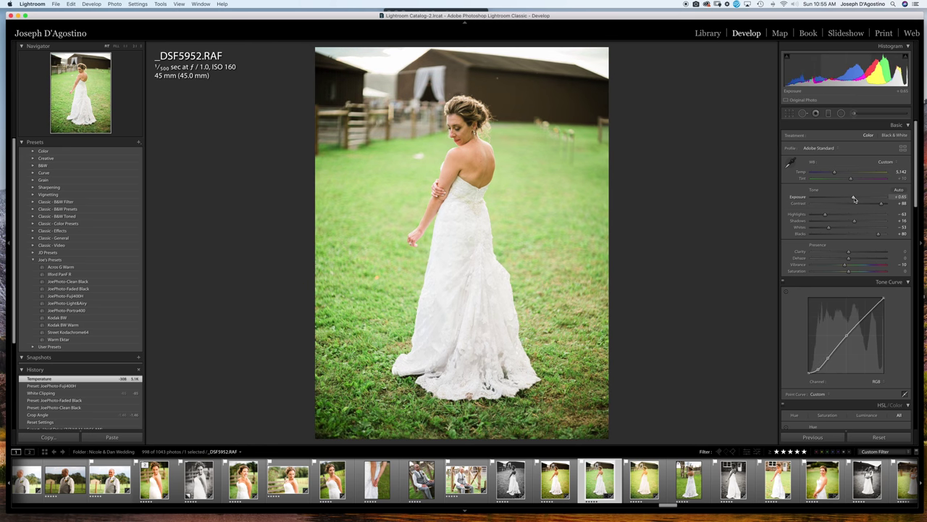
pyautogui.moveTo(855, 199); pyautogui.dragTo(857, 221)
pyautogui.moveTo(828, 228)
pyautogui.mouseDown()
pyautogui.moveTo(815, 229)
pyautogui.moveTo(816, 217)
pyautogui.mouseUp()
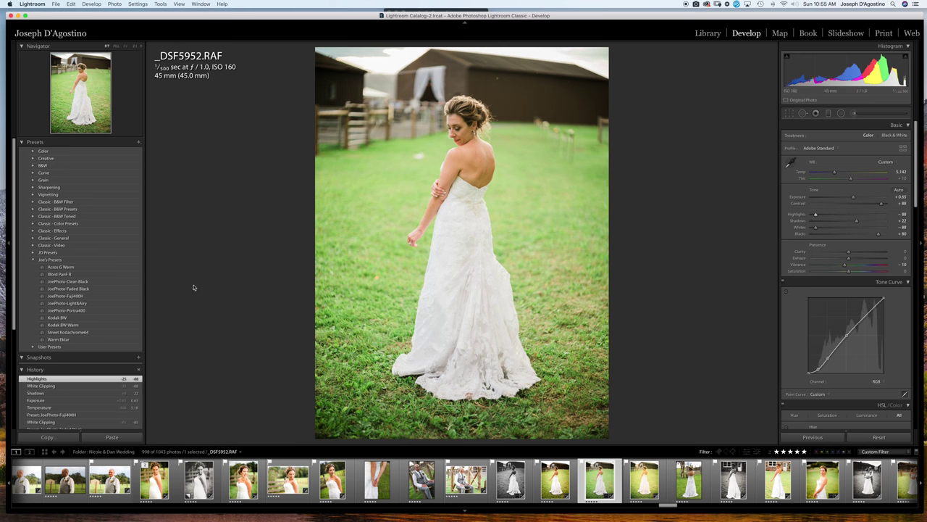
# Apply the JoePhoto-Light&Airy preset with exposure +1.55, temperature 4,946, whites -90 and highlights -96, and inspect the dress detail up close
pyautogui.click(133, 304)
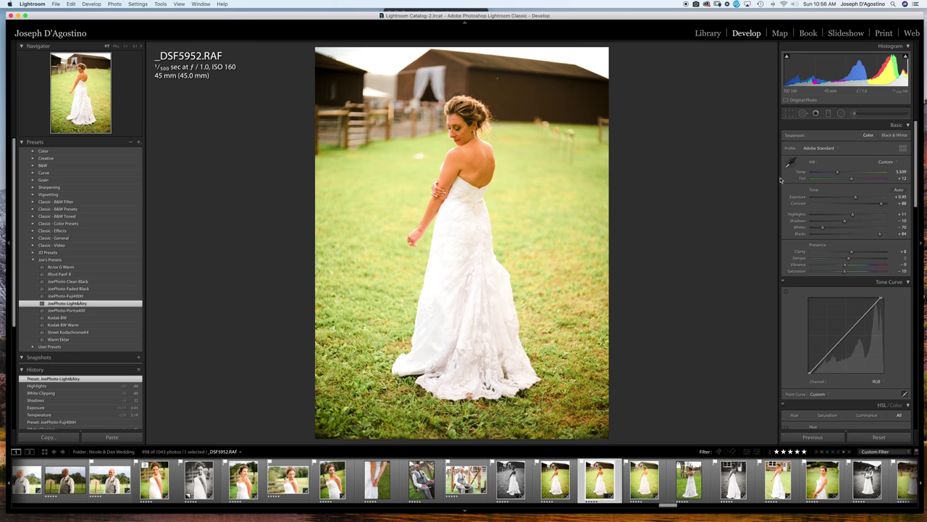
pyautogui.moveTo(855, 197); pyautogui.dragTo(858, 199)
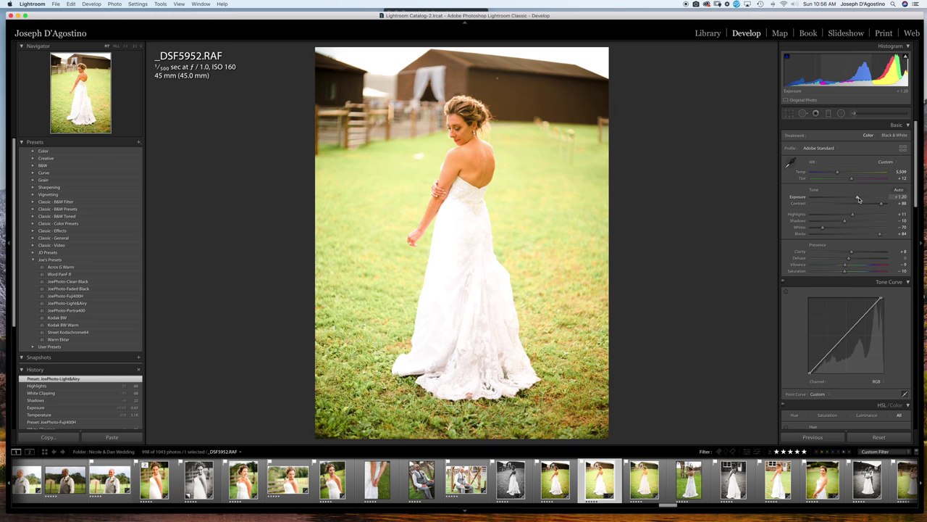
pyautogui.doubleClick(858, 199)
pyautogui.moveTo(849, 197); pyautogui.dragTo(831, 173)
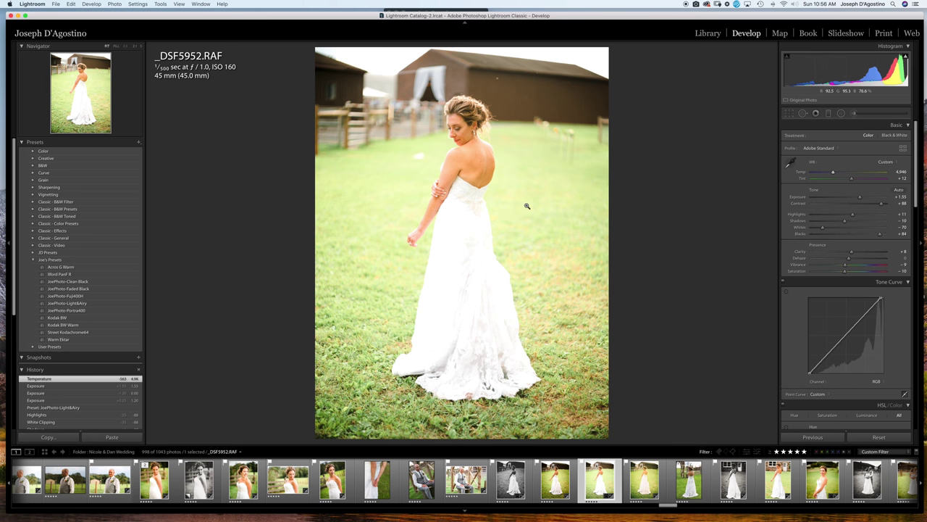
pyautogui.moveTo(822, 229)
pyautogui.mouseDown()
pyautogui.moveTo(844, 229)
pyautogui.moveTo(814, 229)
pyautogui.moveTo(813, 217)
pyautogui.moveTo(857, 217)
pyautogui.moveTo(813, 216)
pyautogui.mouseUp()
pyautogui.press('z')
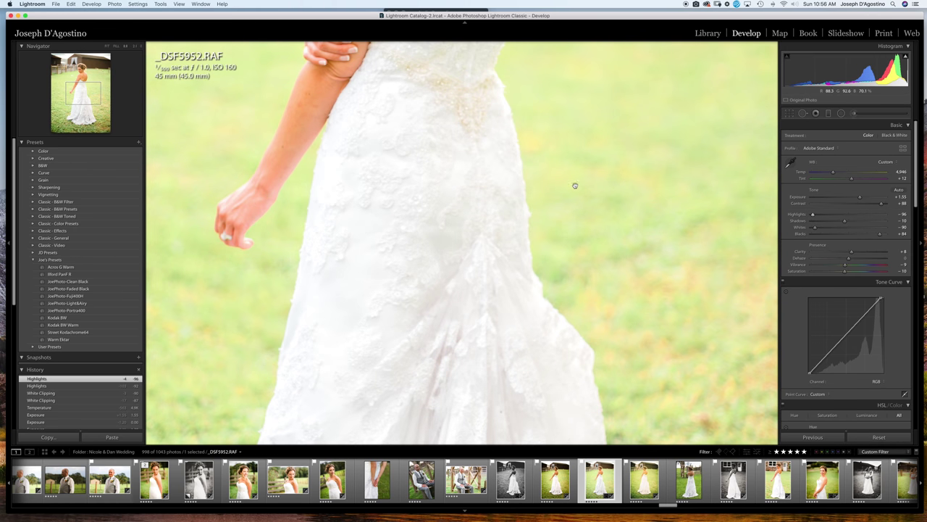
pyautogui.click(575, 184)
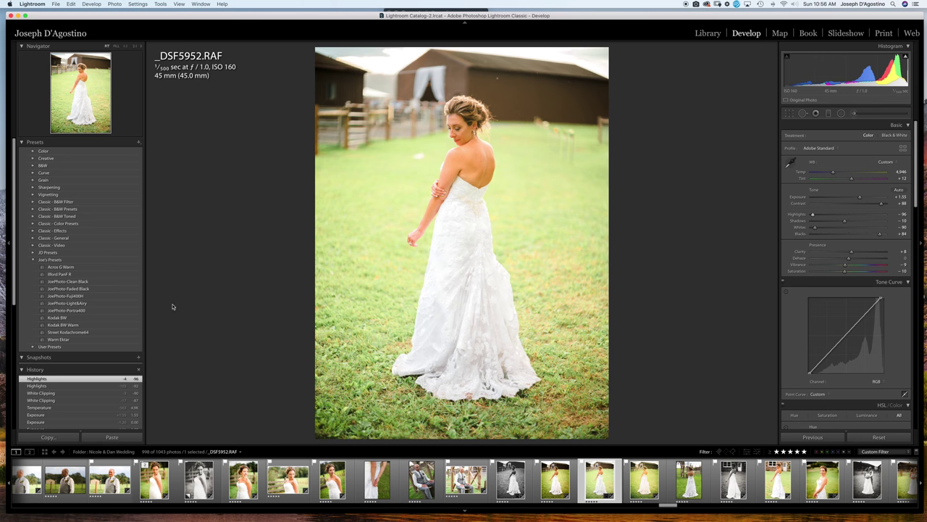
# Switch the full-length bride photo to the JoePhoto-Portra400 preset and set its exposure to +0.65
pyautogui.click(135, 311)
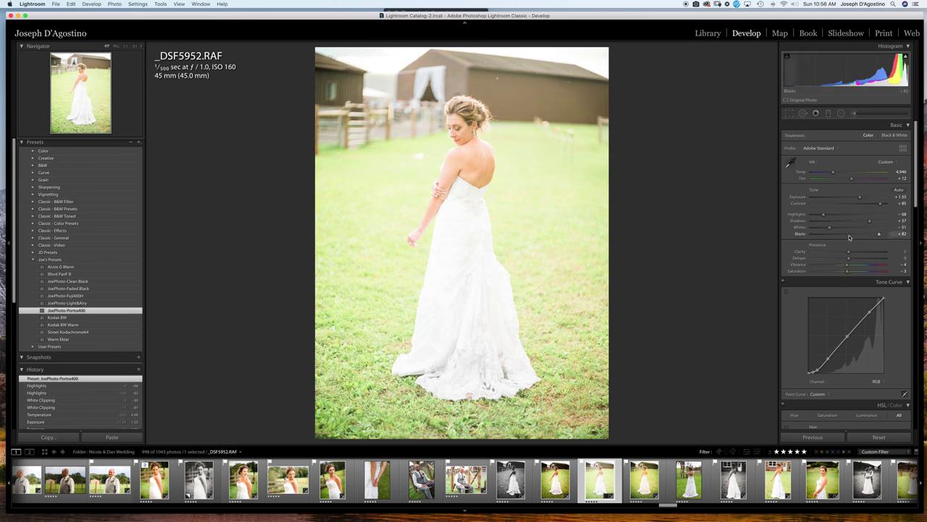
pyautogui.moveTo(859, 197); pyautogui.dragTo(854, 199)
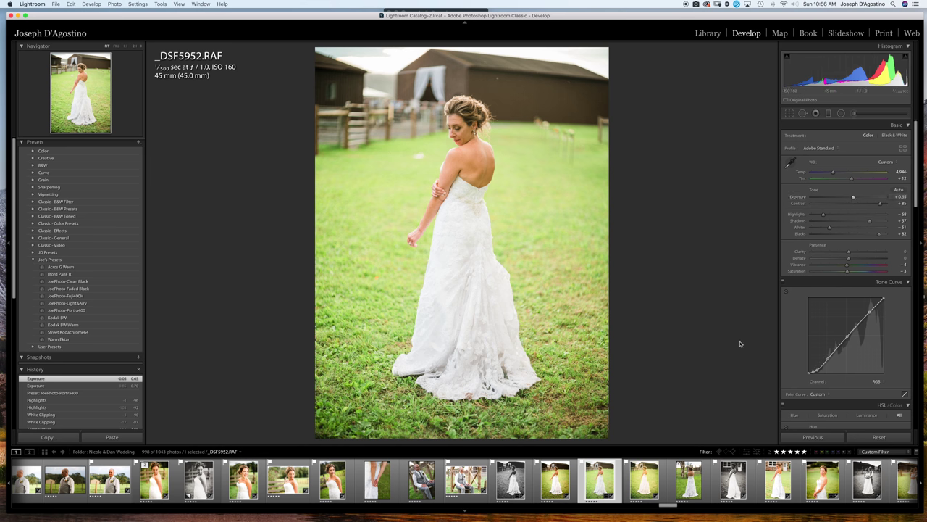
# Browse the remaining wedding photos and the library's 2017 folders, and open the wedding sneak folder for another photo
pyautogui.scroll(-5, 832, 481)
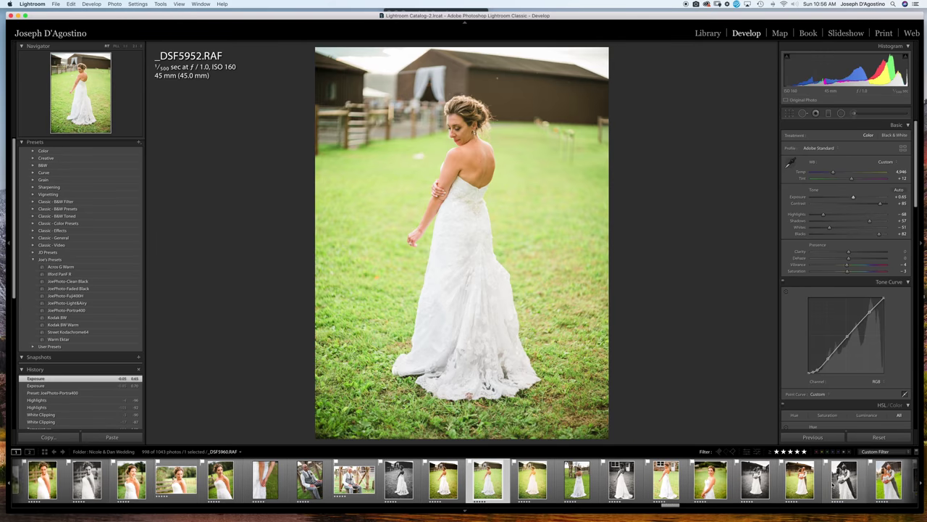
pyautogui.scroll(-10, 832, 482)
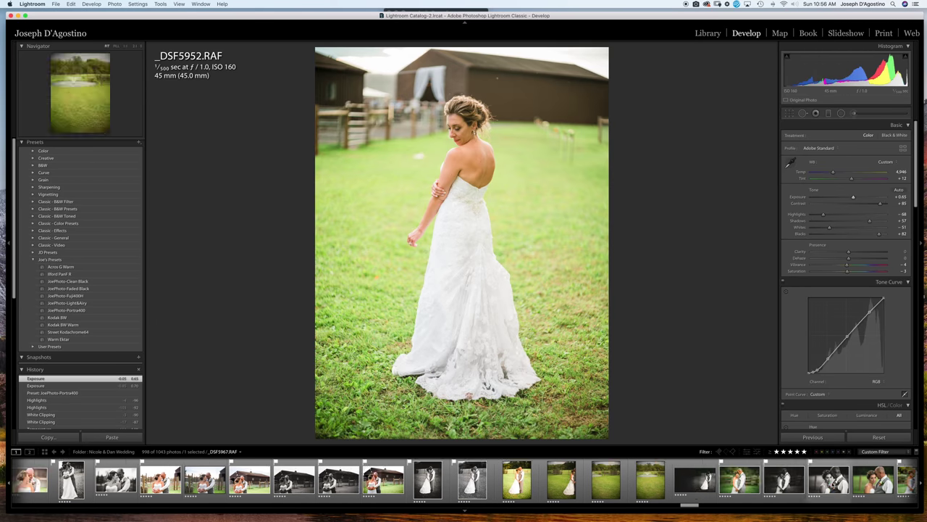
pyautogui.scroll(-8, 831, 481)
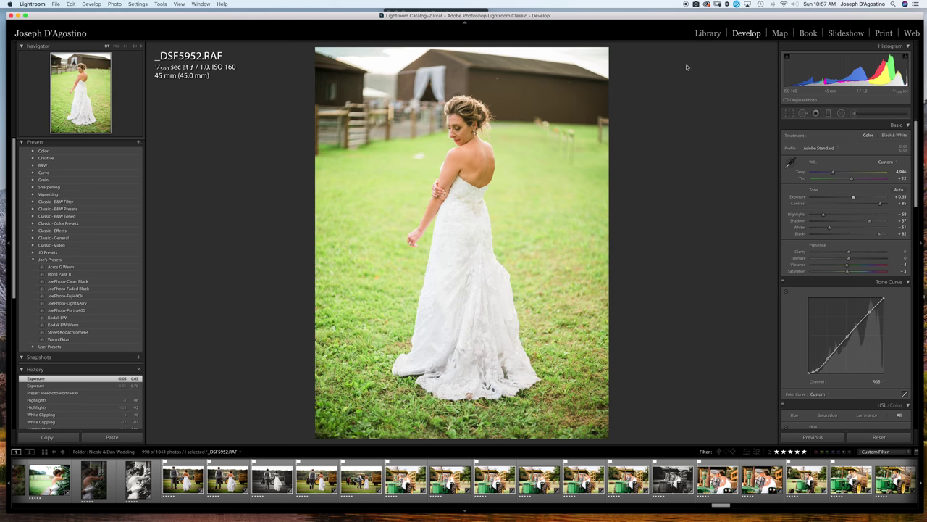
pyautogui.click(709, 34)
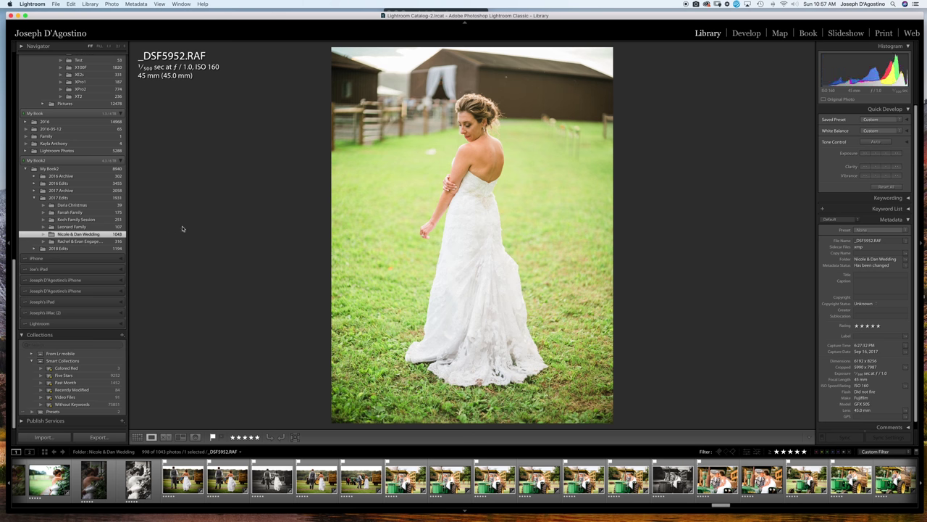
pyautogui.scroll(10, 48, 218)
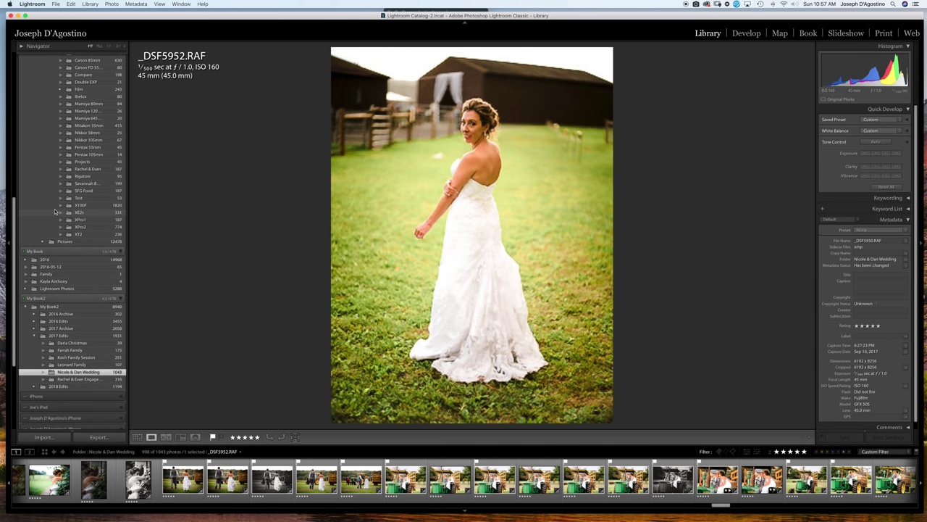
pyautogui.scroll(10, 54, 209)
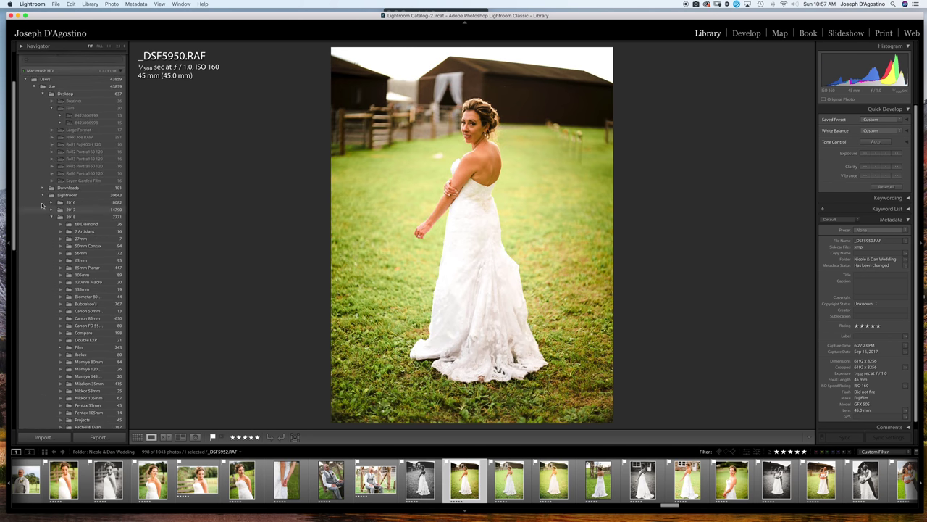
pyautogui.click(52, 239)
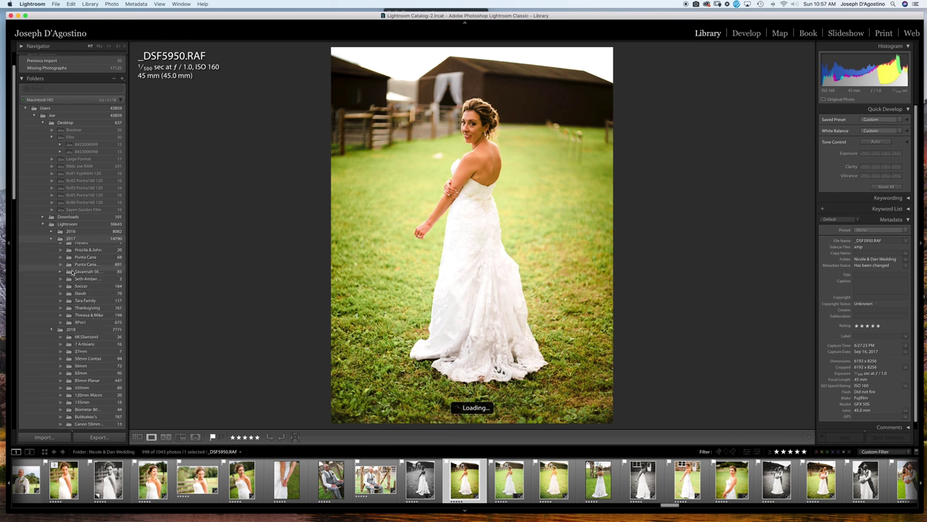
pyautogui.scroll(-3, 101, 322)
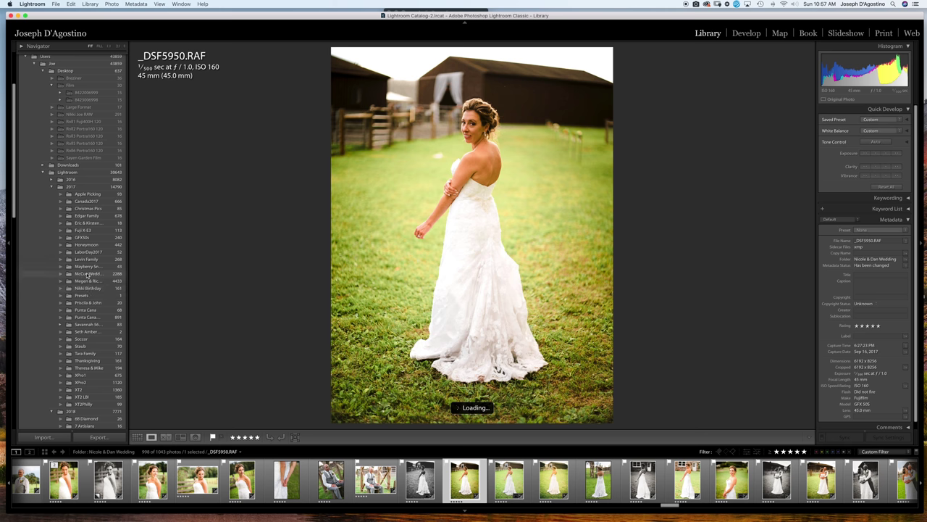
pyautogui.click(88, 273)
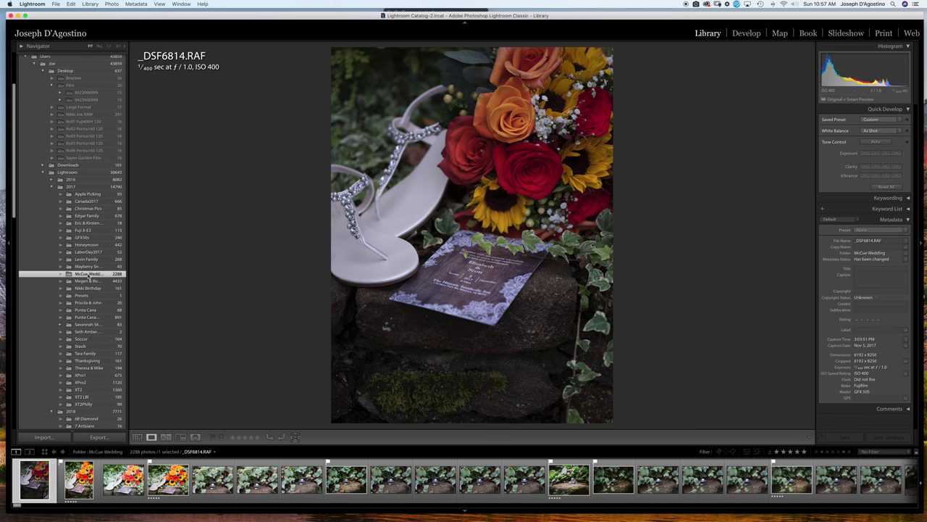
pyautogui.click(89, 267)
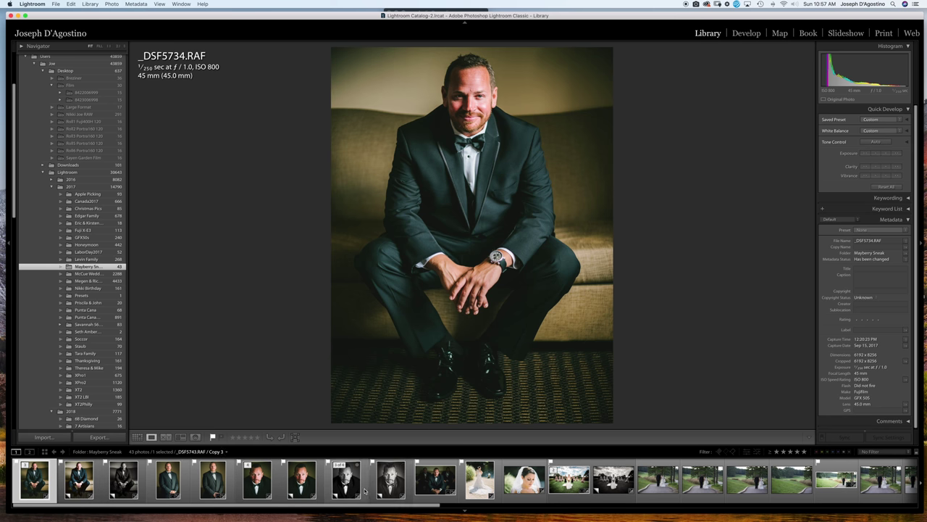
# Select the groom close-up _DSF5743.RAF Copy 1, open it for developing and reset its settings
pyautogui.click(307, 484)
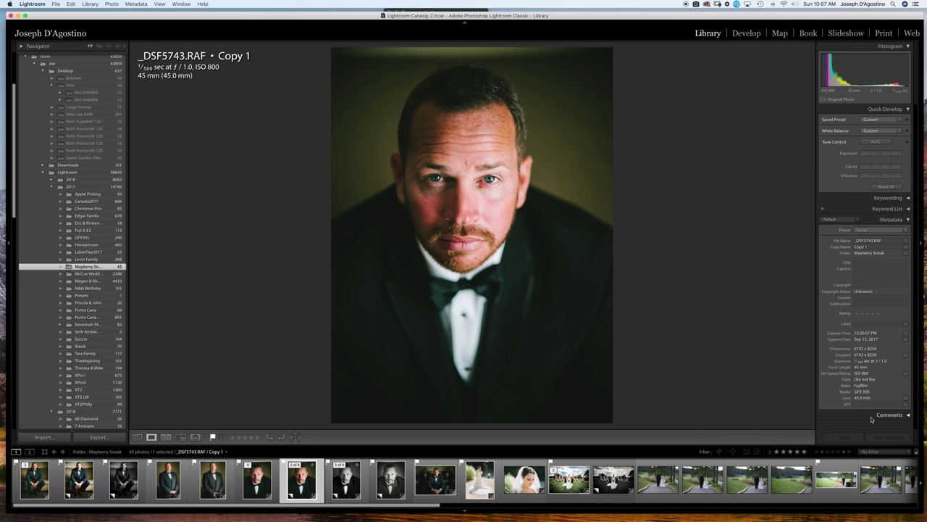
pyautogui.click(746, 34)
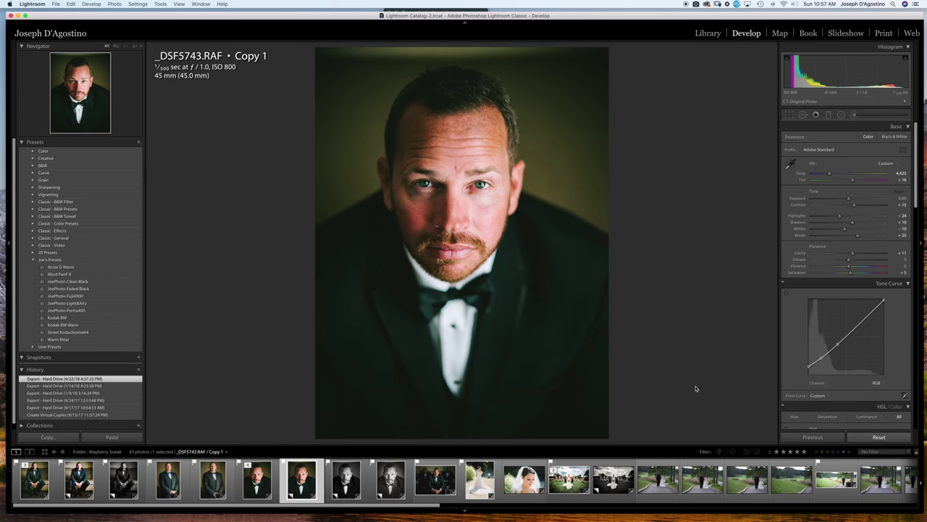
pyautogui.press('super+shift+r')
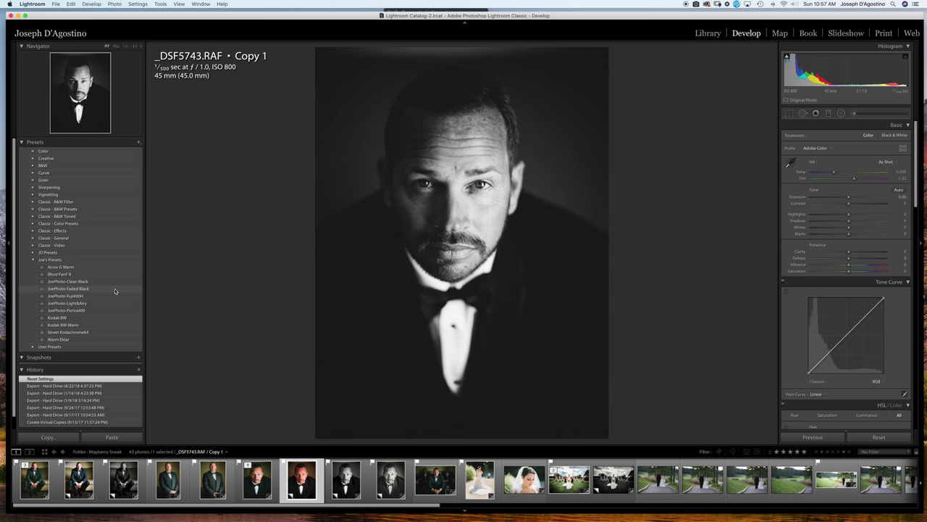
# Apply the JoePhoto-Faded Black preset to the groom close-up, inspect the face, and set highlights to -53, shadows to +55 and exposure to +0.20
pyautogui.click(69, 289)
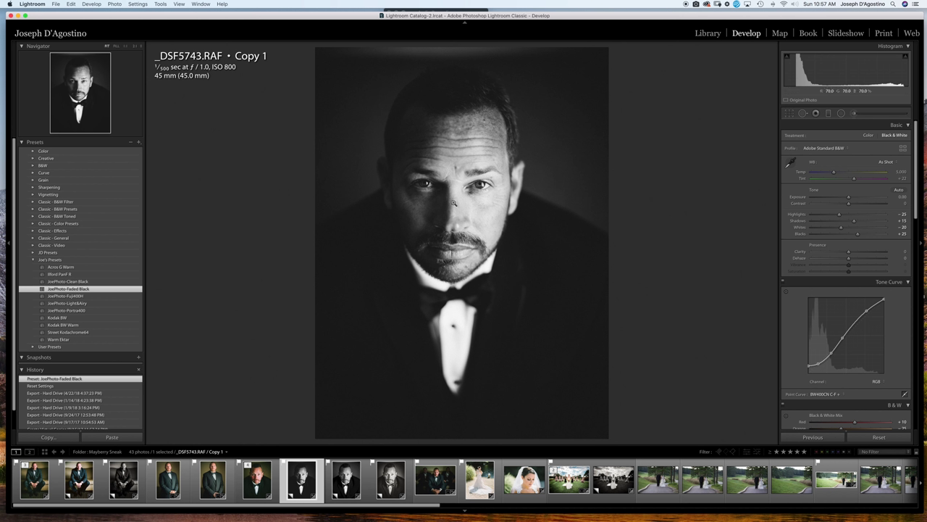
pyautogui.click(453, 194)
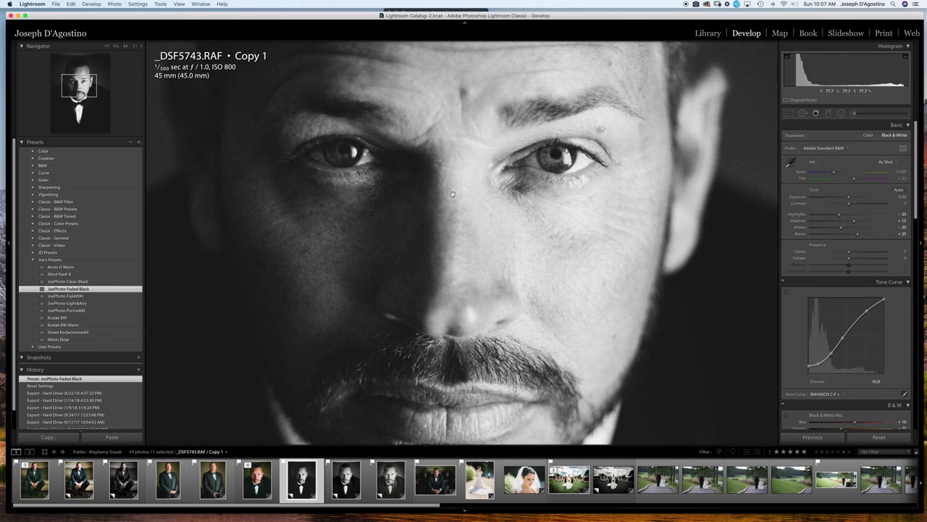
pyautogui.click(453, 195)
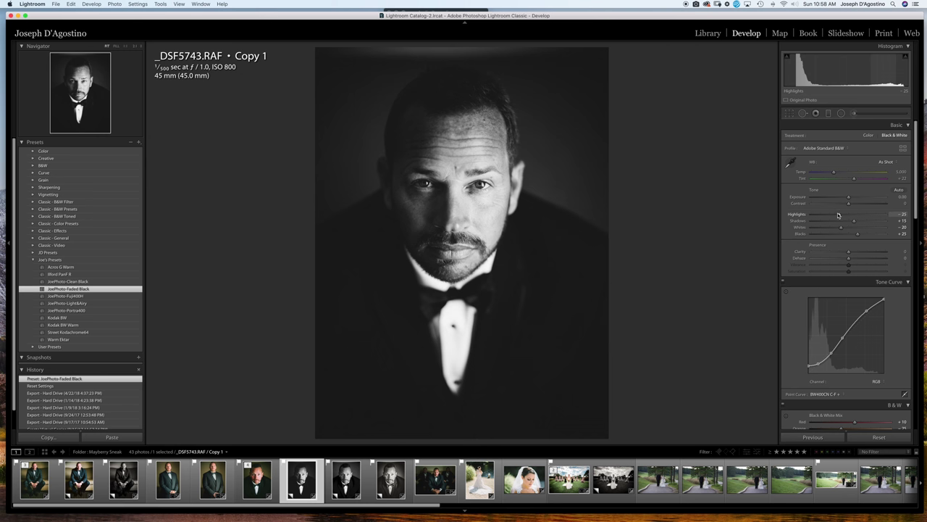
pyautogui.moveTo(839, 215); pyautogui.dragTo(849, 199)
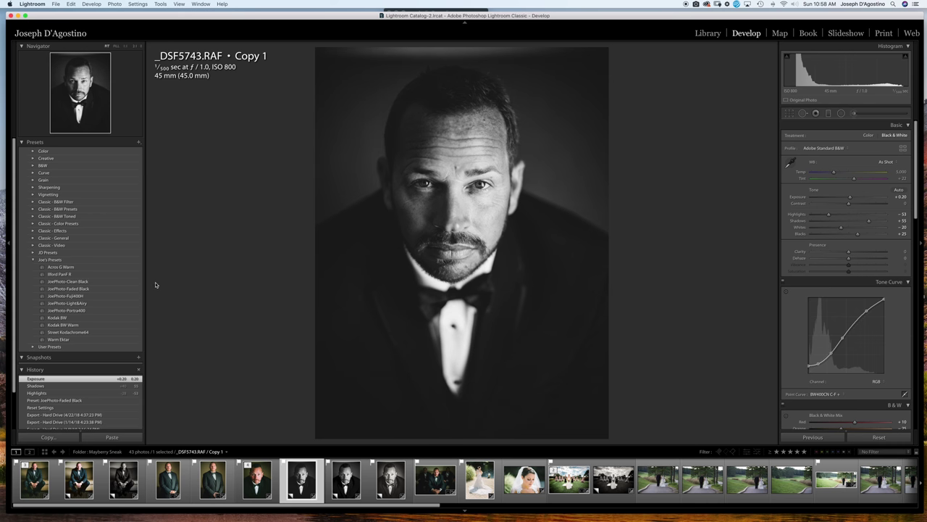
# Apply the JoePhoto-Clean Black preset to the groom close-up, try highlights at +2, then restore the preset and inspect the face
pyautogui.click(134, 281)
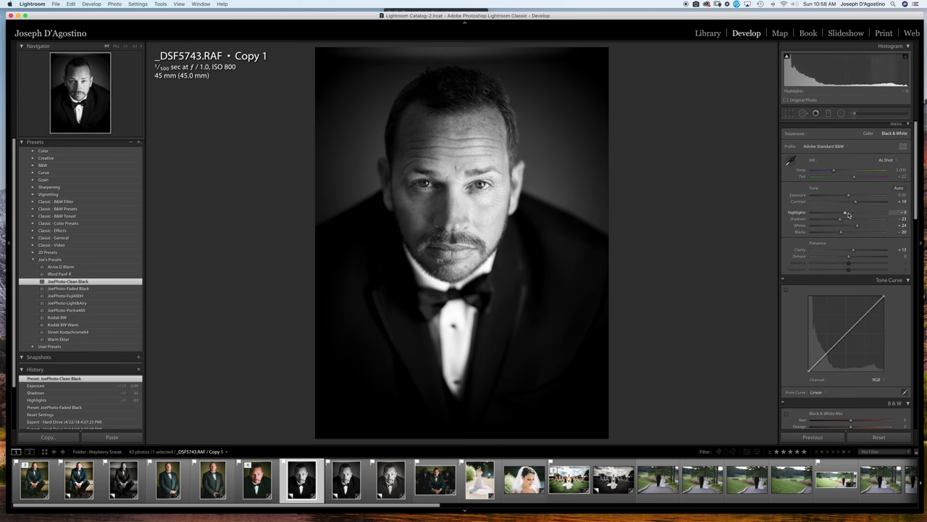
pyautogui.moveTo(844, 214); pyautogui.dragTo(851, 213)
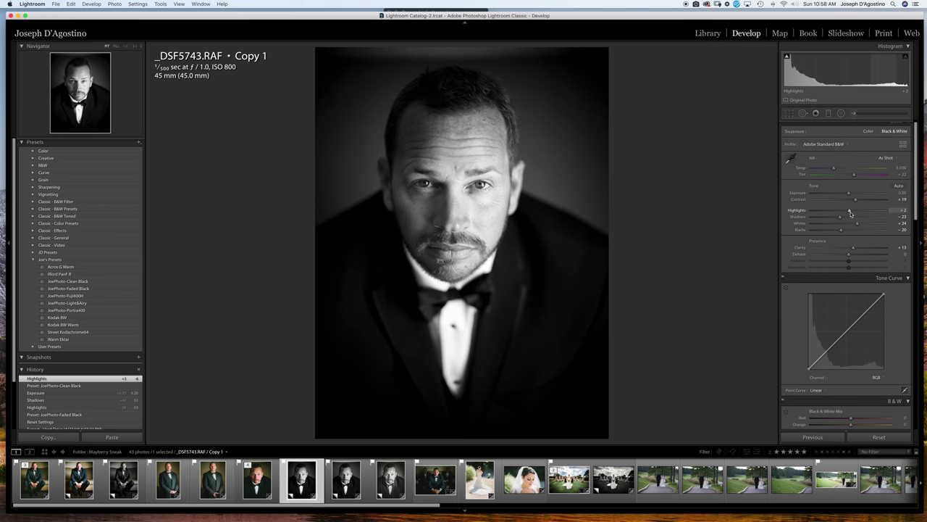
pyautogui.click(104, 282)
pyautogui.click(470, 211)
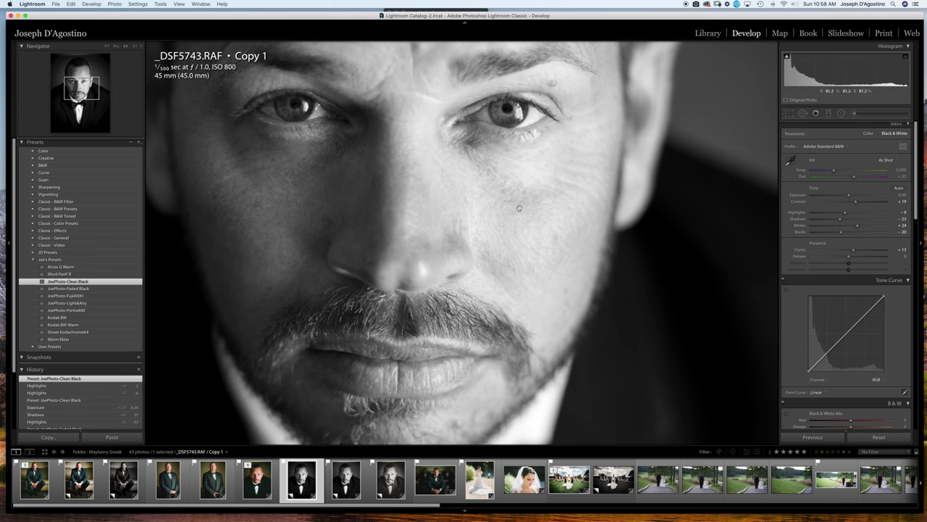
pyautogui.moveTo(449, 192); pyautogui.dragTo(338, 241)
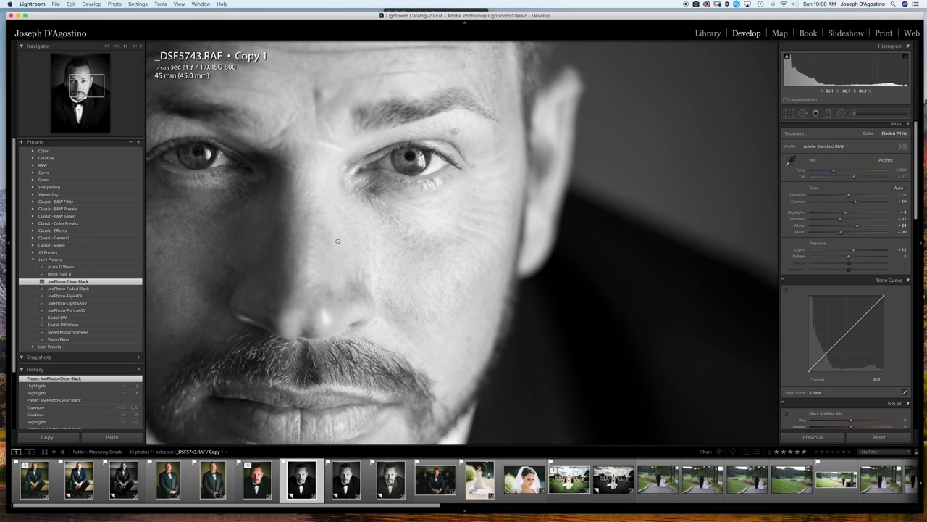
pyautogui.scroll(-1, 849, 223)
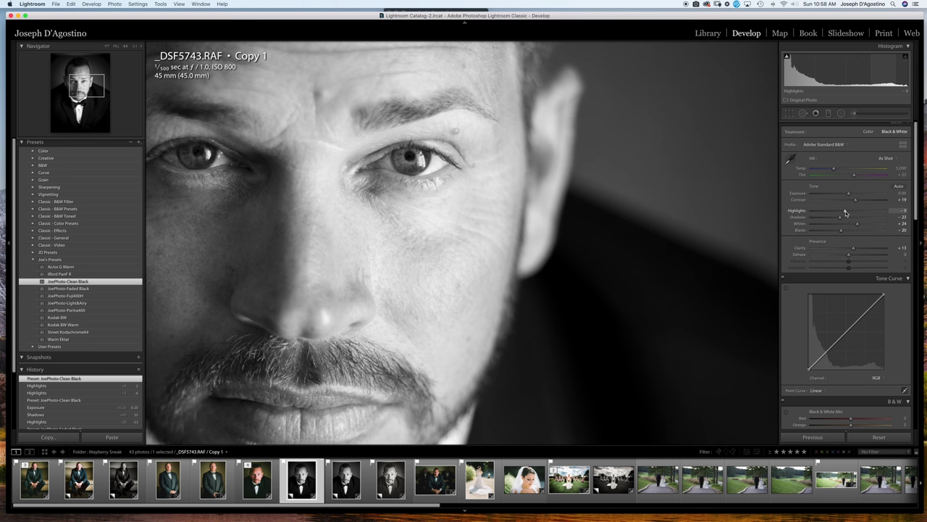
# Compare highlights at -13, +48 and -28 on the groom's face, checking both the close-up skin detail and the full image
pyautogui.moveTo(844, 212); pyautogui.dragTo(843, 212)
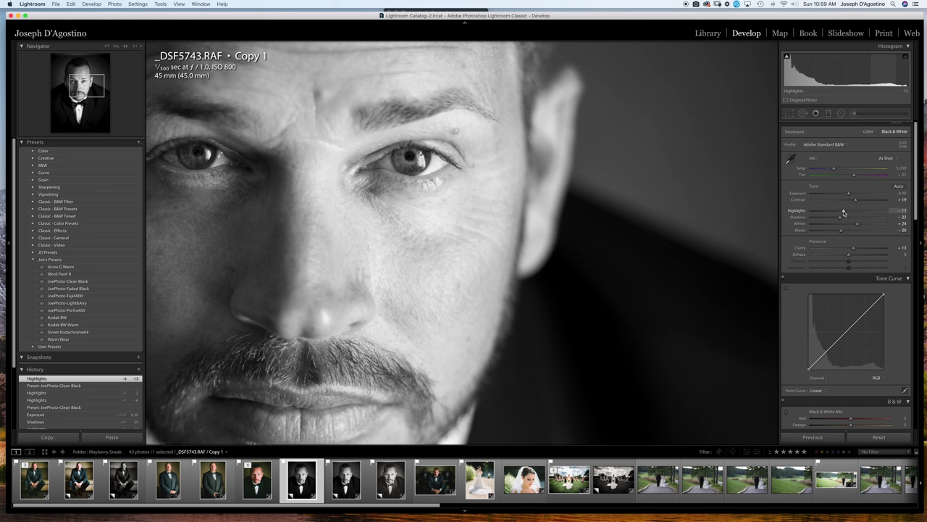
pyautogui.moveTo(843, 211); pyautogui.dragTo(867, 211)
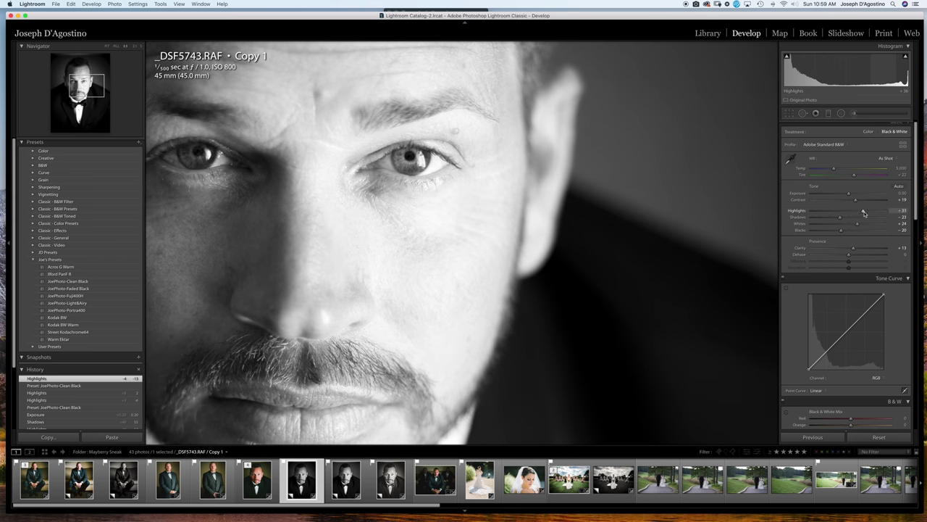
pyautogui.click(566, 206)
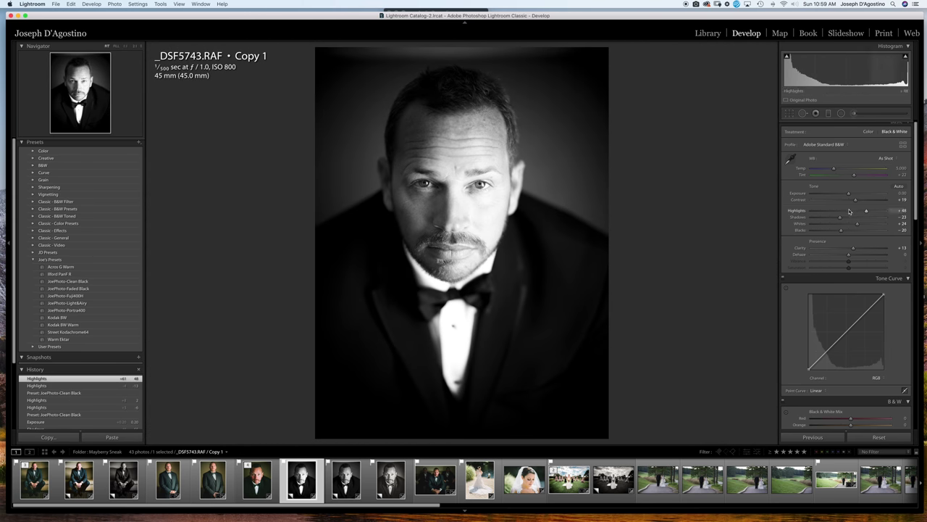
pyautogui.click(463, 196)
pyautogui.moveTo(867, 212); pyautogui.dragTo(838, 213)
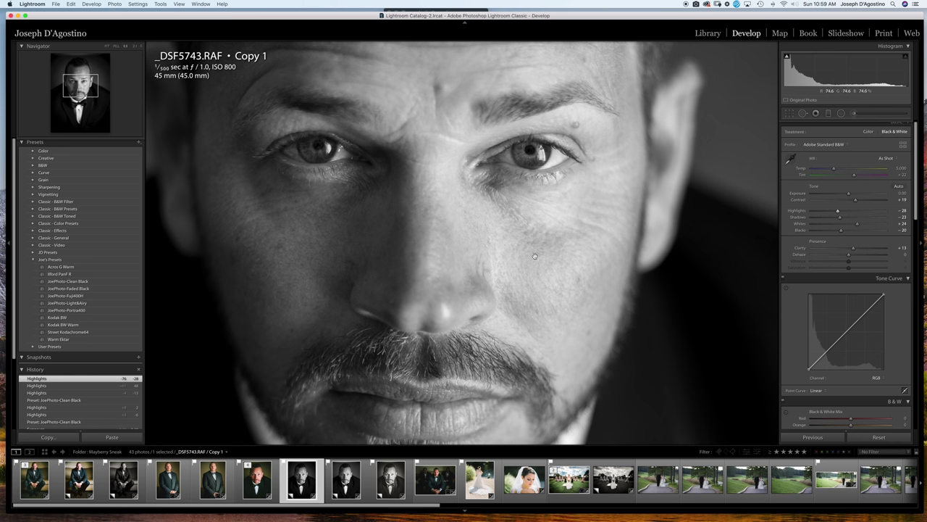
pyautogui.moveTo(455, 283); pyautogui.dragTo(434, 250)
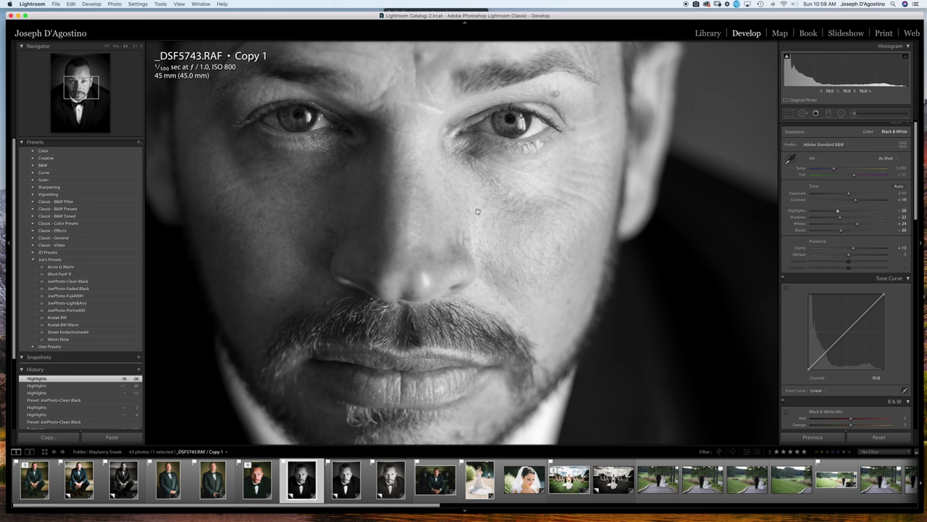
# Try highlights at +63, then set highlights to -45, whites to +39 and blacks to -22 on the black-and-white groom portrait
pyautogui.click(862, 212)
pyautogui.moveTo(863, 213); pyautogui.dragTo(872, 211)
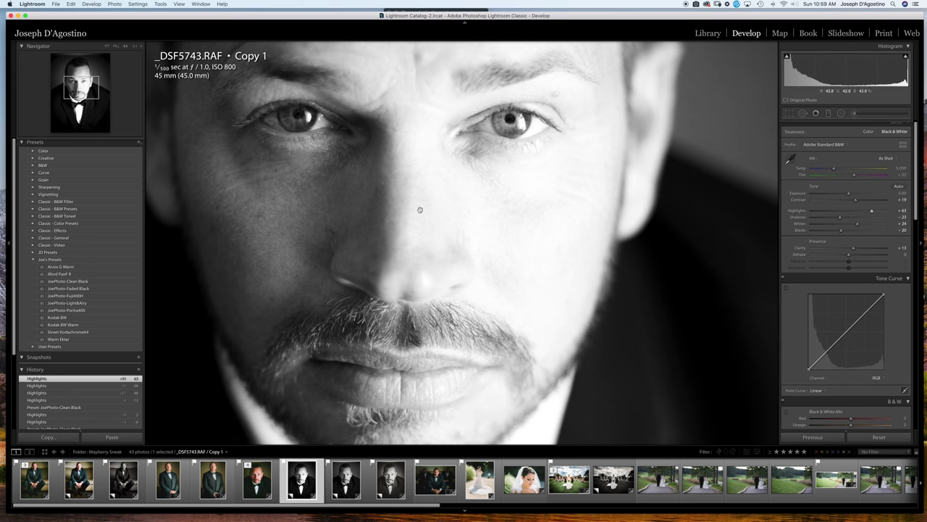
pyautogui.moveTo(872, 211); pyautogui.dragTo(833, 212)
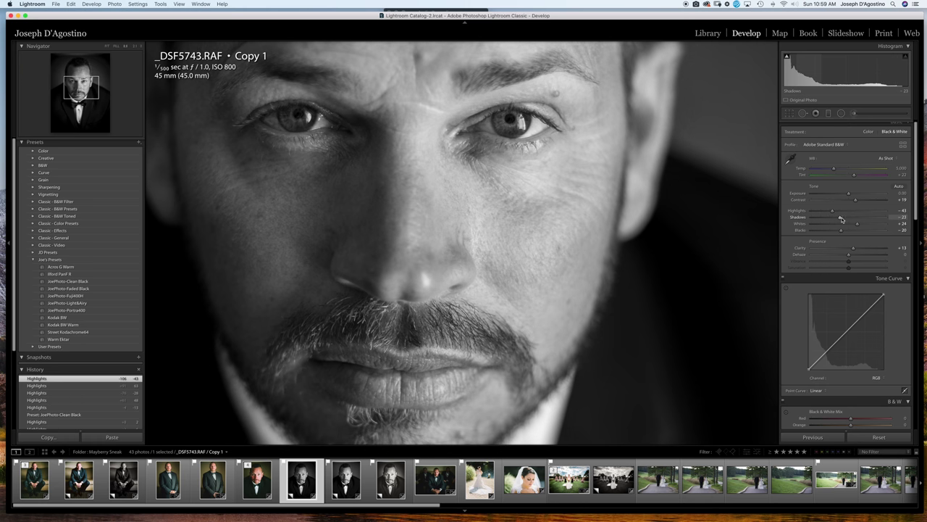
pyautogui.moveTo(857, 225)
pyautogui.mouseDown()
pyautogui.moveTo(829, 226)
pyautogui.moveTo(863, 227)
pyautogui.mouseUp()
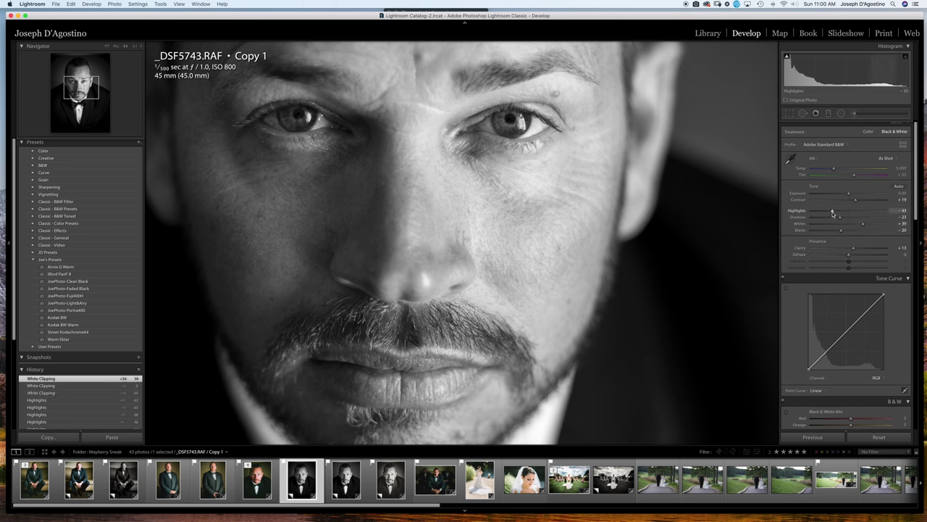
pyautogui.click(419, 197)
pyautogui.click(463, 216)
pyautogui.click(451, 214)
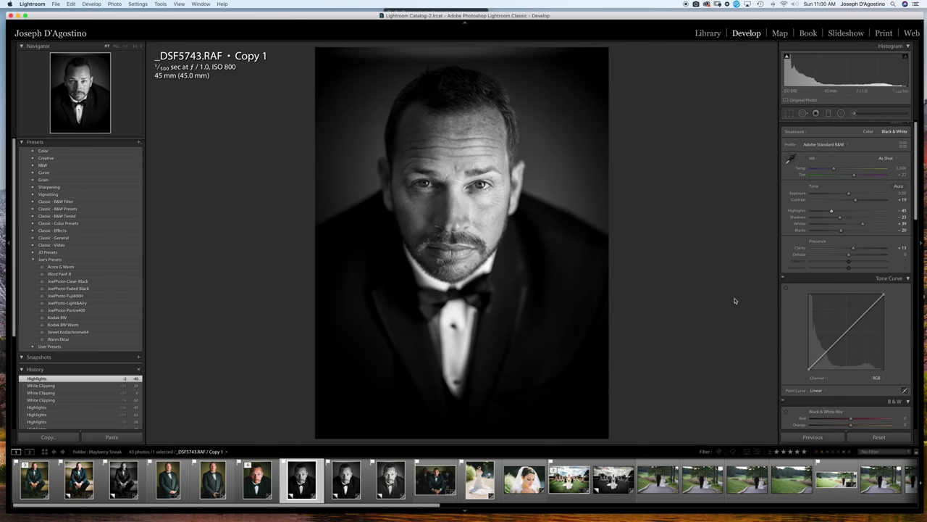
pyautogui.moveTo(841, 232); pyautogui.dragTo(841, 231)
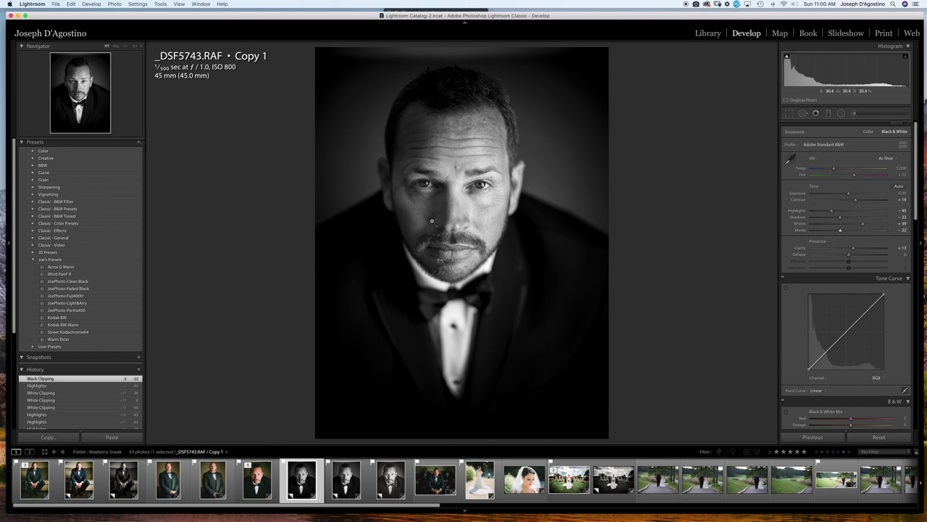
# Reset the groom close-up's develop settings and apply the JoePhoto-Portra400 preset
pyautogui.scroll(-10, 862, 334)
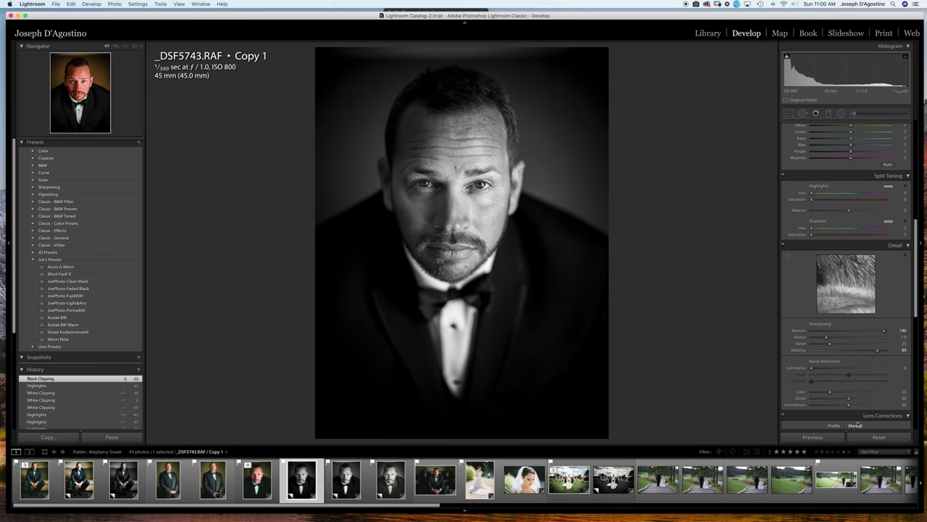
pyautogui.click(879, 436)
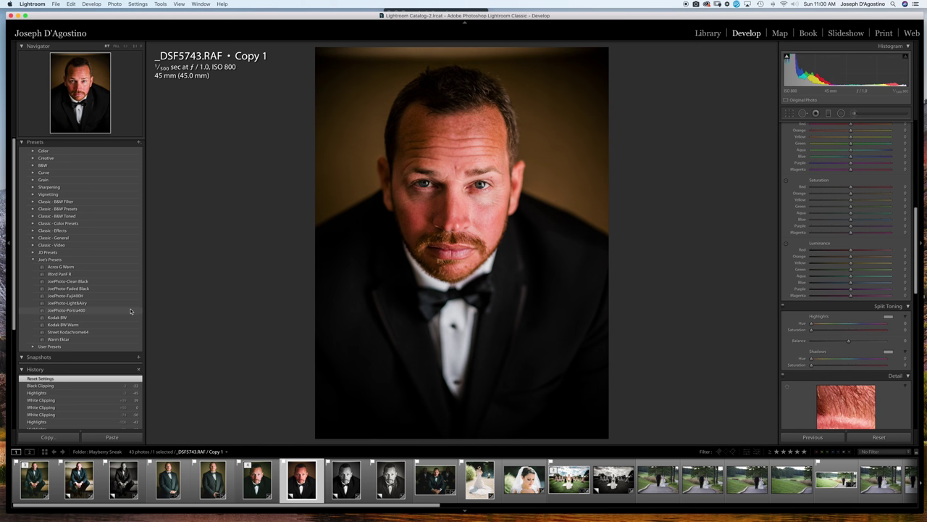
pyautogui.click(131, 311)
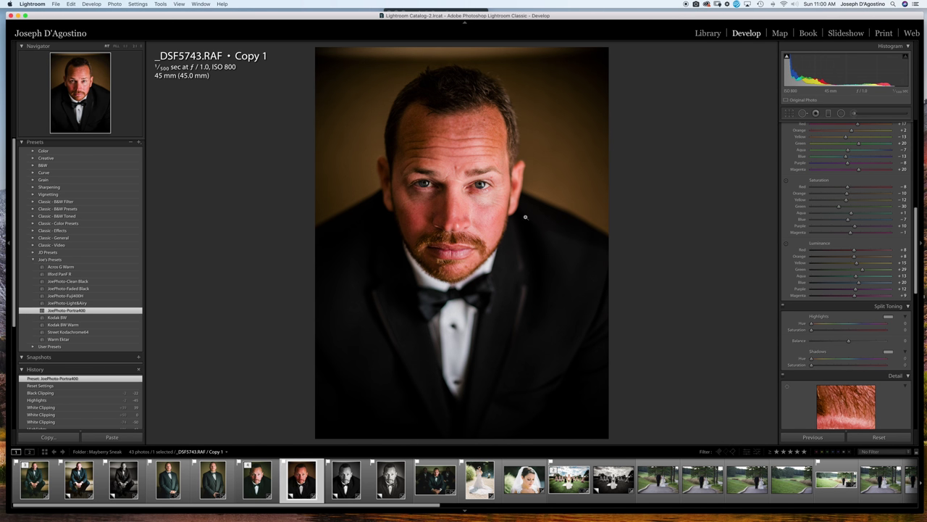
# Cool the groom close-up's temperature to 4,316, set highlights to -54, and check the skin up close
pyautogui.scroll(10, 833, 191)
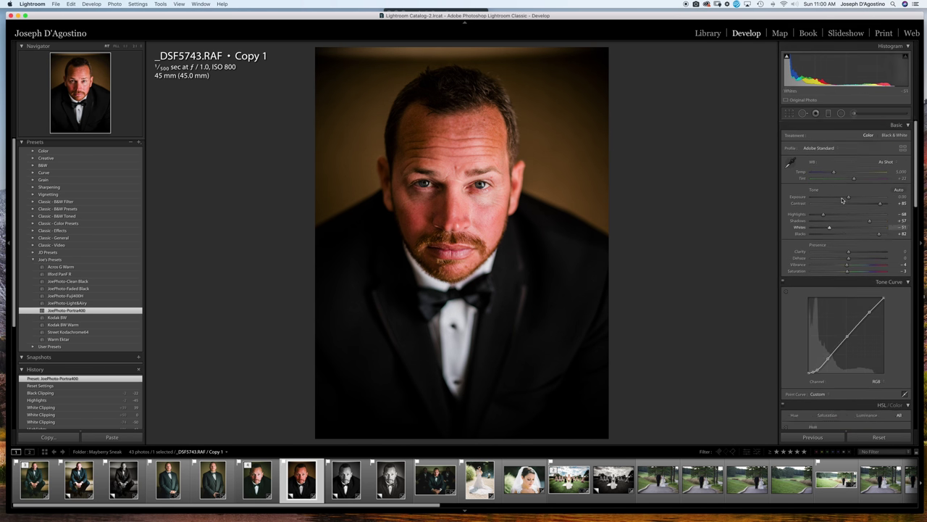
pyautogui.click(833, 173)
pyautogui.moveTo(834, 174)
pyautogui.mouseDown()
pyautogui.moveTo(862, 177)
pyautogui.moveTo(828, 175)
pyautogui.mouseUp()
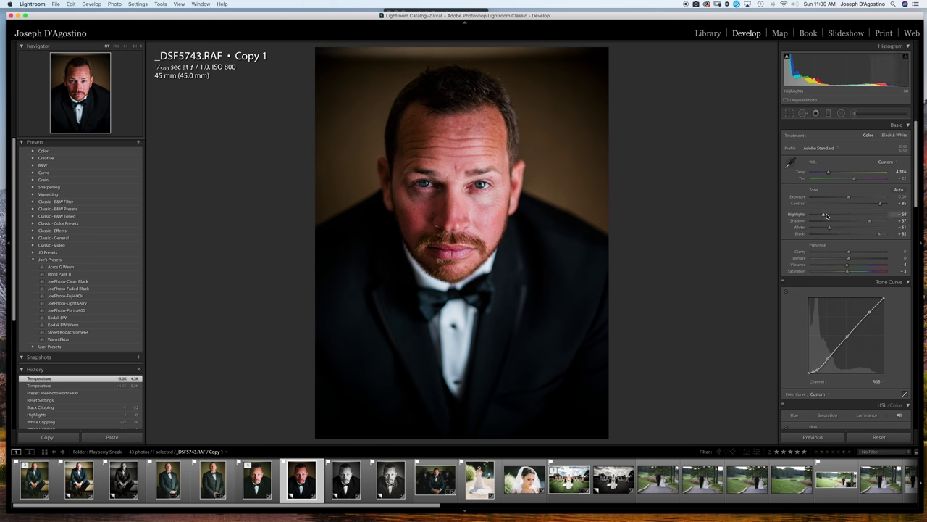
pyautogui.moveTo(824, 216); pyautogui.dragTo(815, 216)
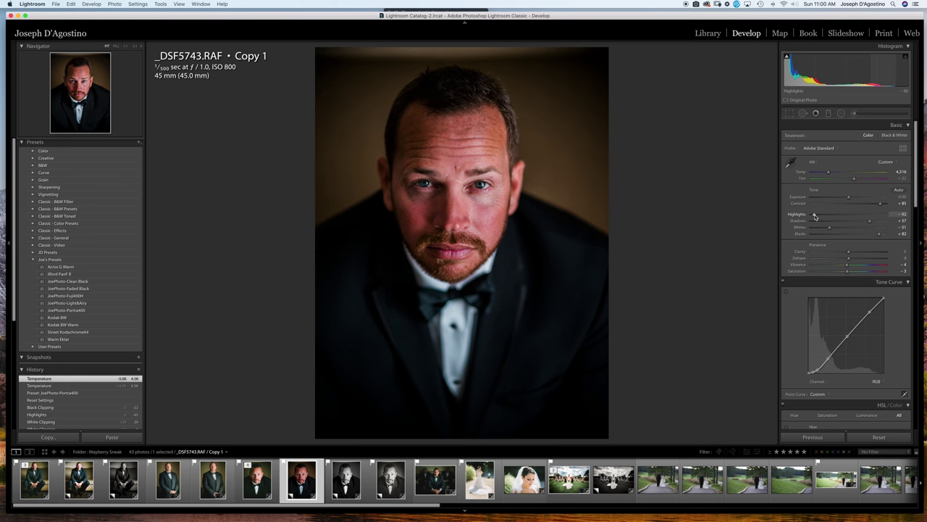
pyautogui.doubleClick(815, 216)
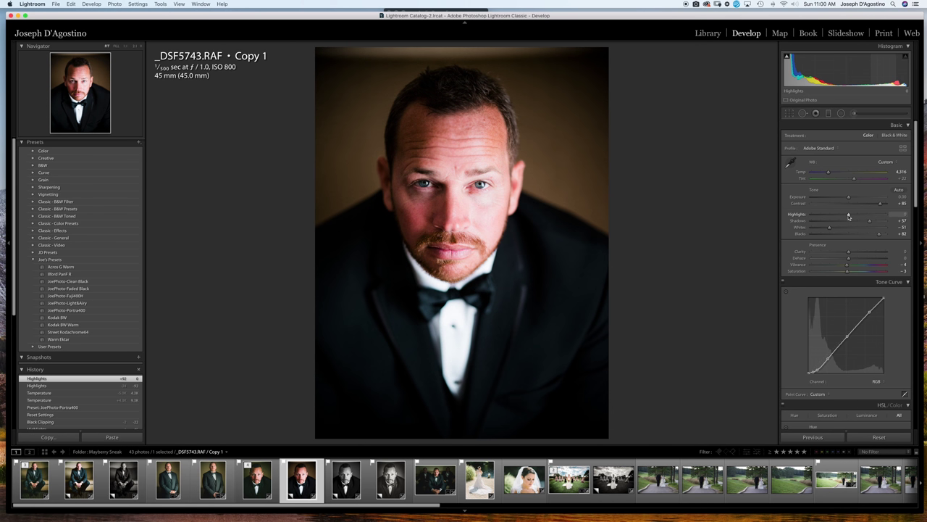
pyautogui.moveTo(844, 216); pyautogui.dragTo(829, 217)
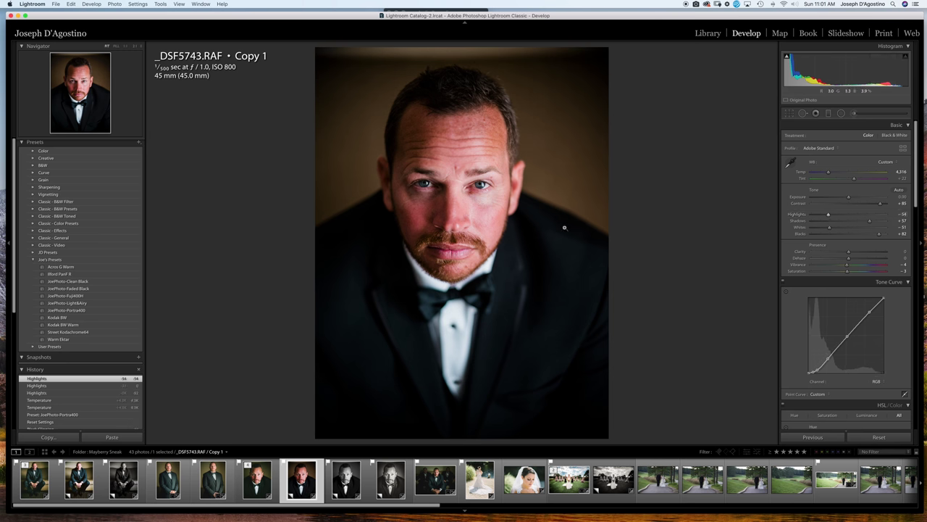
pyautogui.click(458, 200)
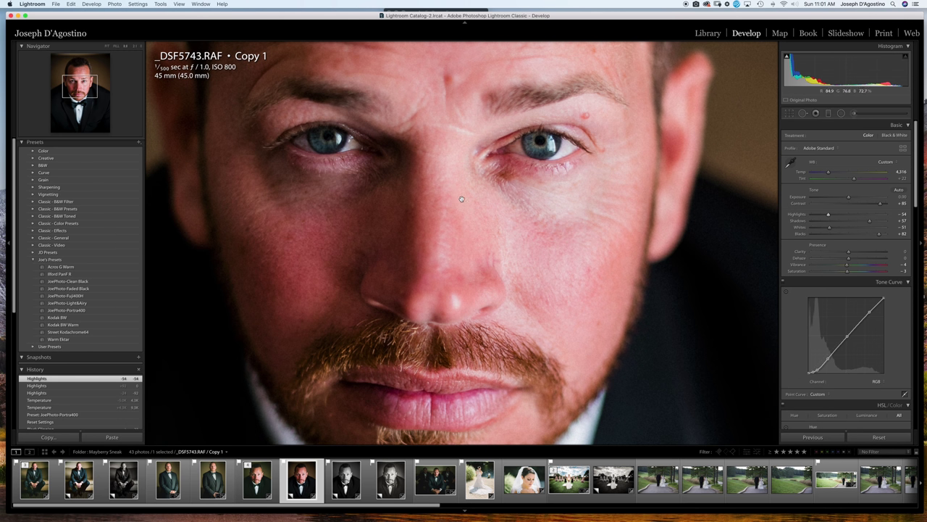
pyautogui.click(461, 199)
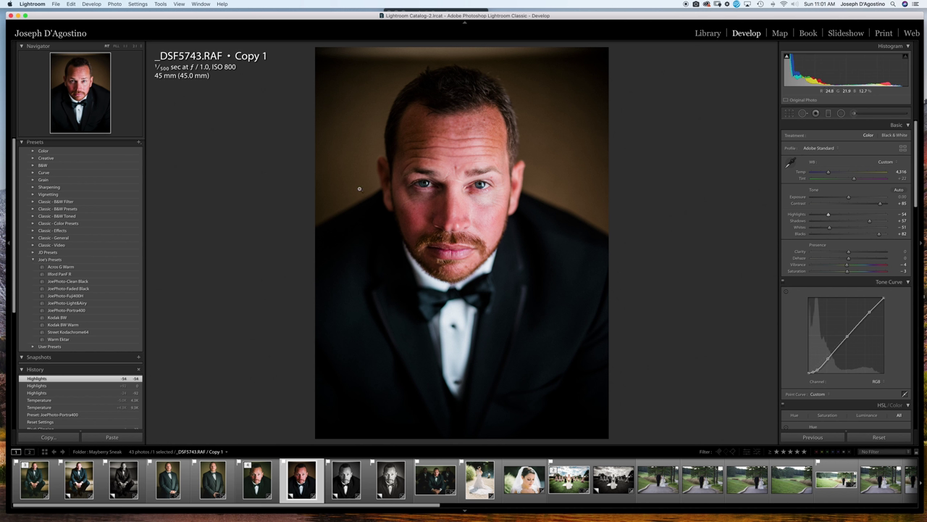
# Remove the grain from the groom close-up by setting its amount to 0, checking the effect on the face
pyautogui.scroll(-10, 807, 274)
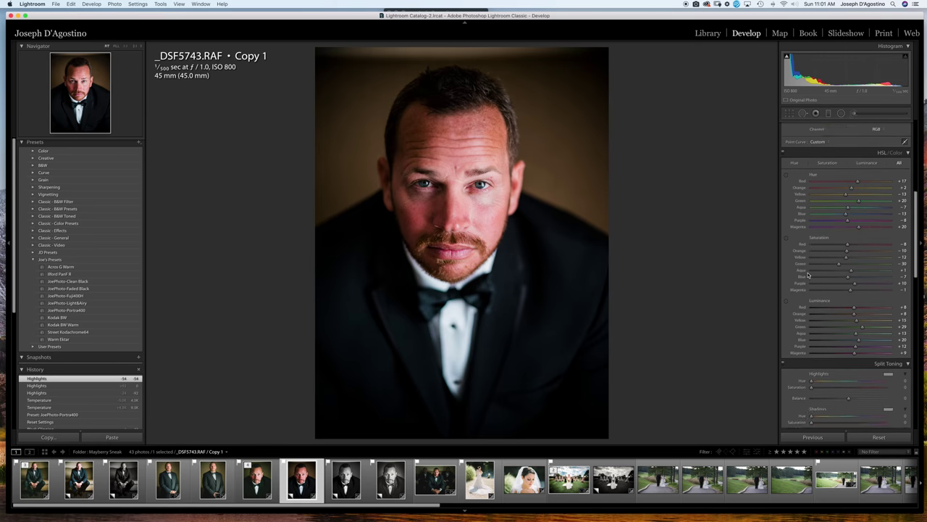
pyautogui.scroll(-3, 806, 276)
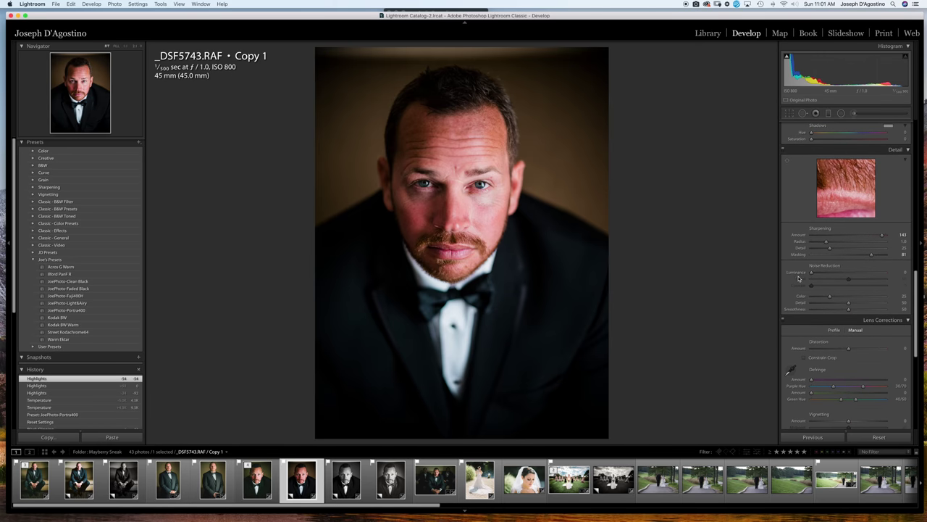
pyautogui.scroll(-5, 799, 279)
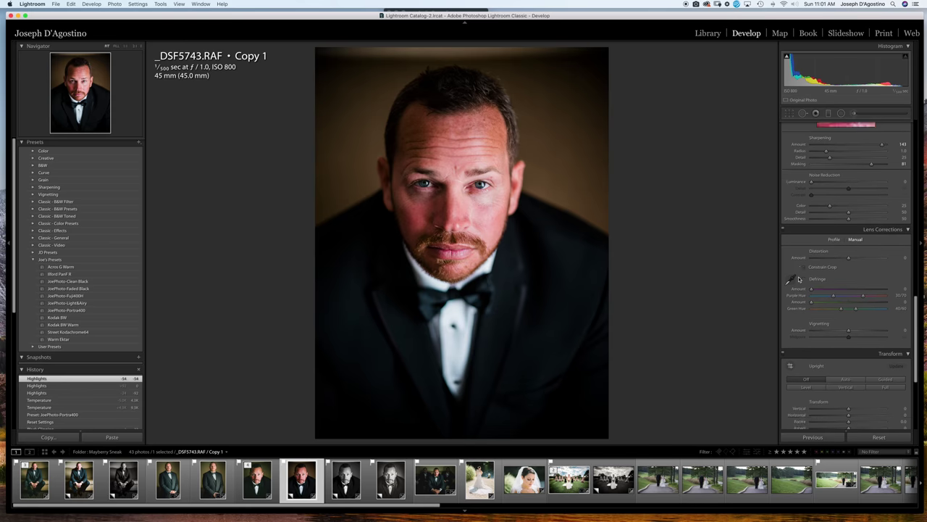
pyautogui.scroll(-3, 799, 279)
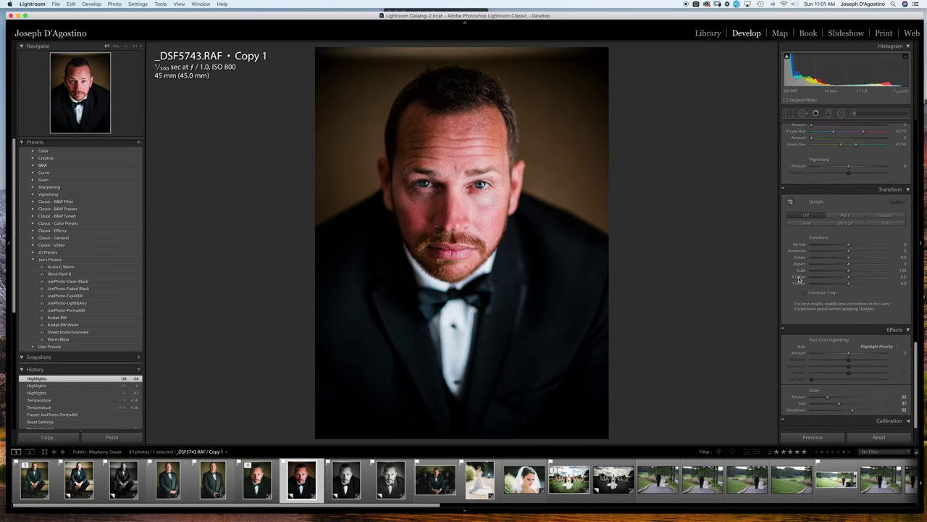
pyautogui.click(513, 178)
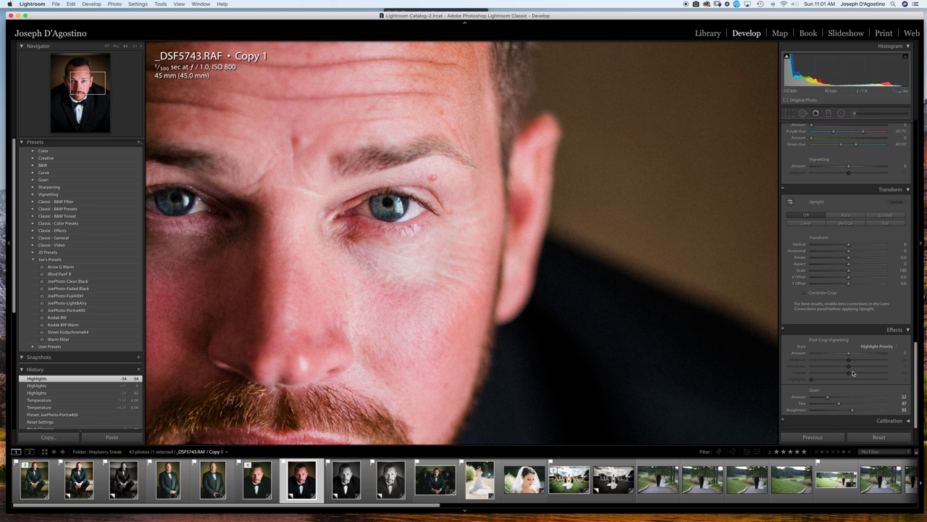
pyautogui.moveTo(828, 399); pyautogui.dragTo(800, 401)
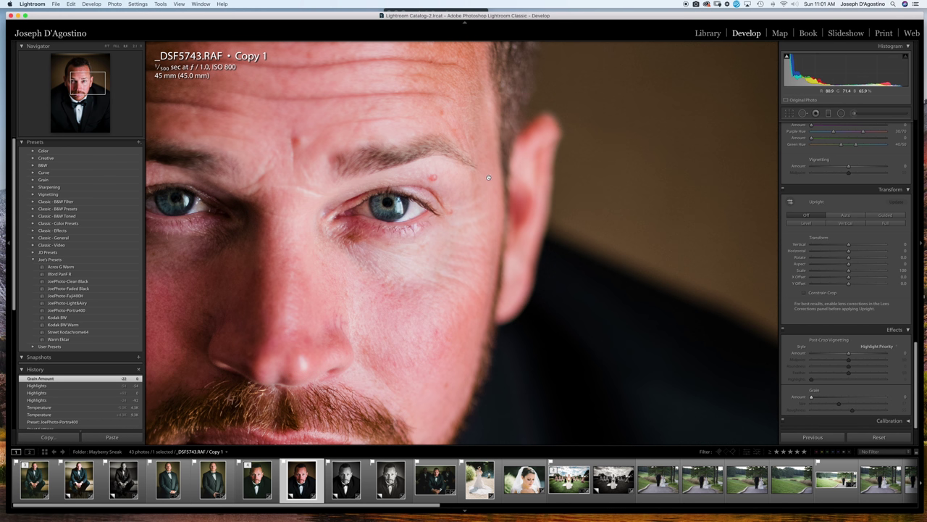
pyautogui.click(637, 323)
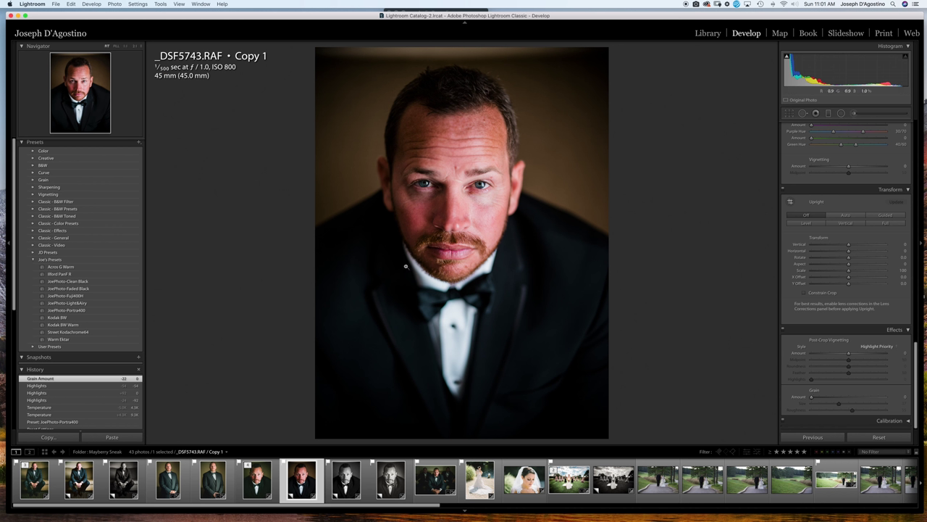
# Select the photo _JD55276.NEF of the bride and groom walking along the tree-lined path
pyautogui.scroll(-3, 713, 482)
pyautogui.scroll(-5, 713, 481)
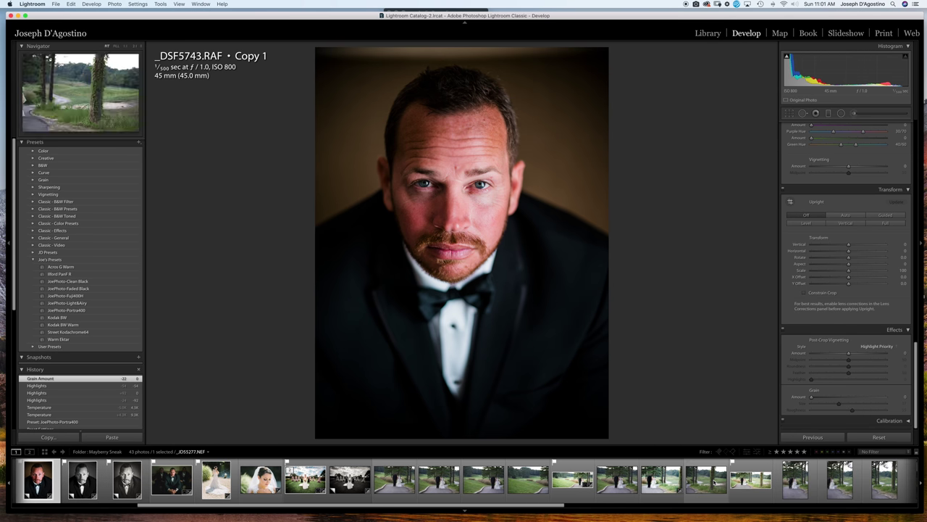
pyautogui.scroll(-1, 713, 482)
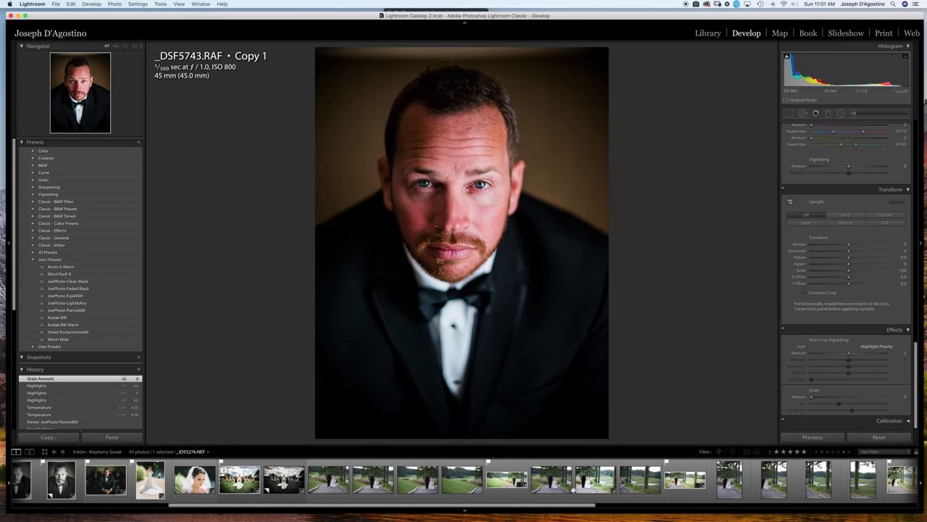
pyautogui.click(595, 480)
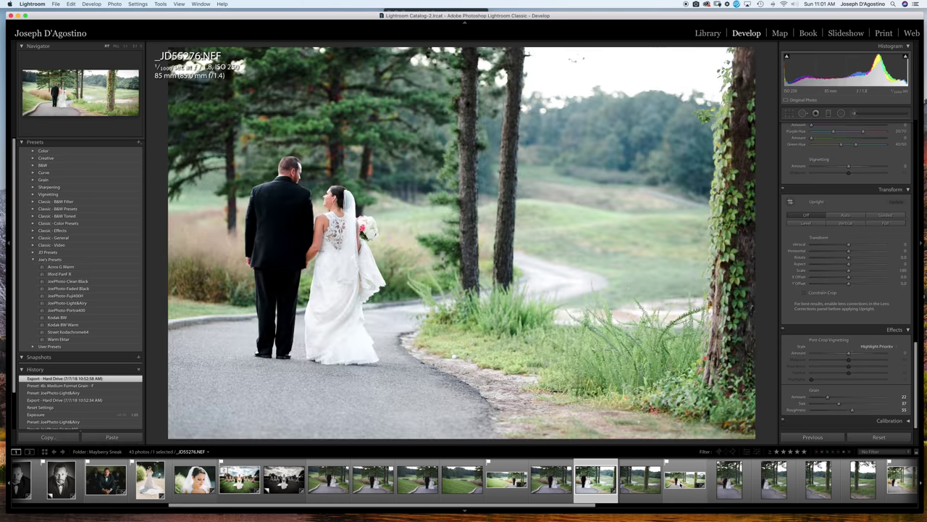
# View the panorama _JD55275-Pano.dng, return to _JD55276.NEF, reset its develop settings and inspect the couple up close
pyautogui.click(679, 483)
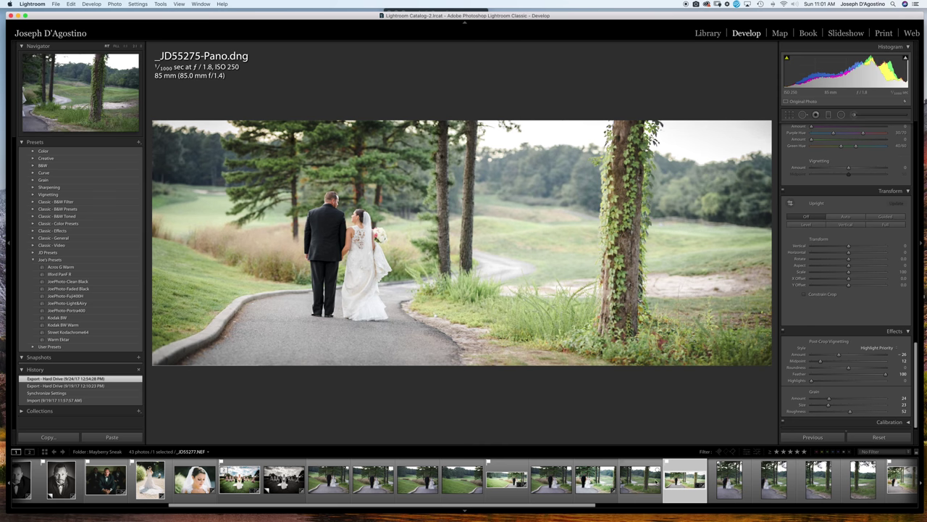
pyautogui.click(596, 480)
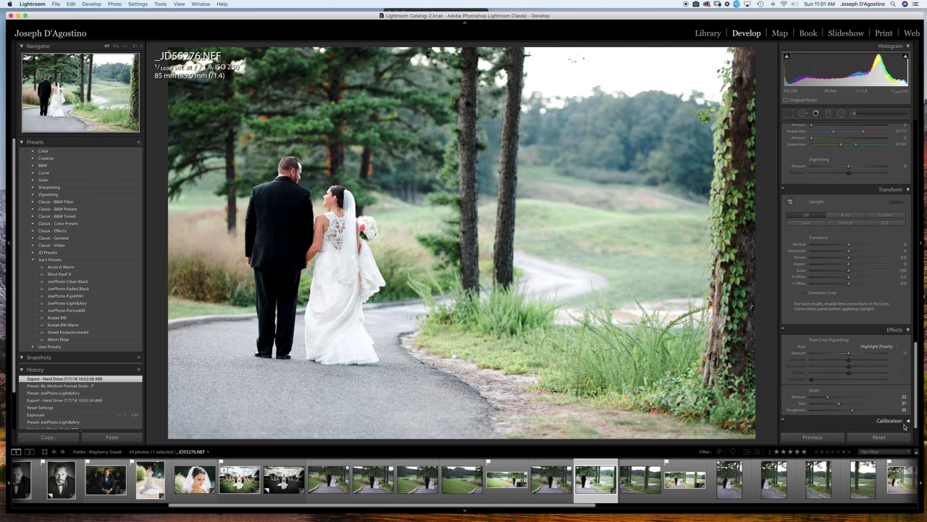
pyautogui.click(884, 438)
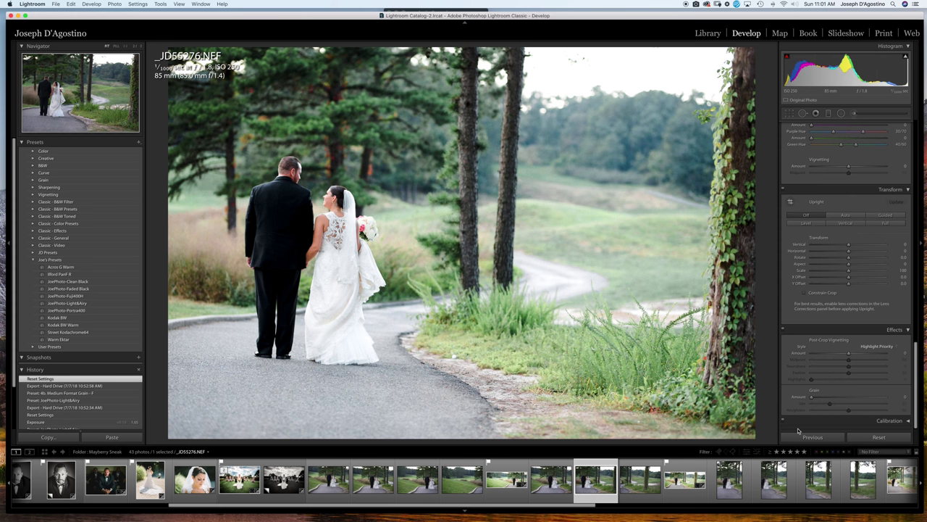
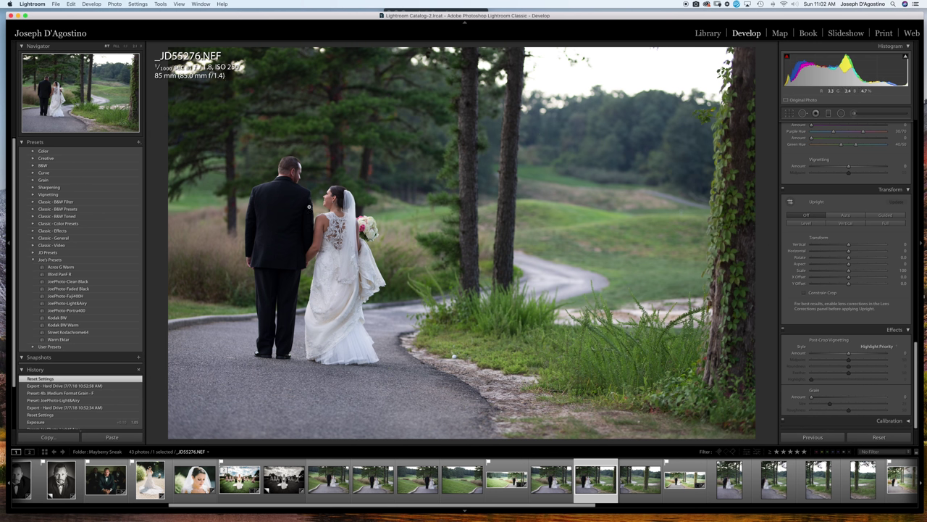
pyautogui.click(278, 193)
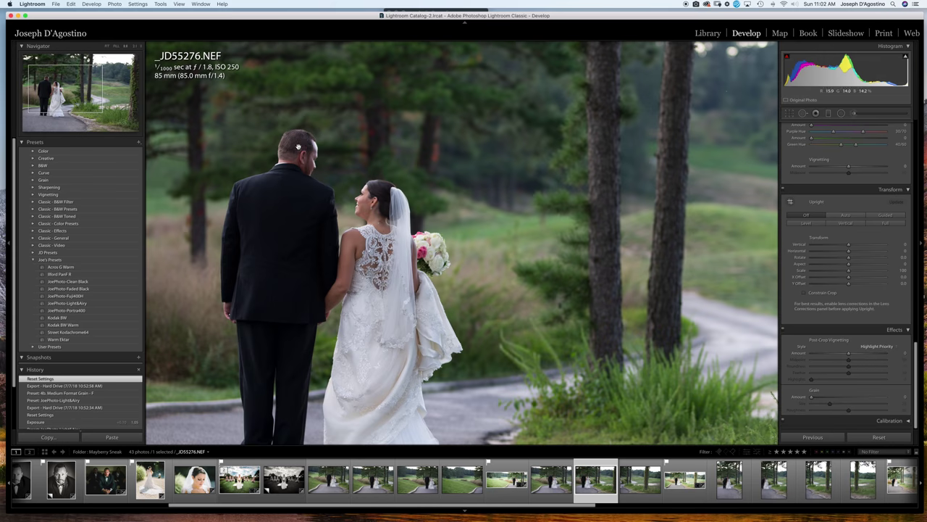
pyautogui.click(470, 234)
# Try an exposure of +0.65 on the unedited path photo and restore the exposure to its default
pyautogui.scroll(1, 842, 237)
pyautogui.scroll(15, 842, 237)
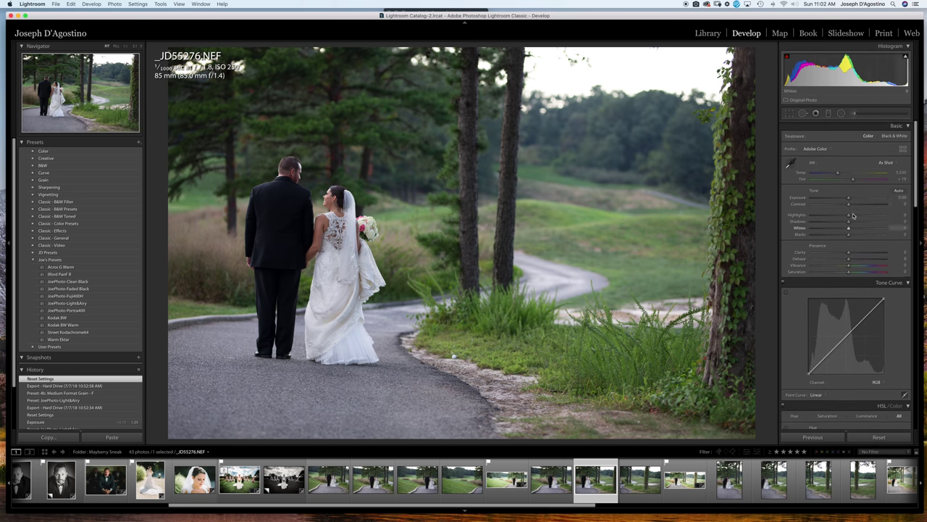
pyautogui.moveTo(849, 198); pyautogui.dragTo(854, 197)
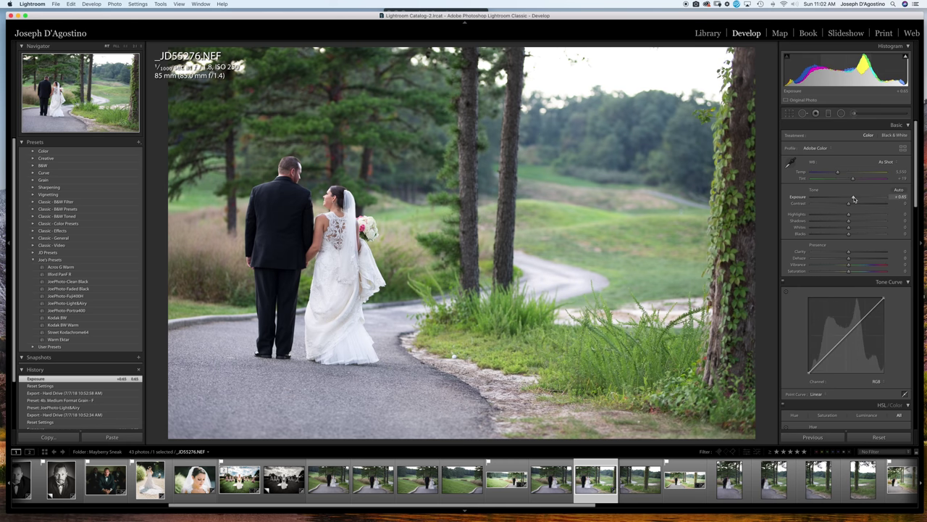
pyautogui.doubleClick(854, 198)
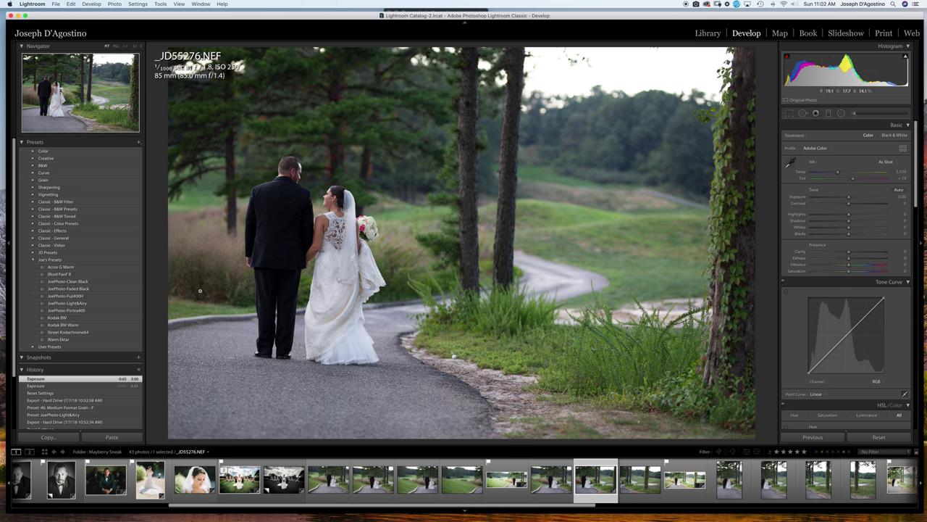
# Apply the JoePhoto-Light&Airy preset to the path photo and check the bride and groom up close
pyautogui.click(137, 304)
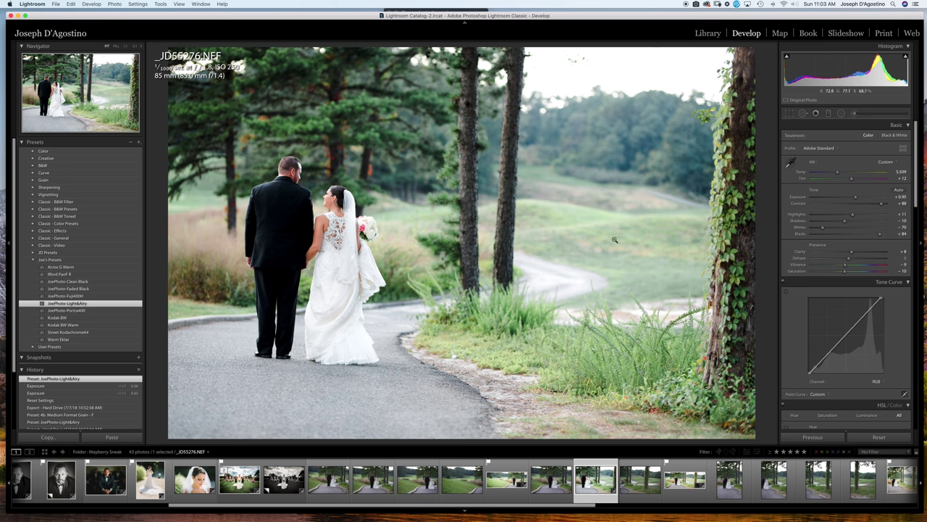
pyautogui.click(331, 212)
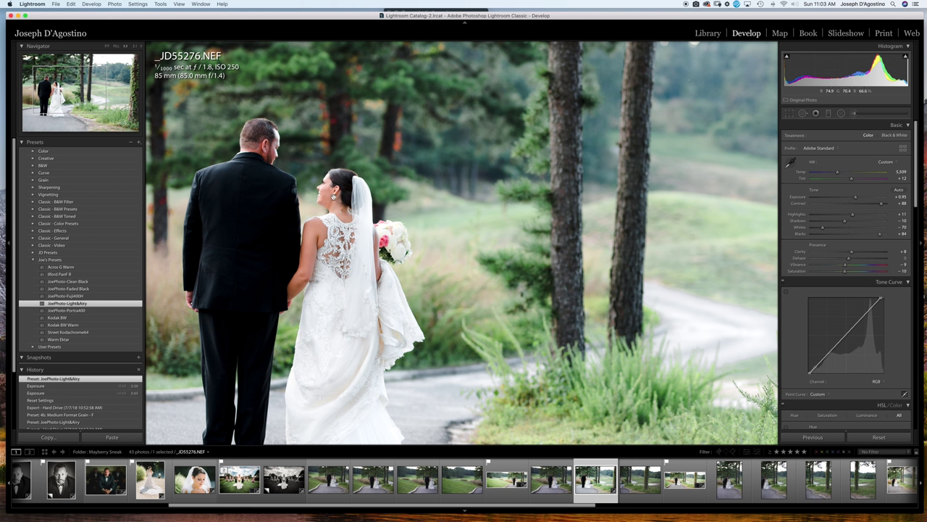
pyautogui.click(335, 194)
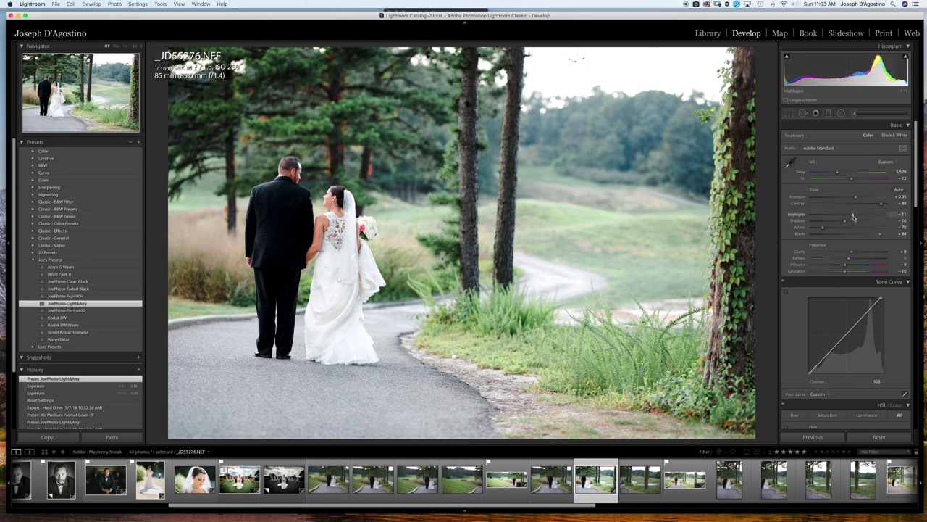
# Try the highlights at -100 and at 0, and reapply the JoePhoto-Light&Airy preset to restore them
pyautogui.moveTo(854, 216); pyautogui.dragTo(813, 216)
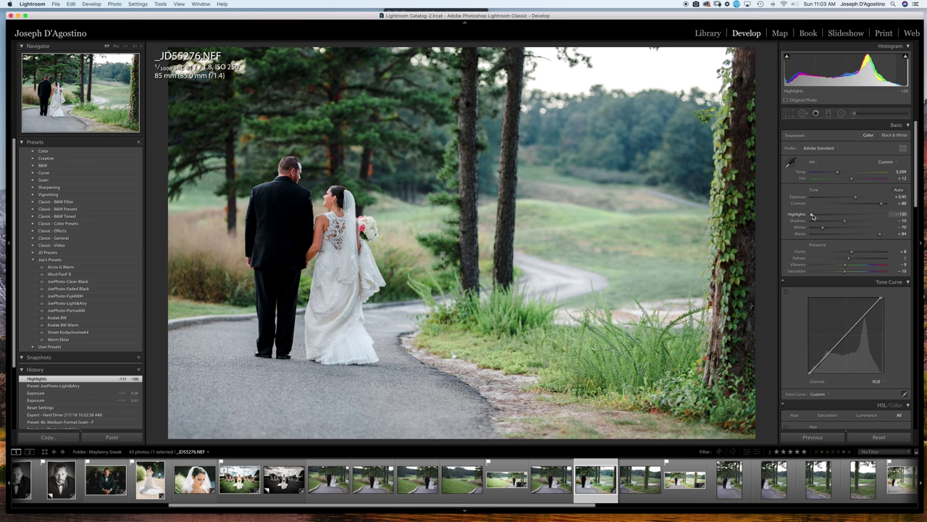
pyautogui.doubleClick(851, 216)
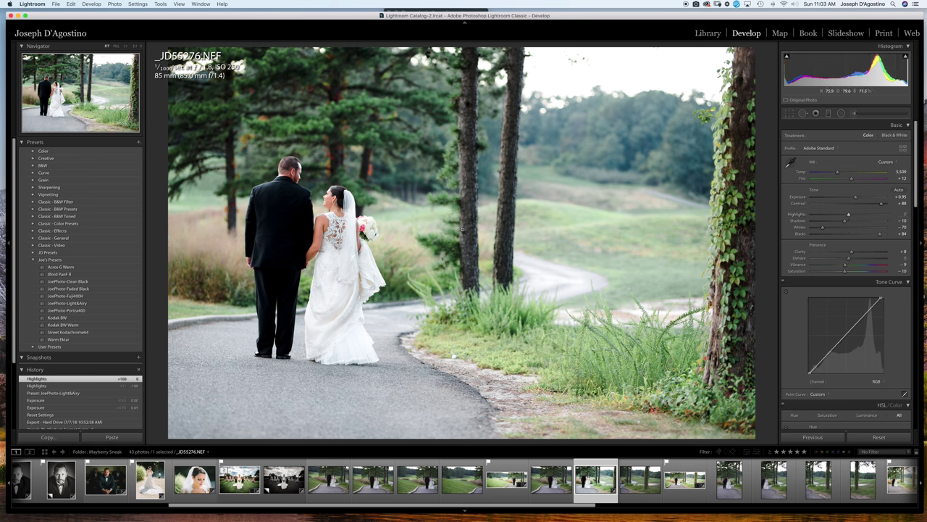
pyautogui.click(106, 305)
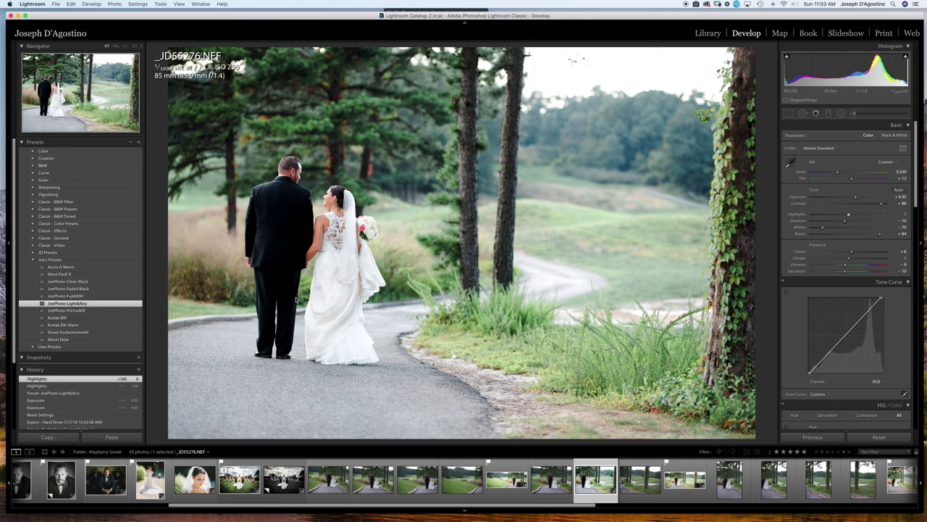
# Brighten the Light&Airy version of the path photo by setting the exposure to +1.45
pyautogui.click(856, 198)
pyautogui.moveTo(856, 198)
pyautogui.mouseDown()
pyautogui.moveTo(848, 198)
pyautogui.moveTo(857, 198)
pyautogui.mouseUp()
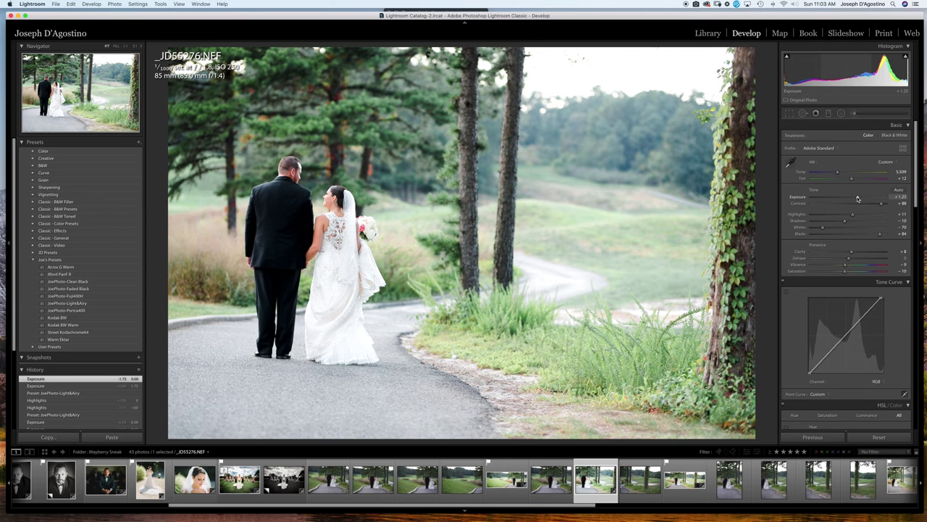
pyautogui.moveTo(857, 198); pyautogui.dragTo(859, 199)
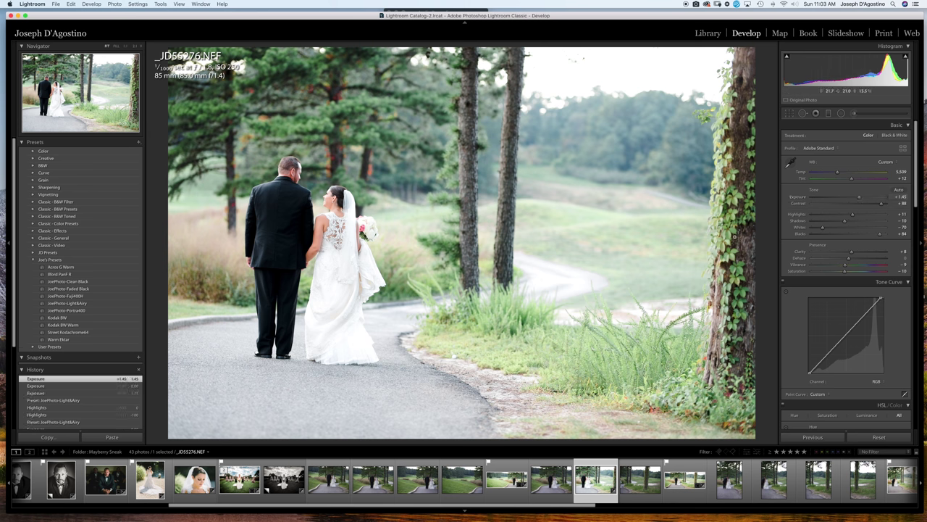
# Add a post-crop vignette to the path photo with amount -26, midpoint 9 and highlights 100
pyautogui.scroll(-10, 830, 252)
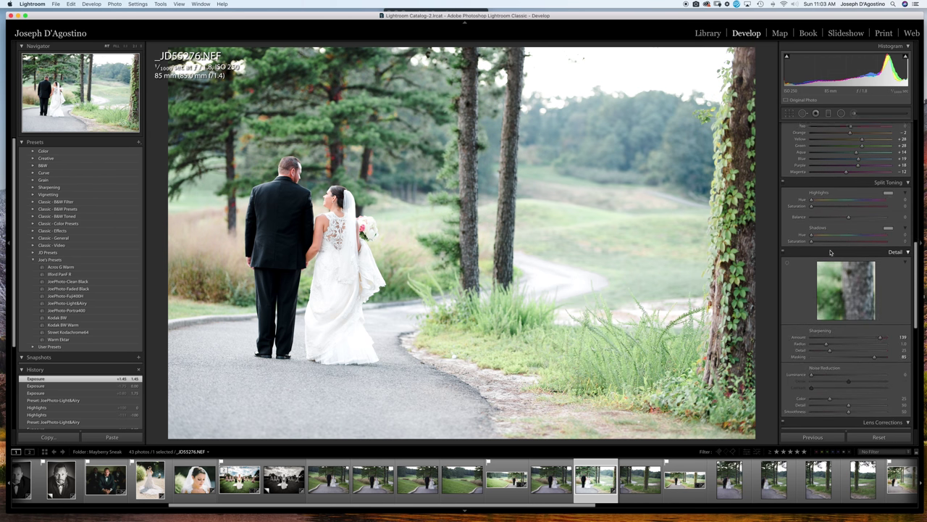
pyautogui.scroll(-10, 830, 252)
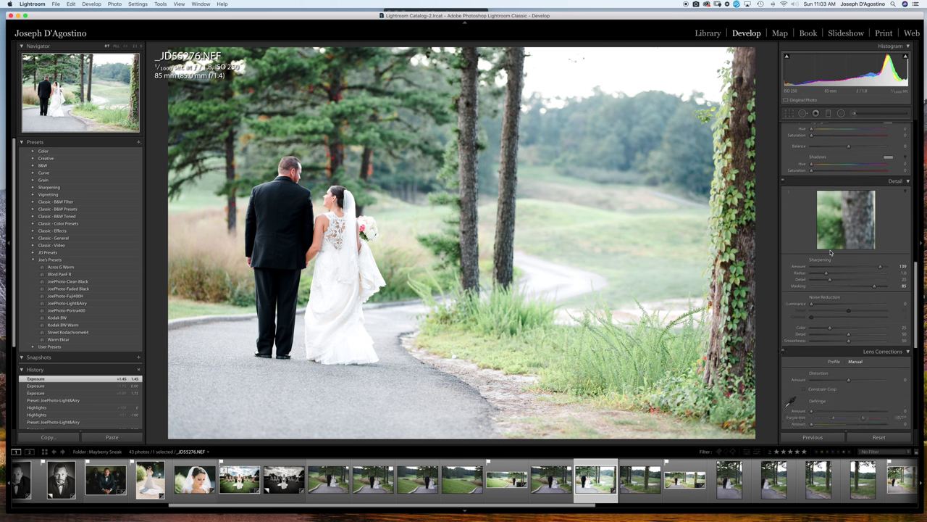
pyautogui.moveTo(848, 352); pyautogui.dragTo(889, 379)
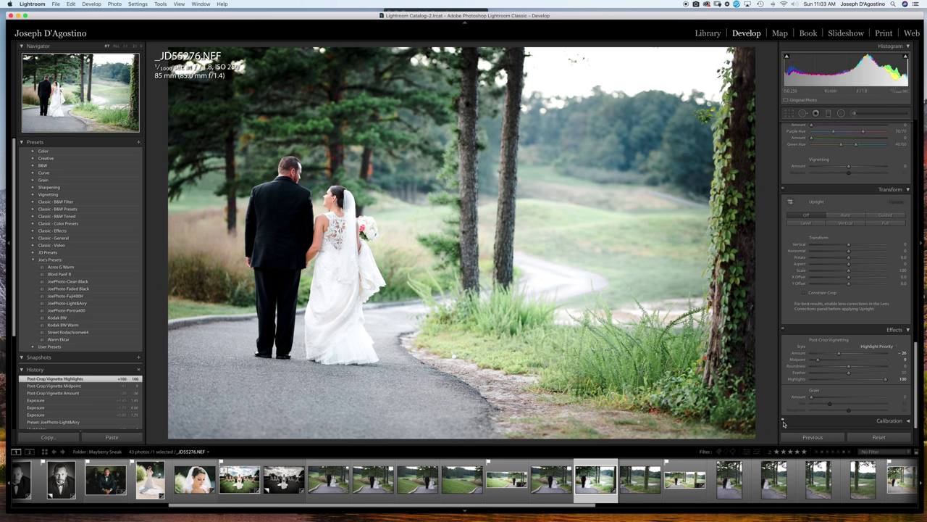
# Compare the path photo without and with its effects, and reset the post-crop vignette amount to 0
pyautogui.click(782, 331)
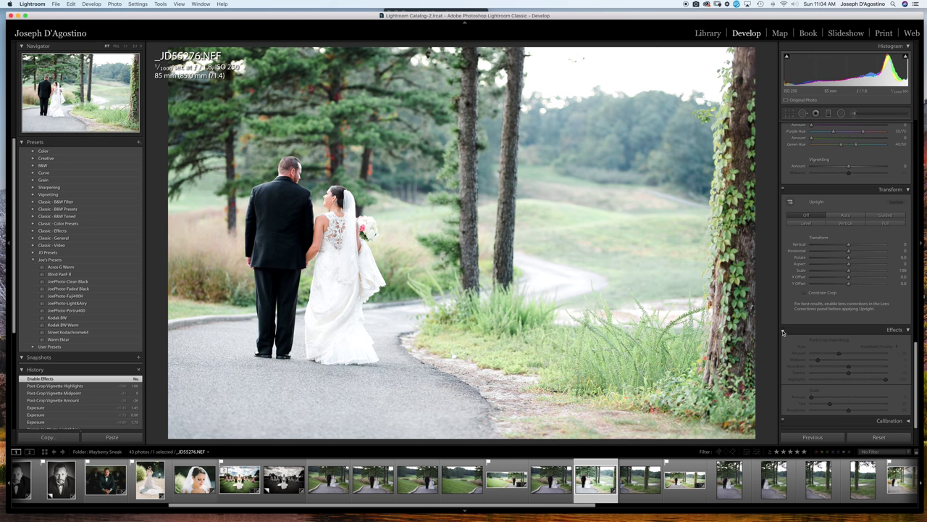
pyautogui.click(783, 331)
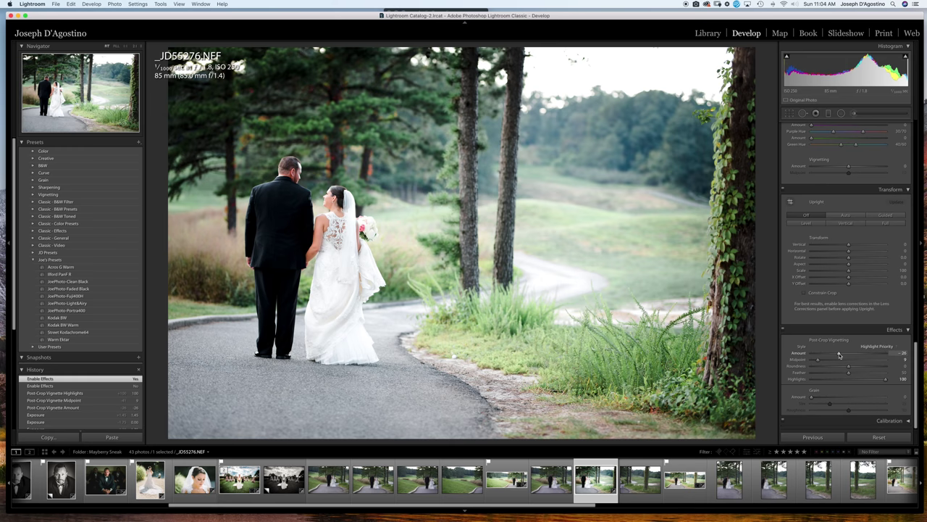
pyautogui.doubleClick(839, 355)
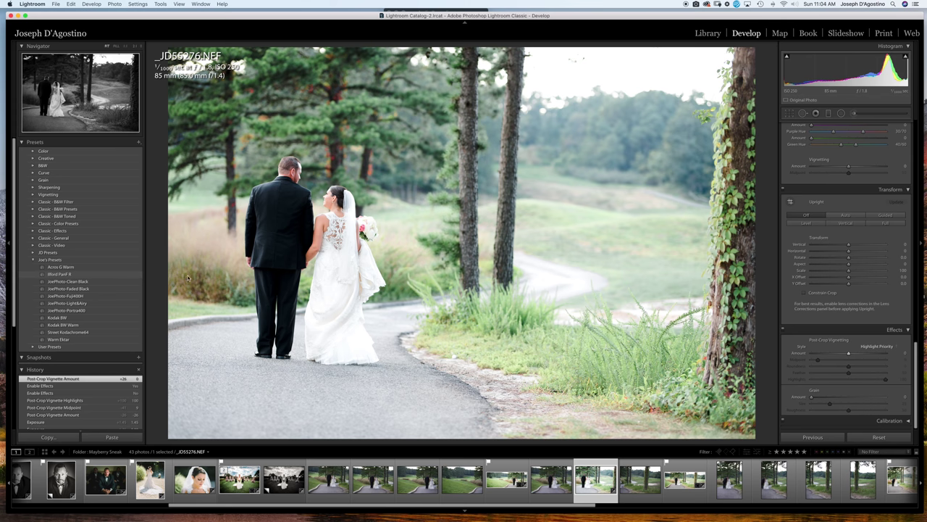
# Reset the path photo's develop settings, apply the JoePhoto-Clean Black preset and set its post-crop vignette amount to 0
pyautogui.click(879, 437)
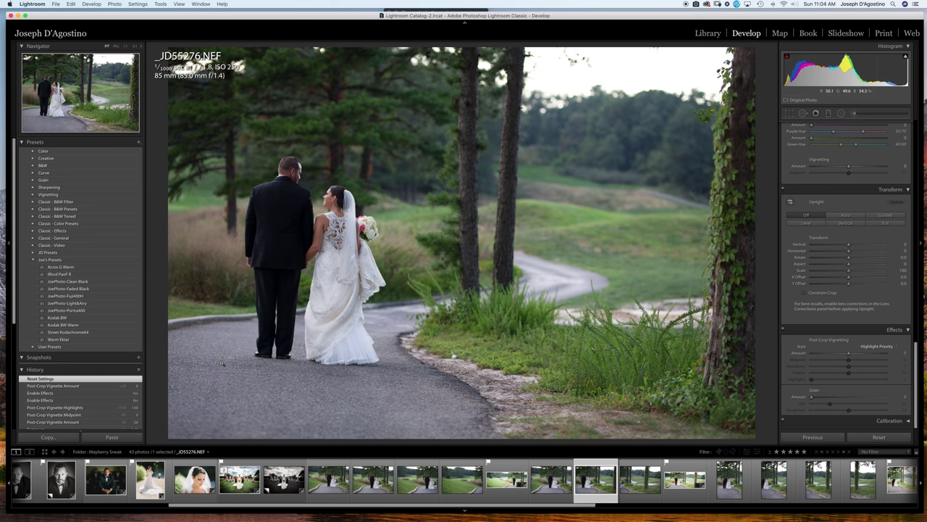
pyautogui.click(93, 281)
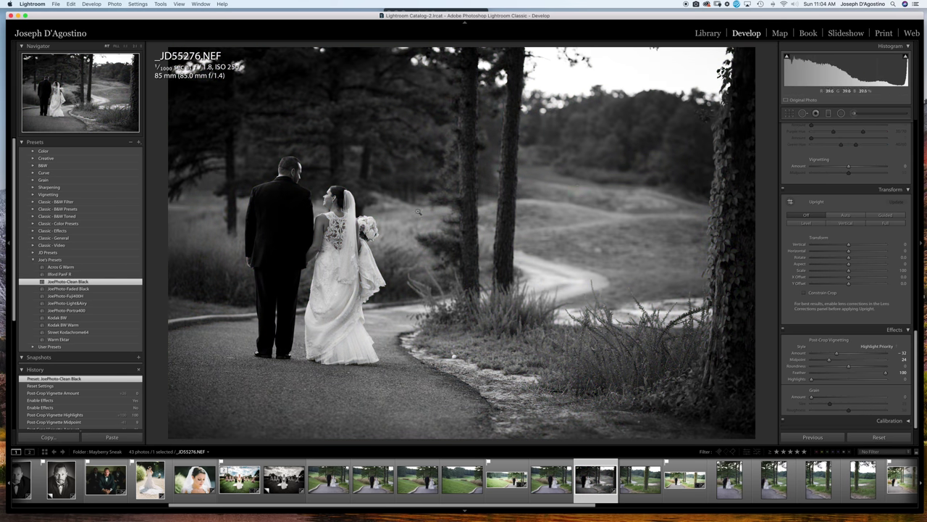
pyautogui.doubleClick(838, 354)
# Set the black-and-white path photo's exposure to +0.90, shadows to +6 and highlights to -80
pyautogui.scroll(10, 840, 290)
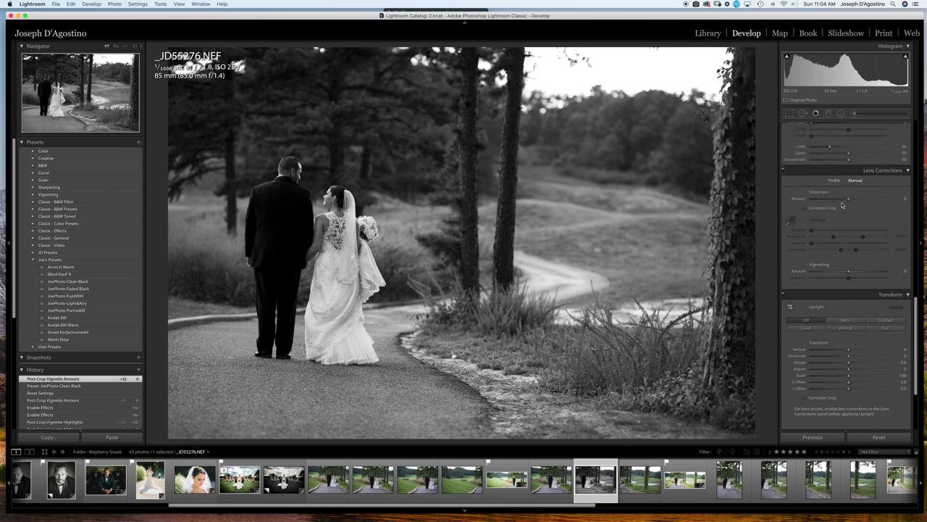
pyautogui.scroll(2, 842, 194)
pyautogui.moveTo(848, 196); pyautogui.dragTo(852, 223)
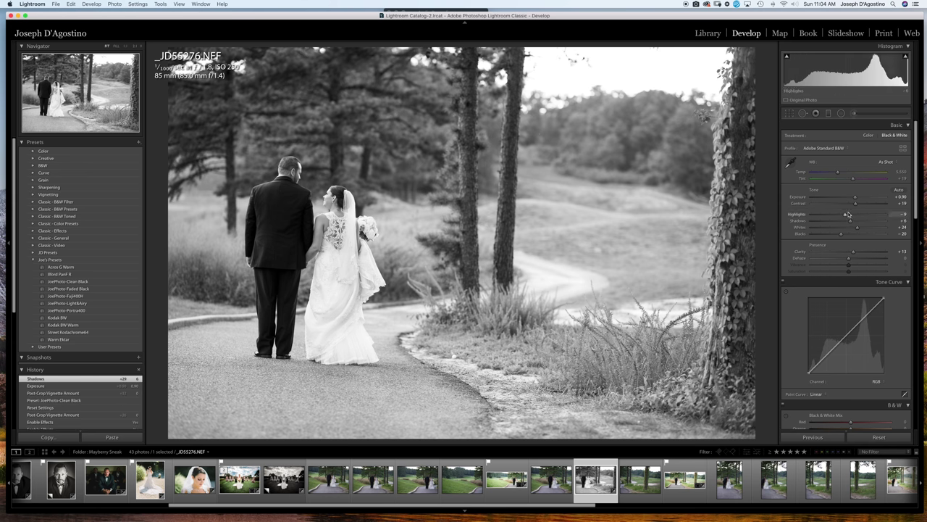
pyautogui.moveTo(845, 216); pyautogui.dragTo(822, 218)
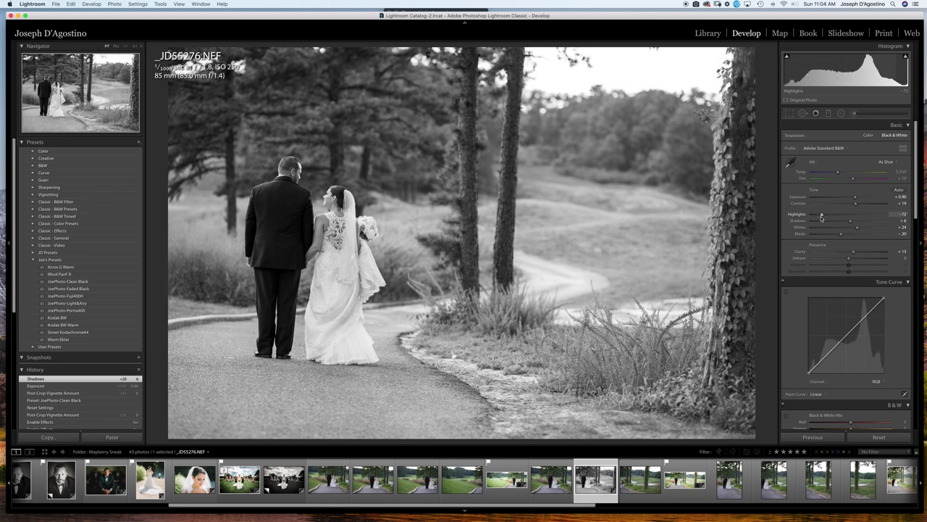
pyautogui.moveTo(821, 216); pyautogui.dragTo(822, 216)
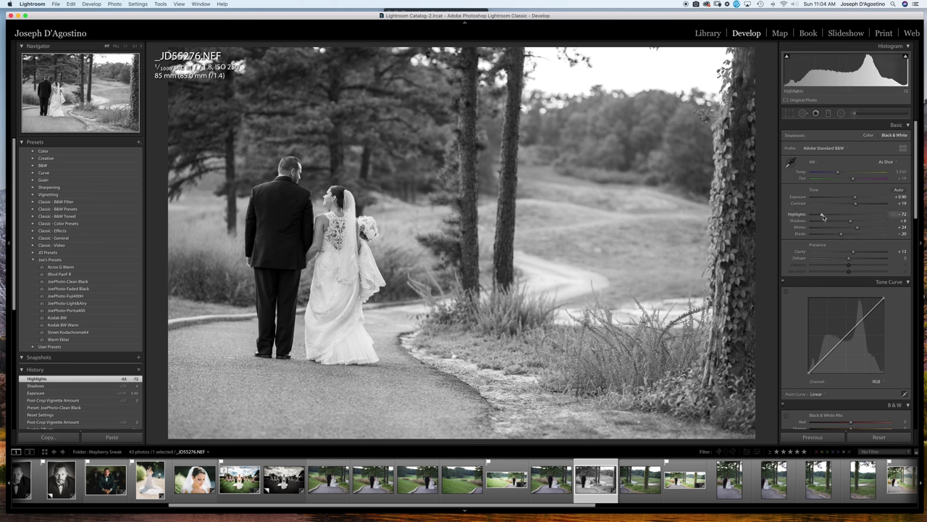
pyautogui.moveTo(822, 216); pyautogui.dragTo(820, 215)
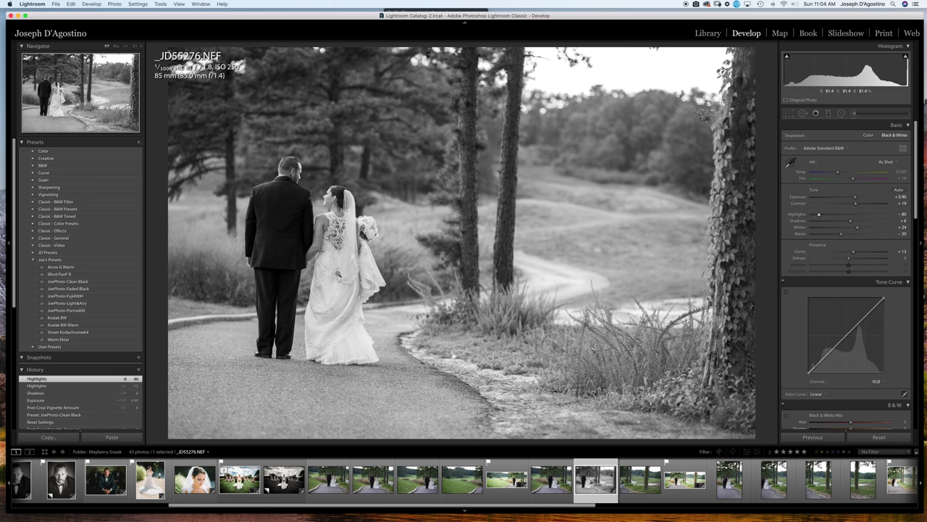
# Check the couple up close and set the contrast to +72, clarity to +24 and blacks to +28
pyautogui.click(338, 274)
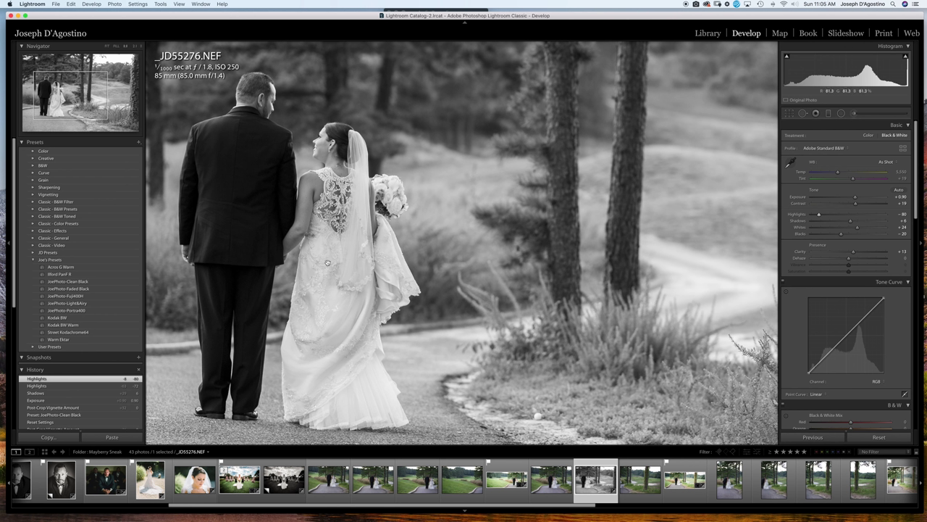
pyautogui.click(323, 265)
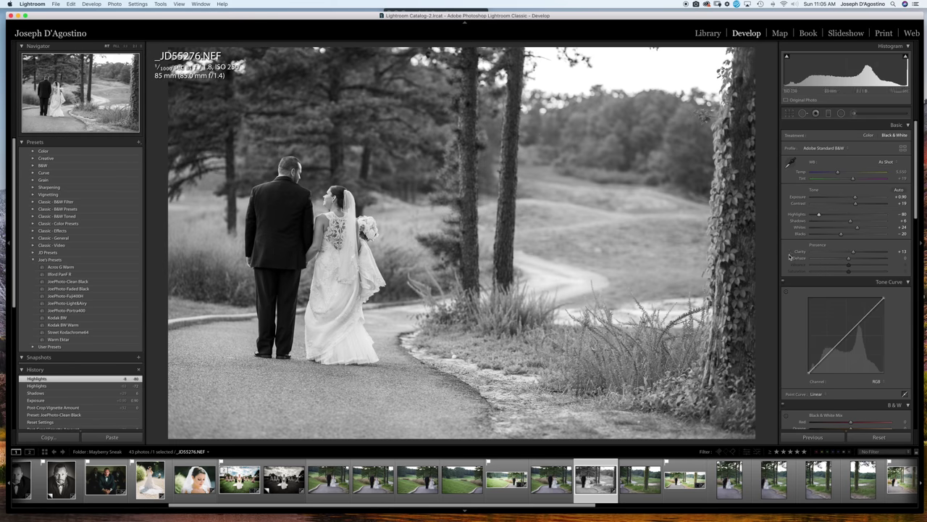
pyautogui.moveTo(855, 203); pyautogui.dragTo(875, 206)
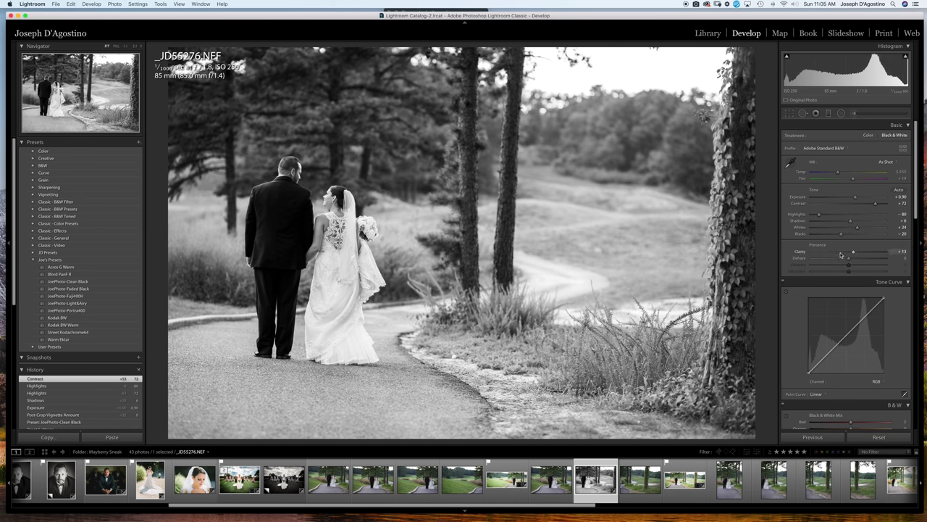
pyautogui.moveTo(855, 252)
pyautogui.mouseDown()
pyautogui.moveTo(843, 236)
pyautogui.moveTo(861, 236)
pyautogui.mouseUp()
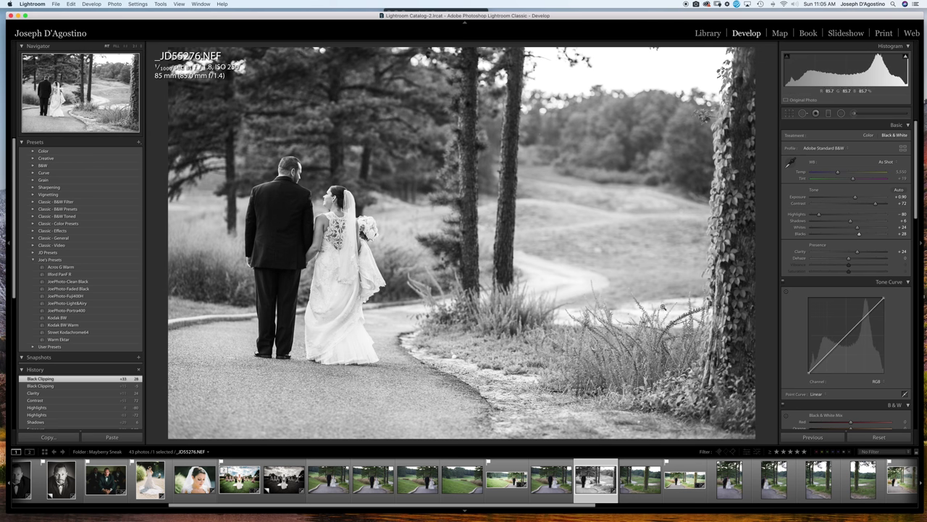
# Add a post-crop vignette to the black-and-white path photo with amount -24, midpoint 0 and highlights 100
pyautogui.scroll(-10, 836, 314)
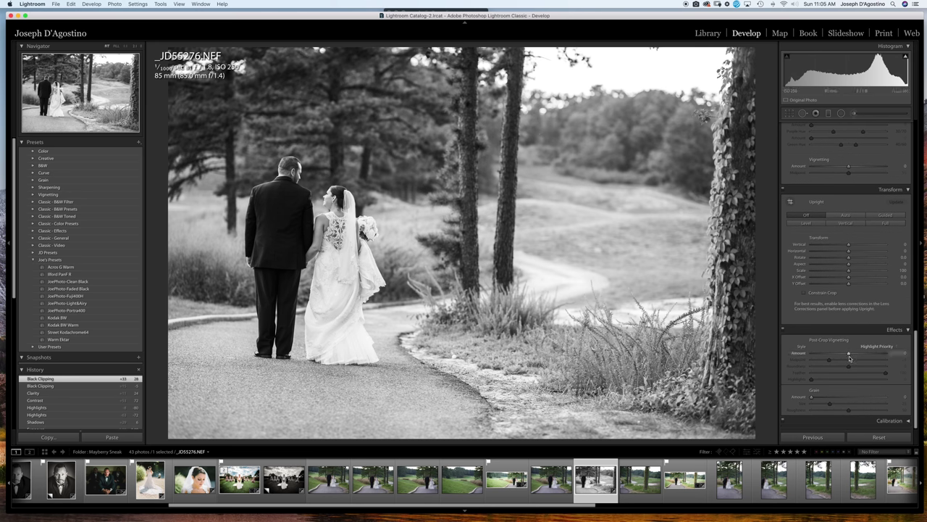
pyautogui.moveTo(849, 355); pyautogui.dragTo(885, 378)
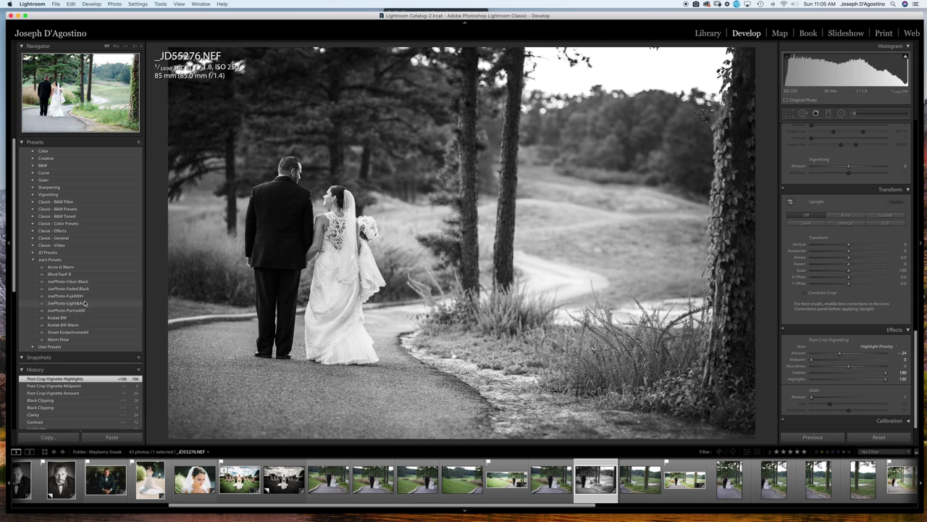
pyautogui.click(109, 281)
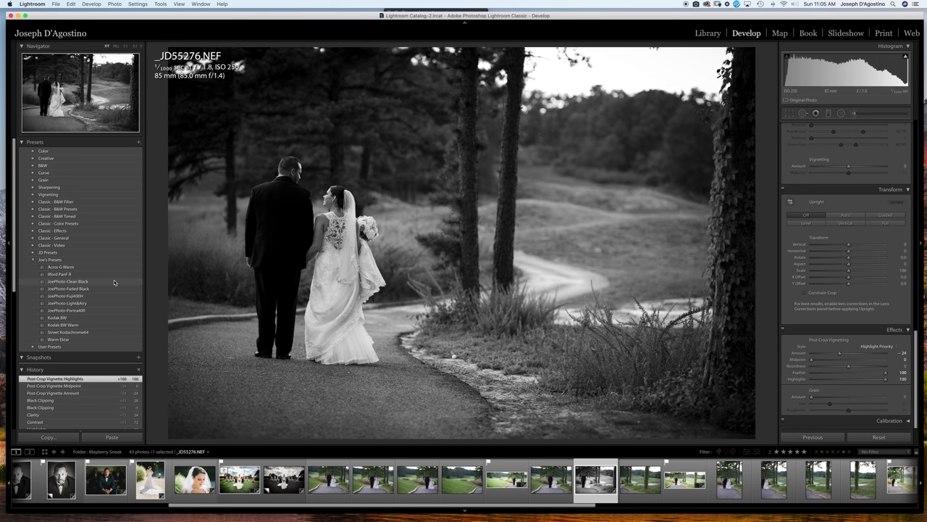
pyautogui.click(84, 305)
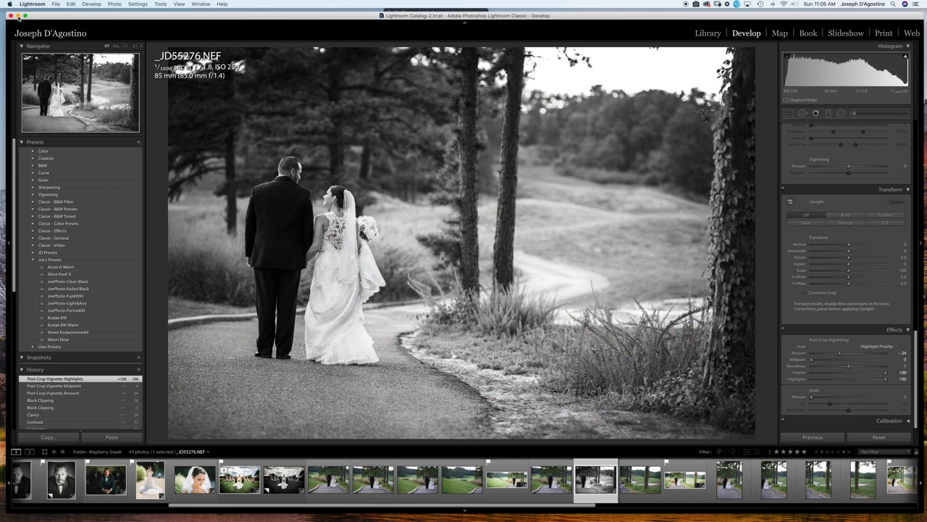
# Minimize Lightroom and switch to the minimized Safari window with the LR Presets page
pyautogui.click(18, 15)
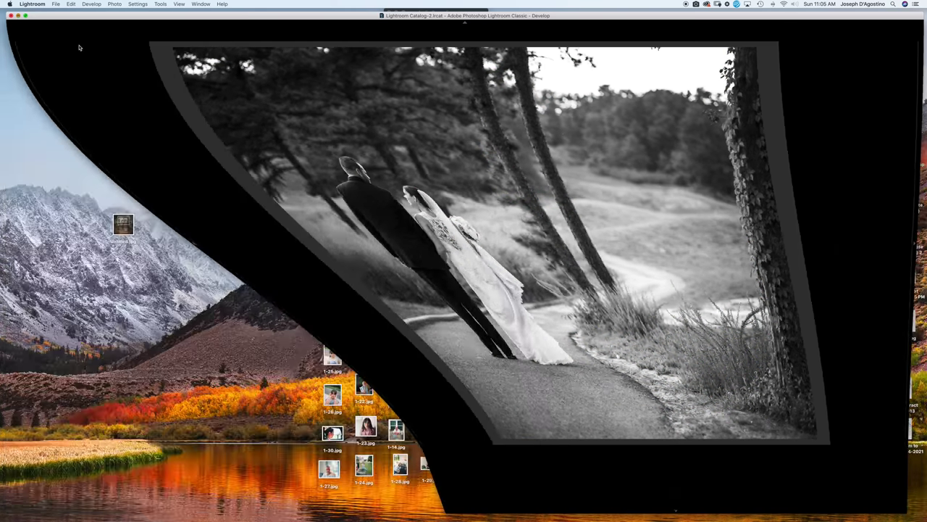
pyautogui.moveTo(799, 507)
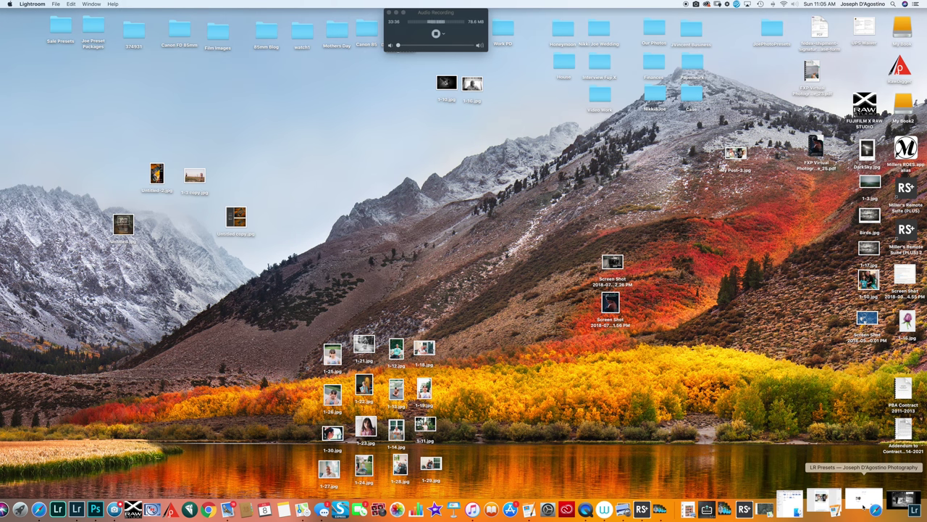
pyautogui.click(858, 499)
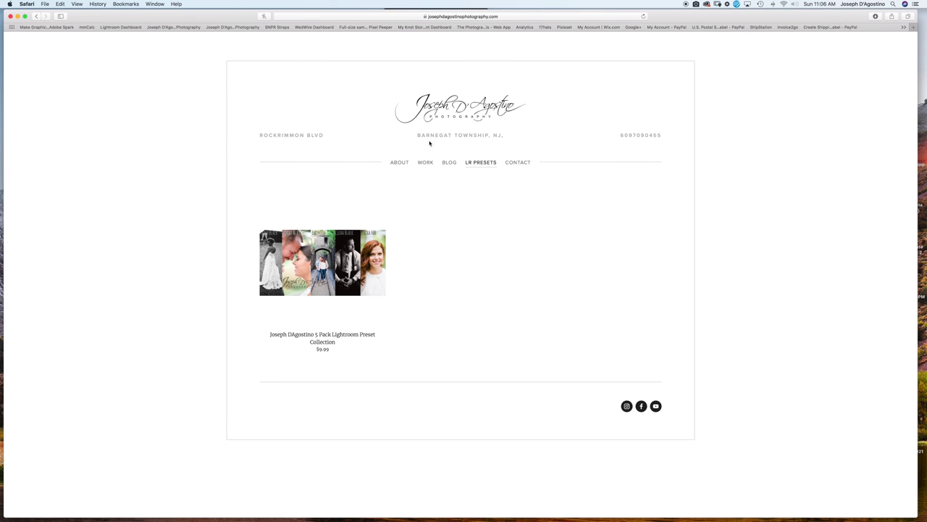
# Look through the photography site's About page, open its Work page and return to the LR Presets page
pyautogui.click(401, 162)
pyautogui.scroll(-10, 506, 237)
pyautogui.scroll(10, 402, 195)
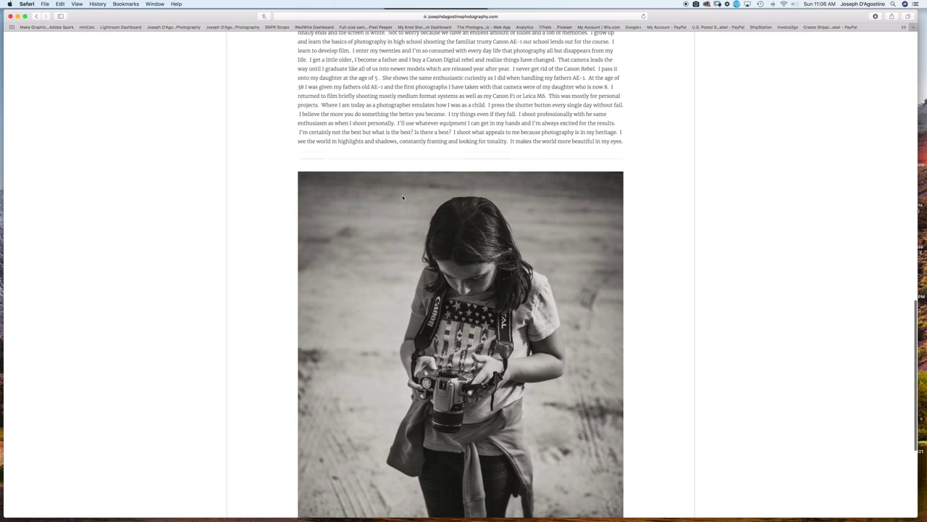
pyautogui.click(426, 162)
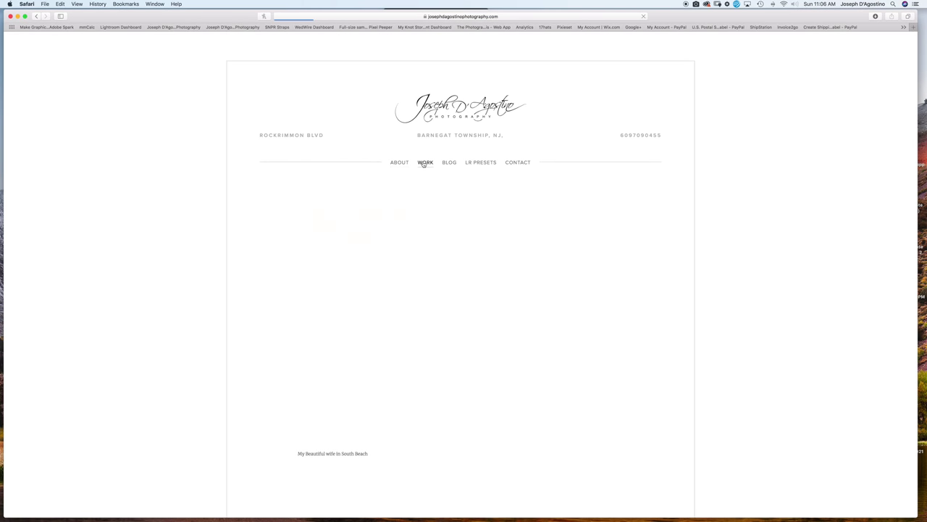
pyautogui.click(478, 164)
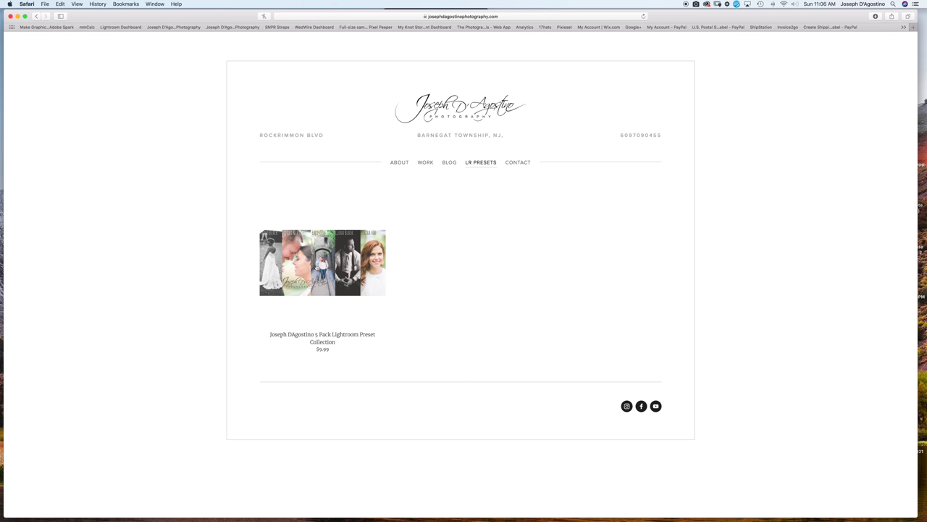
# Open the 5 Pack Lightroom Preset Collection product page and review its description and the Portra 400 before-and-after samples
pyautogui.click(325, 261)
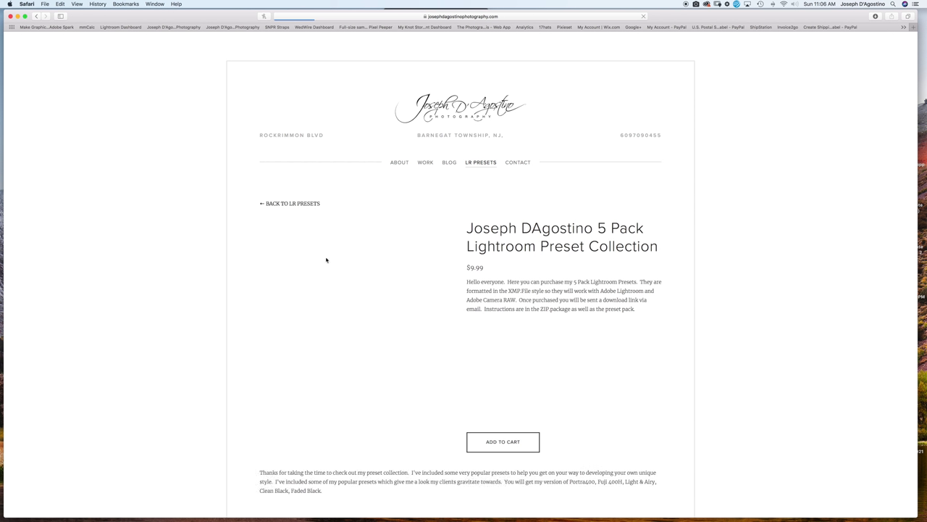
pyautogui.scroll(-1, 500, 239)
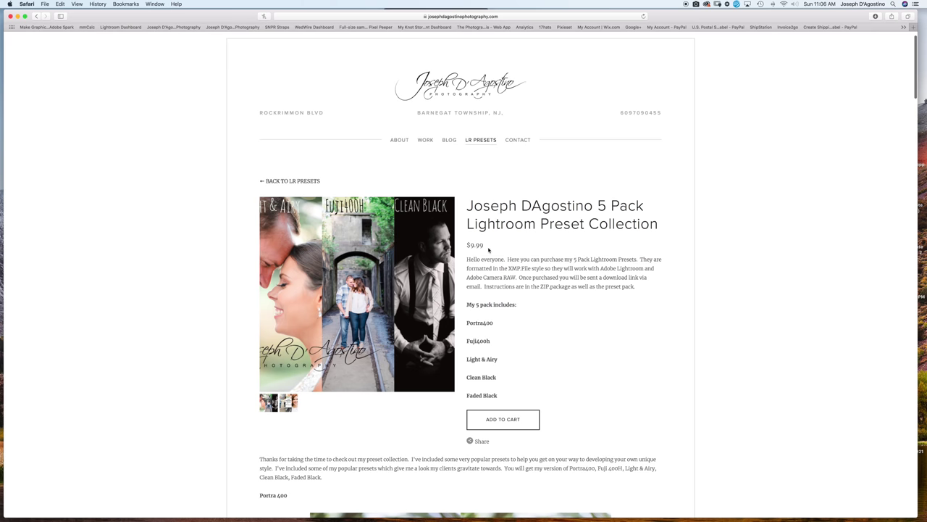
pyautogui.scroll(-2, 483, 285)
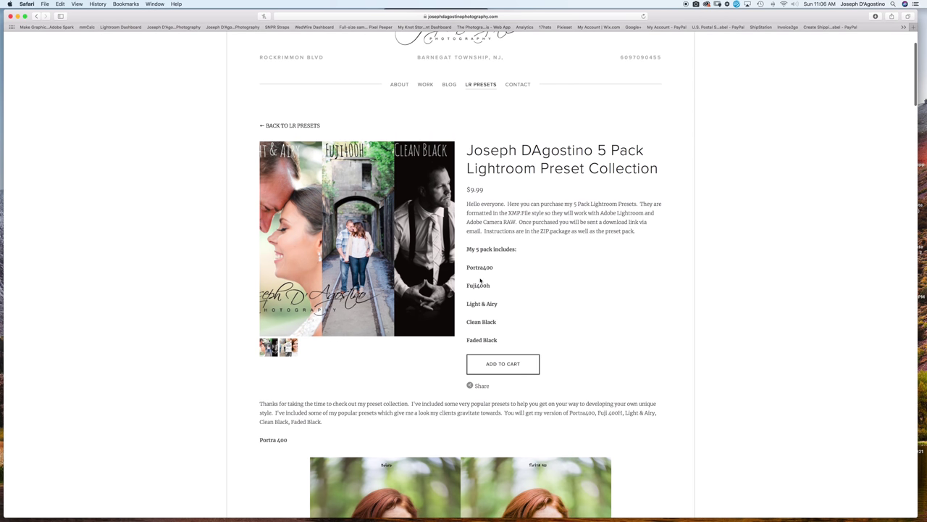
pyautogui.scroll(-8, 479, 280)
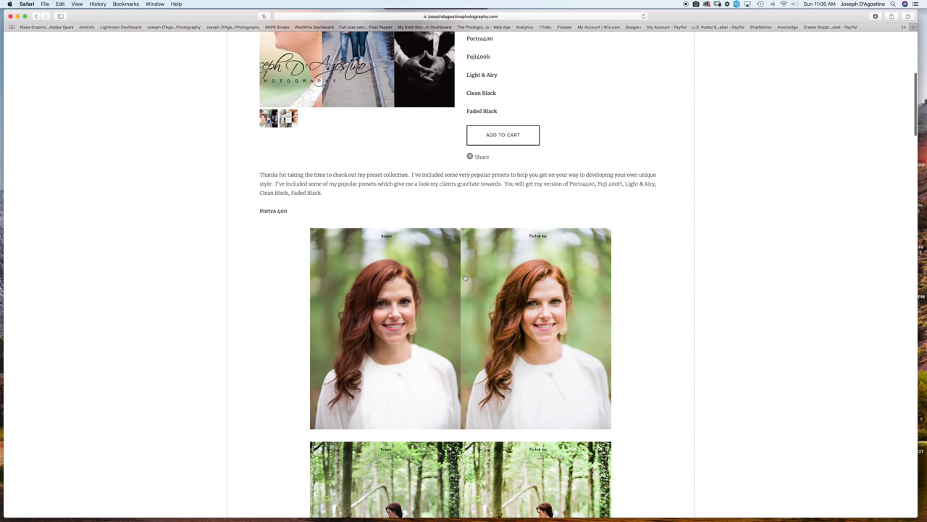
pyautogui.scroll(-1, 456, 280)
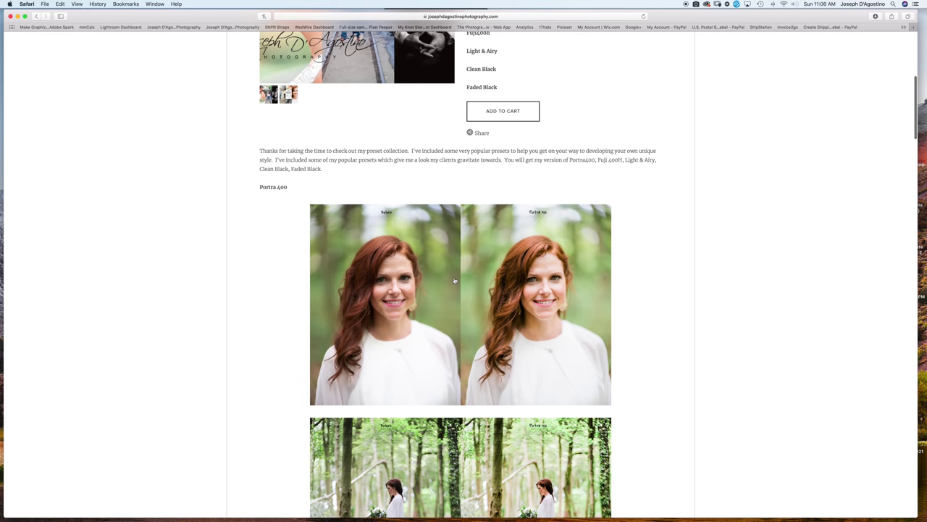
pyautogui.scroll(-2, 408, 271)
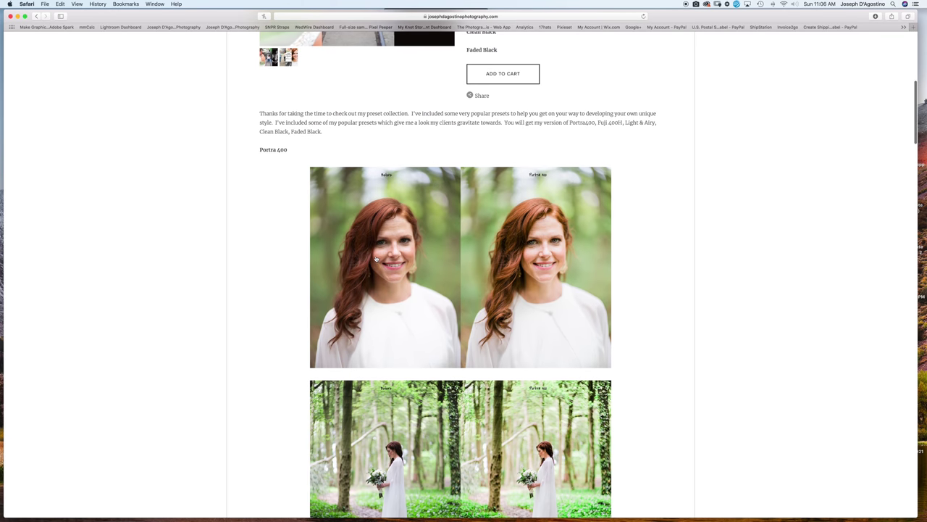
pyautogui.scroll(-15, 507, 252)
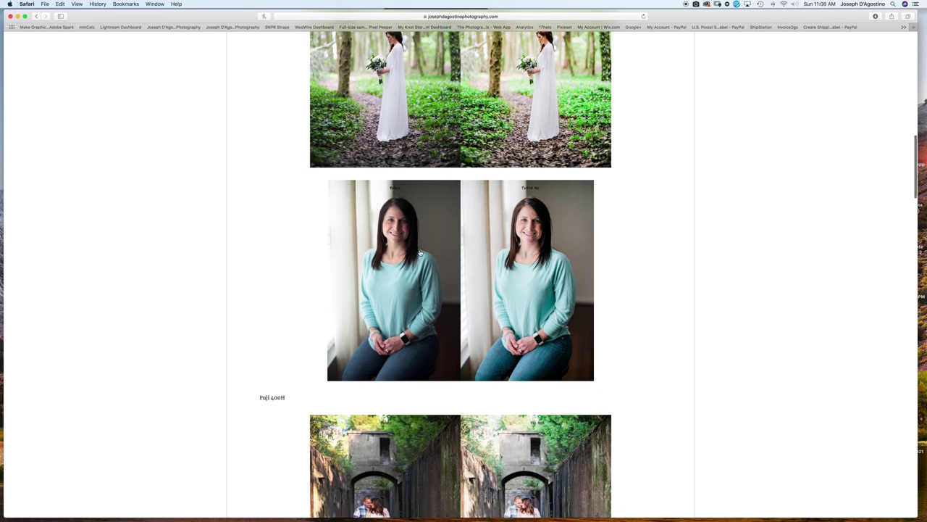
# Examine the Fuji 400H and Light & Airy before-and-after samples, including the after side of the wedding path photo
pyautogui.scroll(-10, 474, 254)
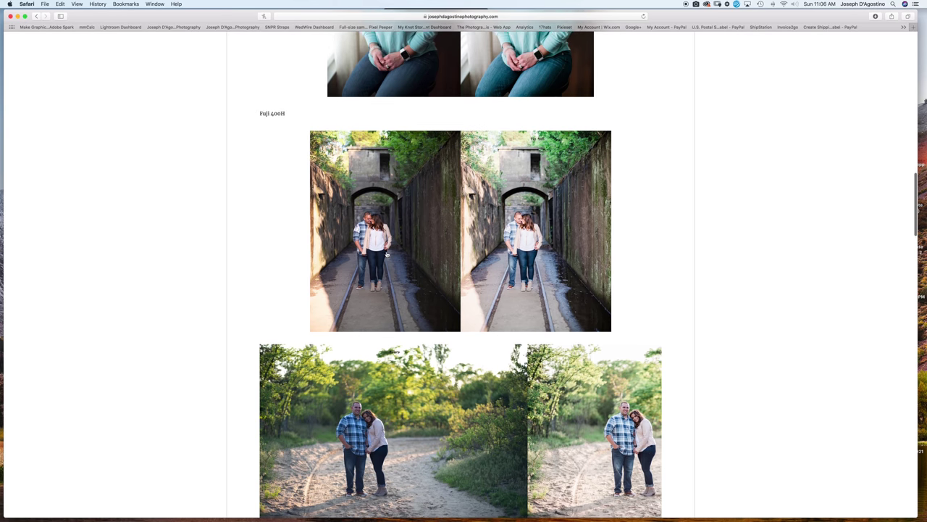
pyautogui.scroll(-1, 352, 242)
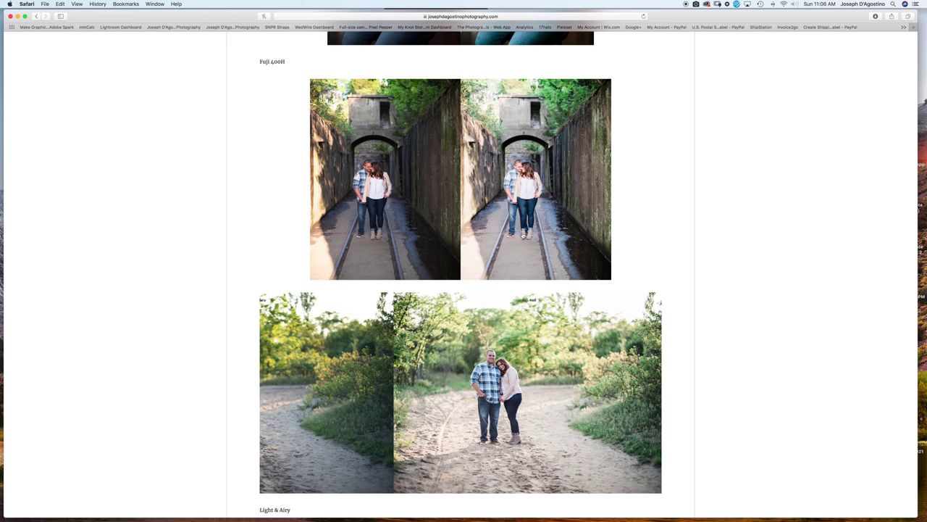
pyautogui.scroll(-2, 522, 236)
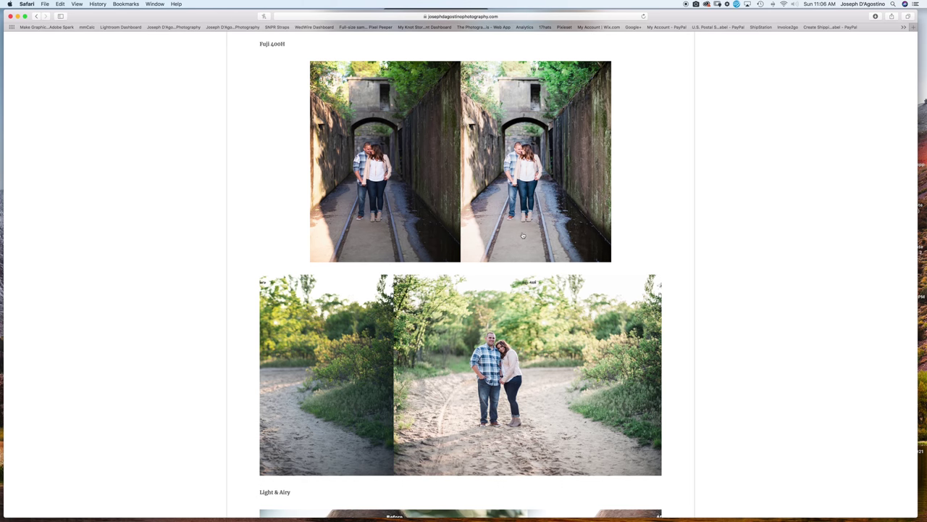
pyautogui.scroll(-10, 522, 236)
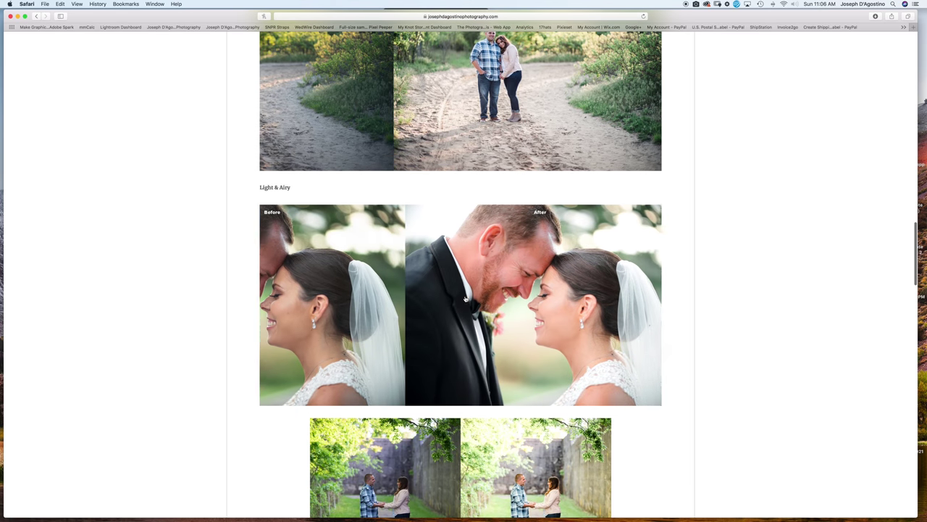
pyautogui.scroll(-9, 455, 286)
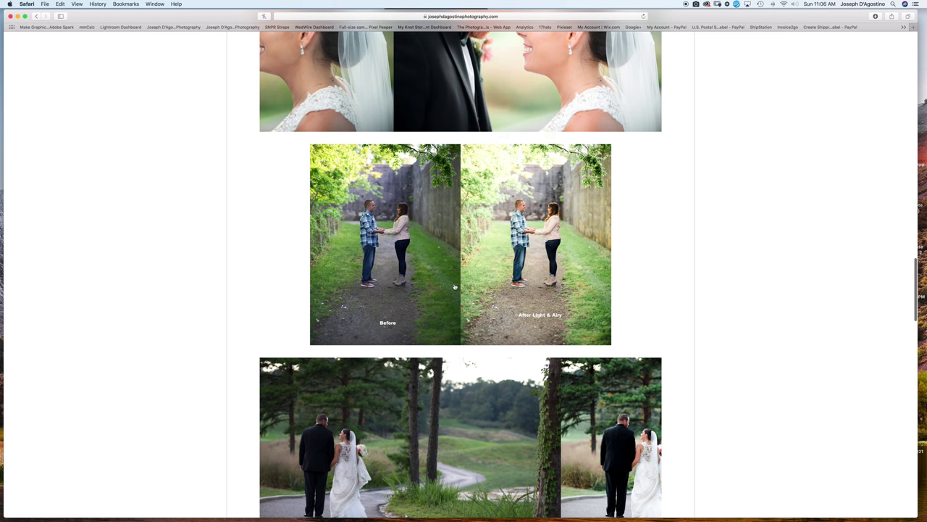
pyautogui.scroll(-9, 469, 255)
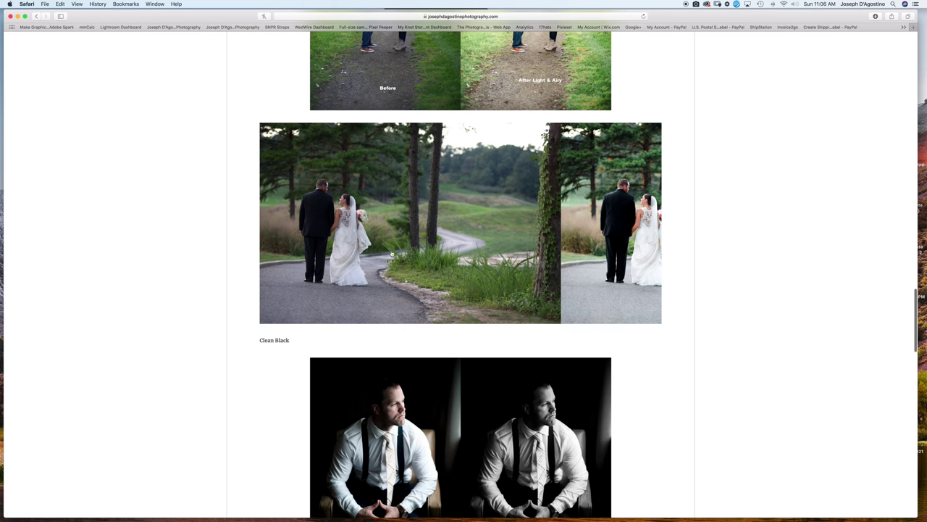
pyautogui.hscroll(5, 502, 223)
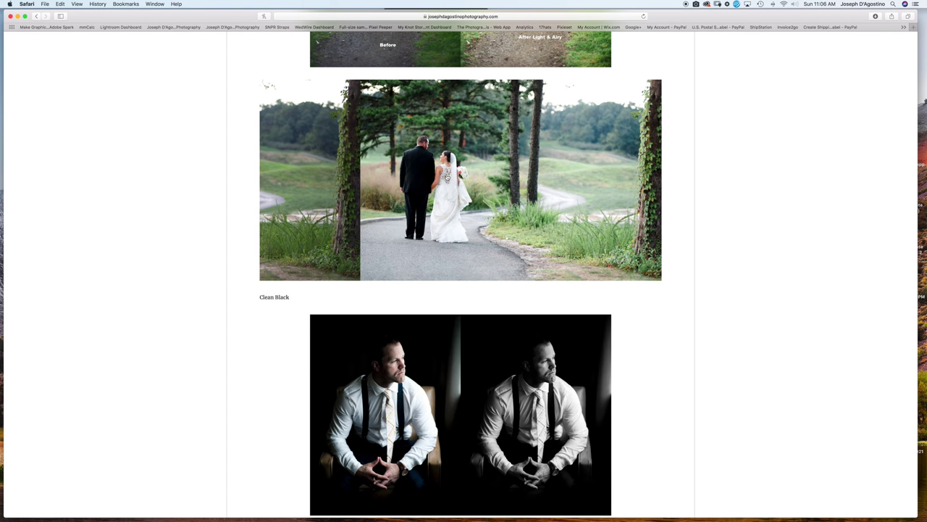
# Examine the Clean Black and Faded Black before-and-after samples down to the end of the product page
pyautogui.scroll(-8, 391, 244)
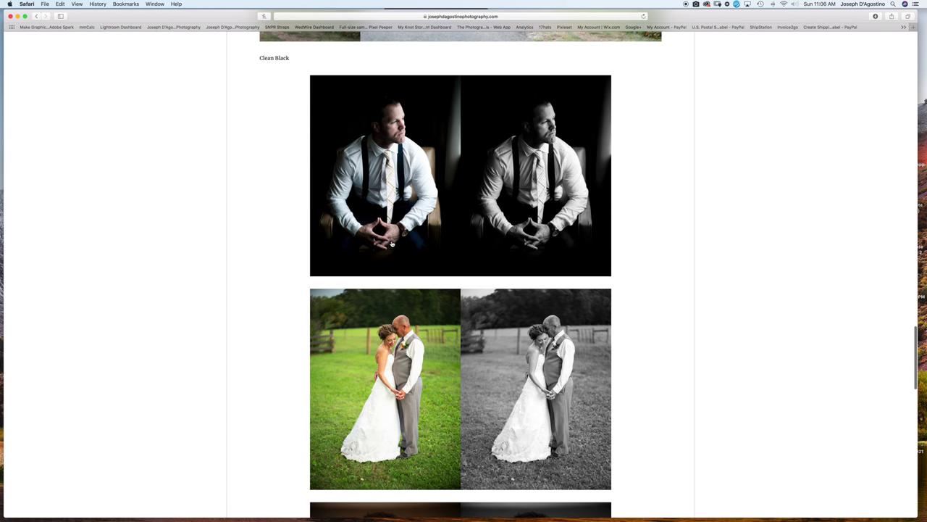
pyautogui.scroll(-13, 410, 249)
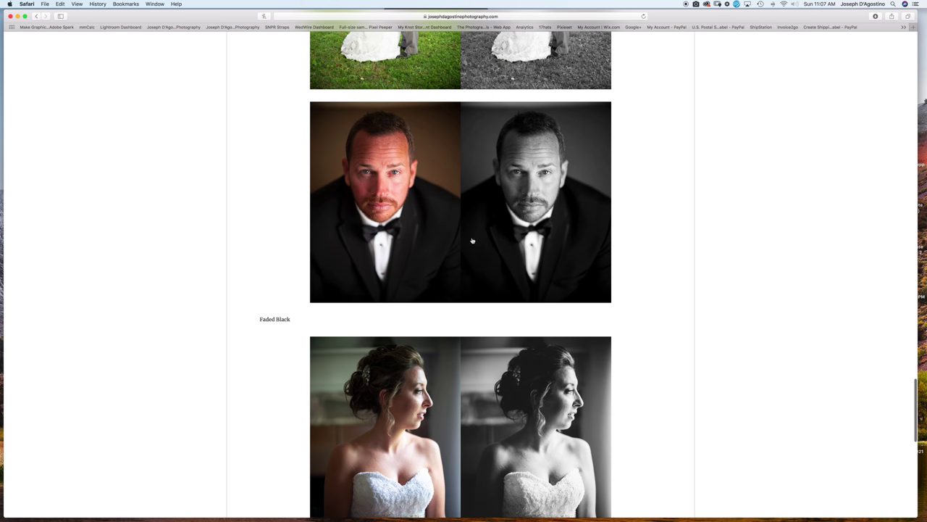
pyautogui.scroll(-10, 469, 236)
pyautogui.scroll(2, 458, 167)
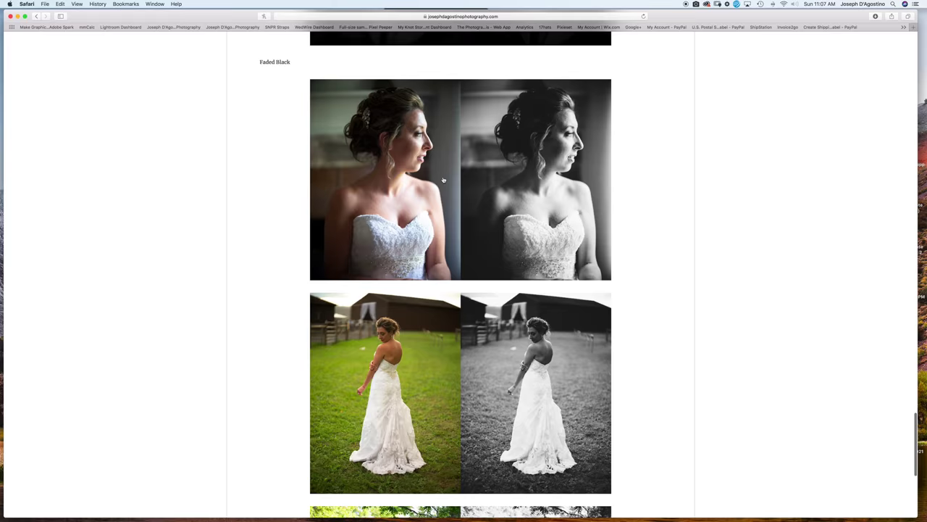
pyautogui.scroll(-5, 399, 227)
pyautogui.scroll(-5, 399, 226)
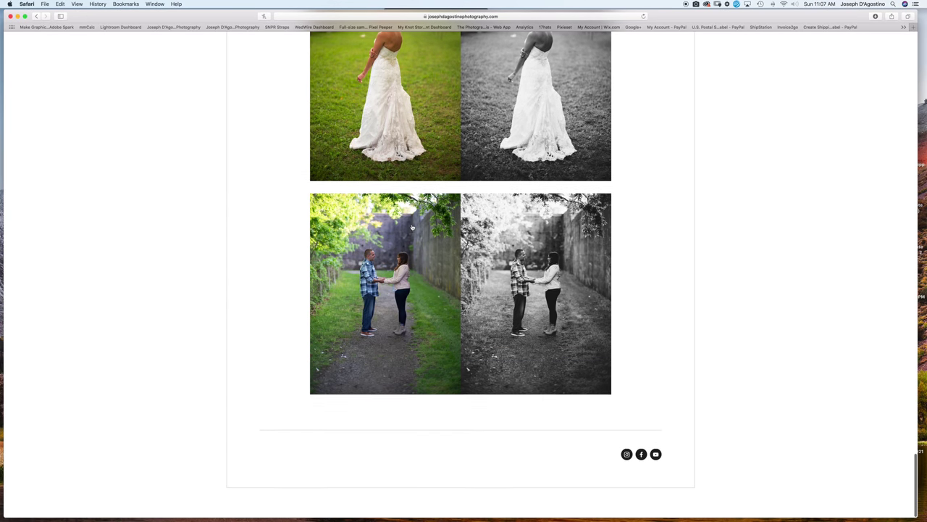
# Add the 5 Pack Lightroom Preset Collection to the cart and view the checkout page, returning to the shopping cart
pyautogui.scroll(20, 472, 255)
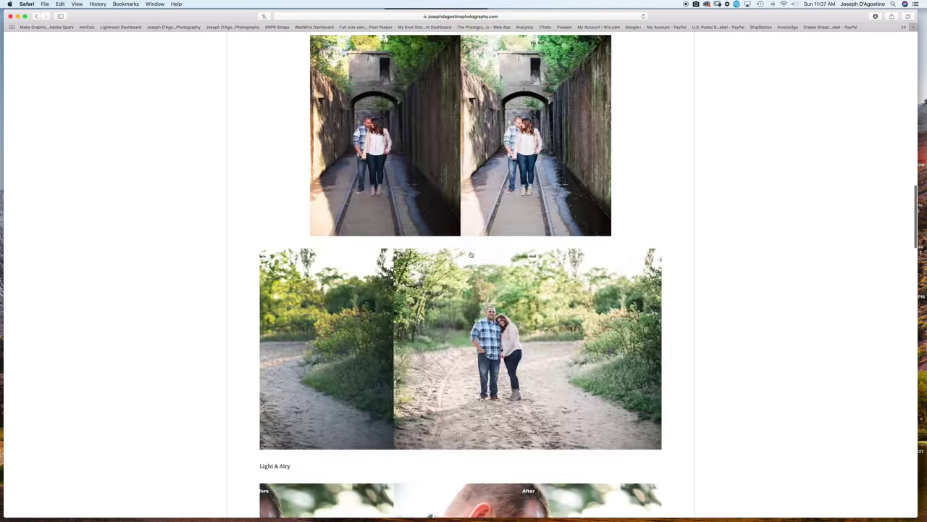
pyautogui.scroll(-4, 492, 289)
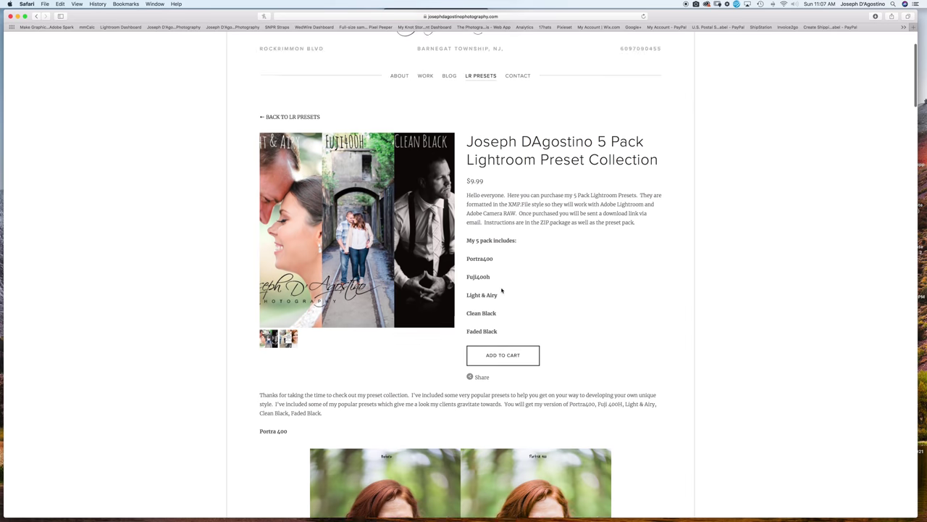
pyautogui.click(505, 323)
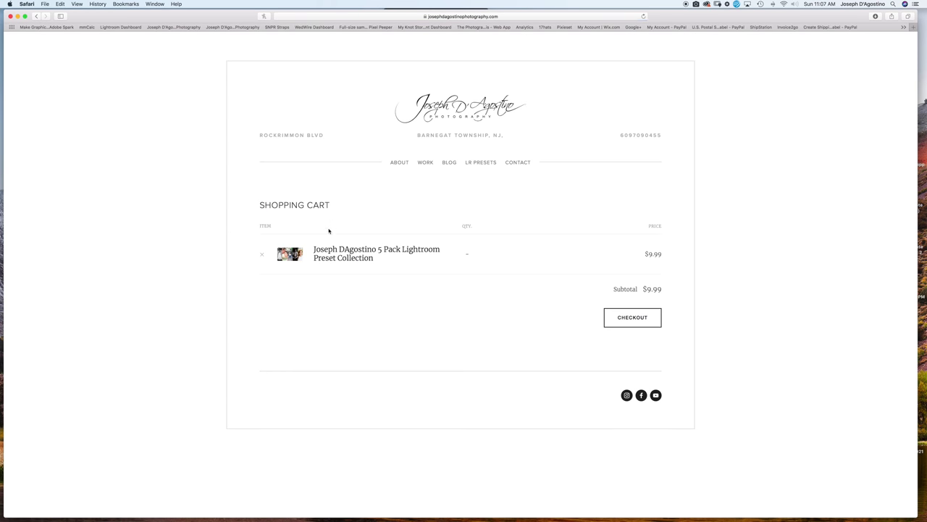
pyautogui.click(625, 323)
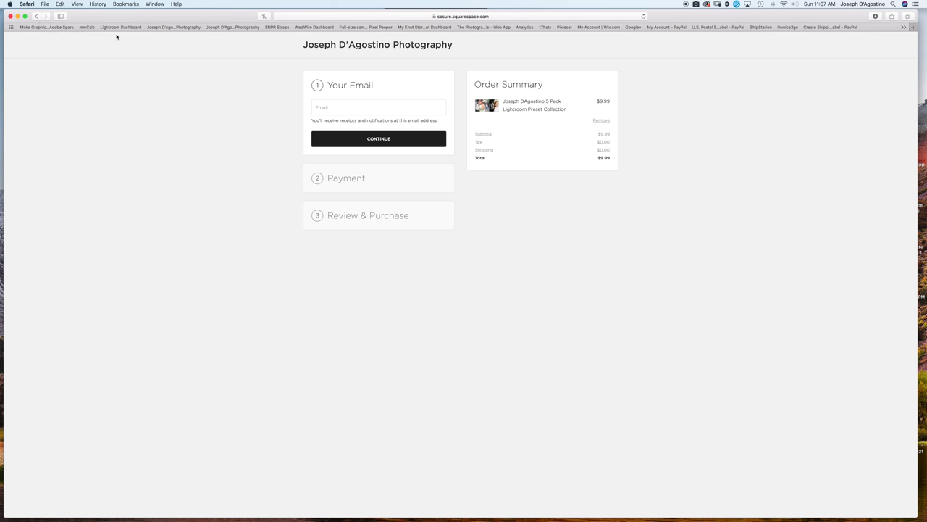
pyautogui.click(35, 17)
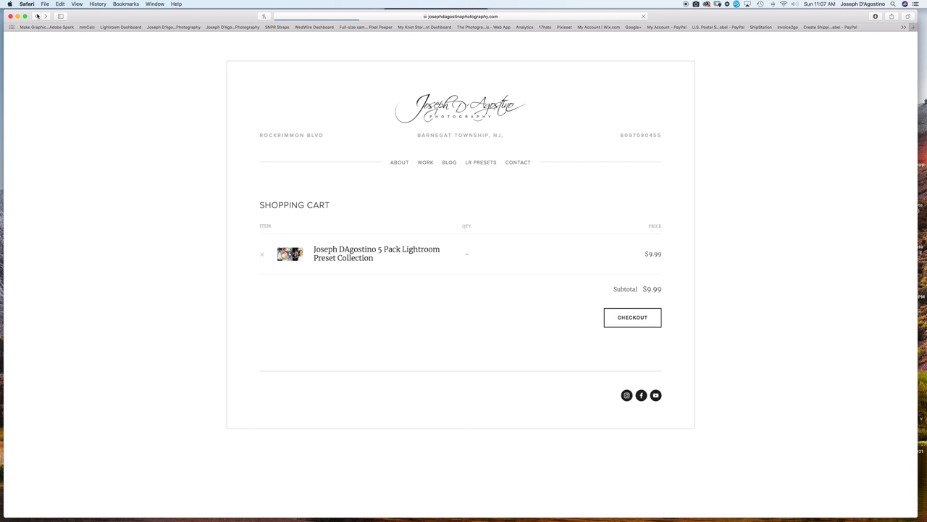